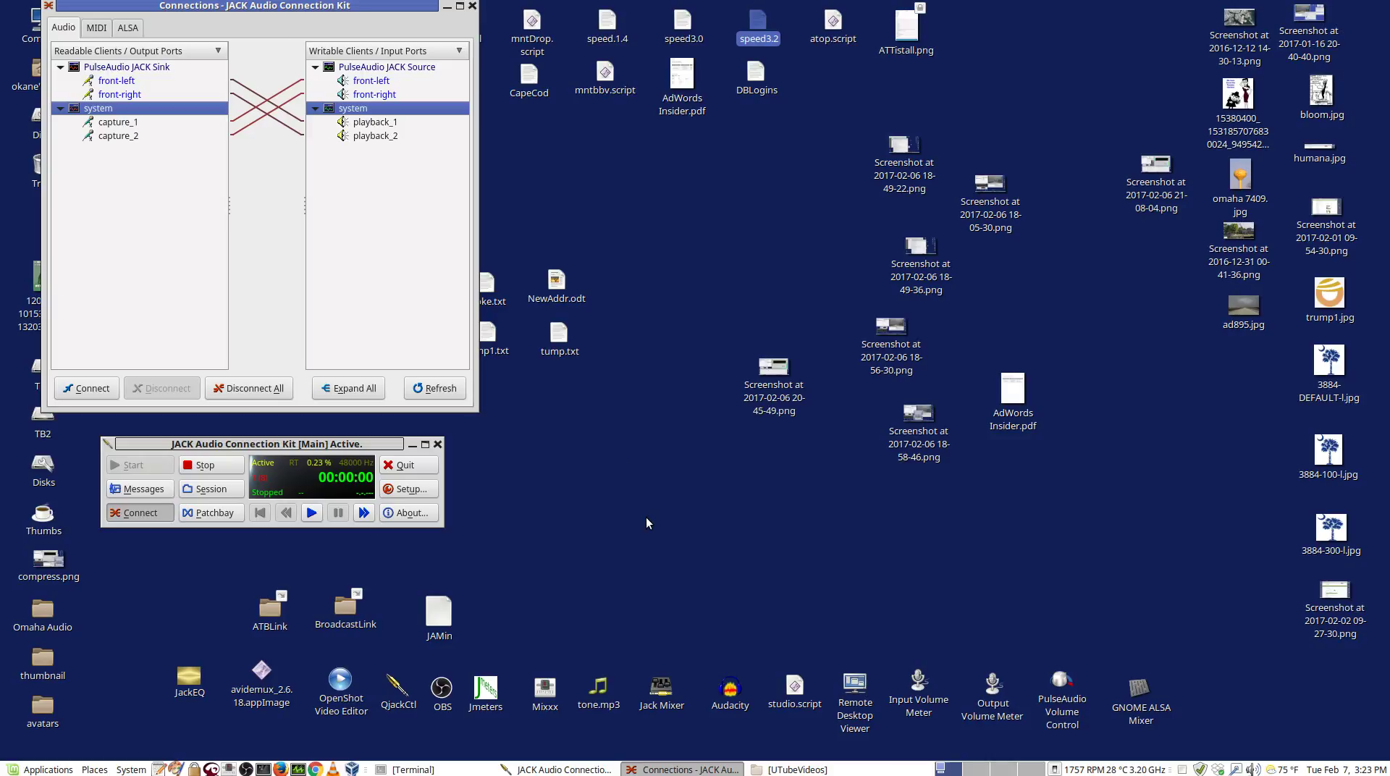
# Arrange the JACK control window directly below the Connections window and shift the Connections window slightly toward the screen edge
pyautogui.moveTo(196, 448); pyautogui.dragTo(236, 443)
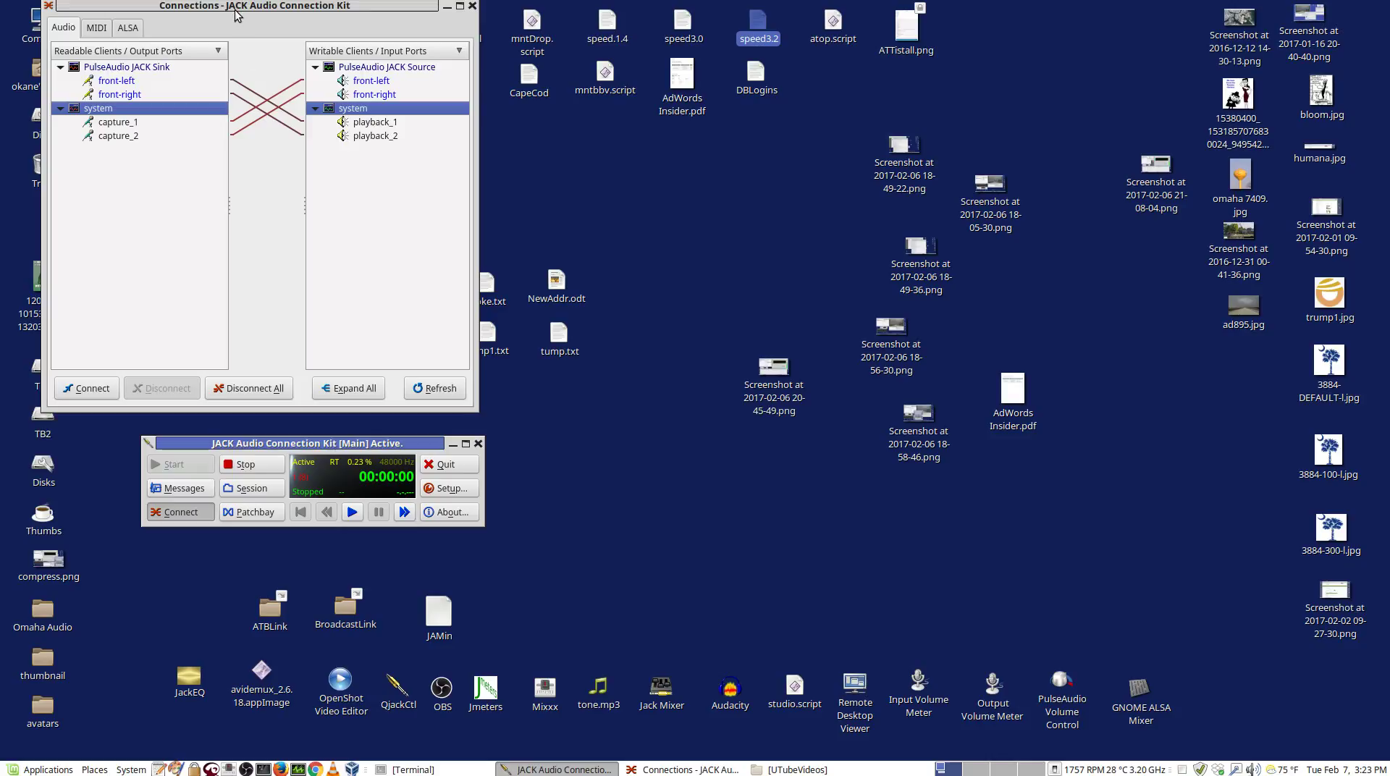
pyautogui.moveTo(235, 7)
pyautogui.mouseDown()
pyautogui.moveTo(334, 6)
pyautogui.moveTo(225, 6)
pyautogui.mouseUp()
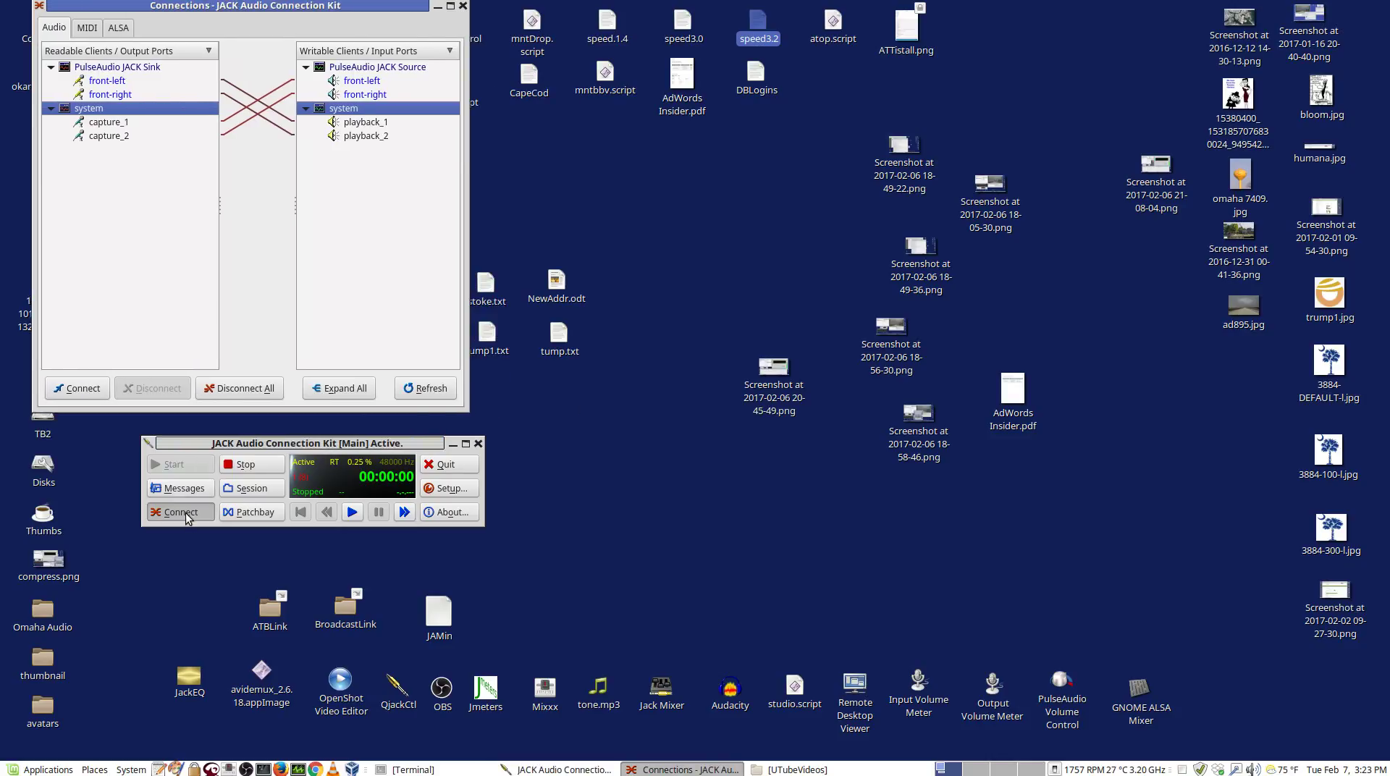
pyautogui.moveTo(311, 447); pyautogui.dragTo(288, 443)
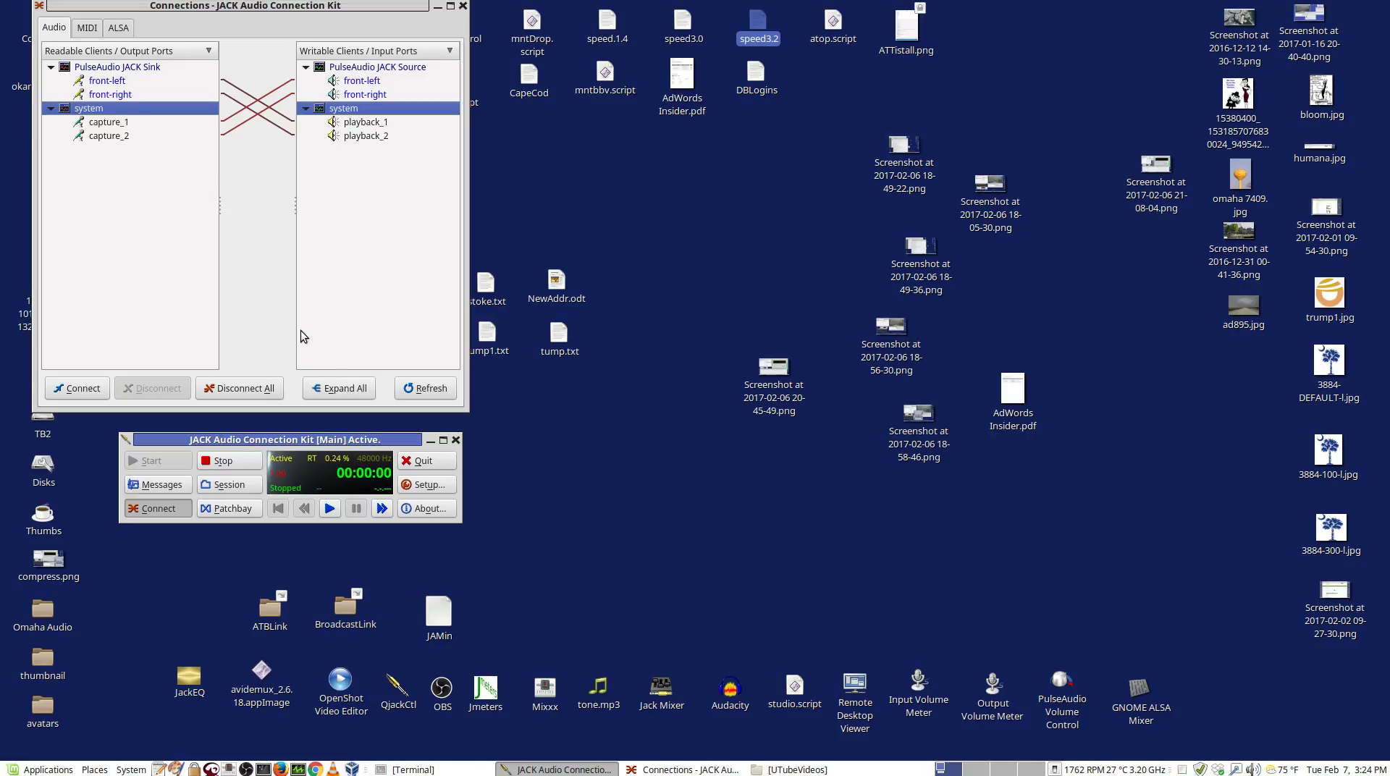
# Expand all audio ports and examine how the PulseAudio JACK Sink and Source are wired to the system ports
pyautogui.click(347, 391)
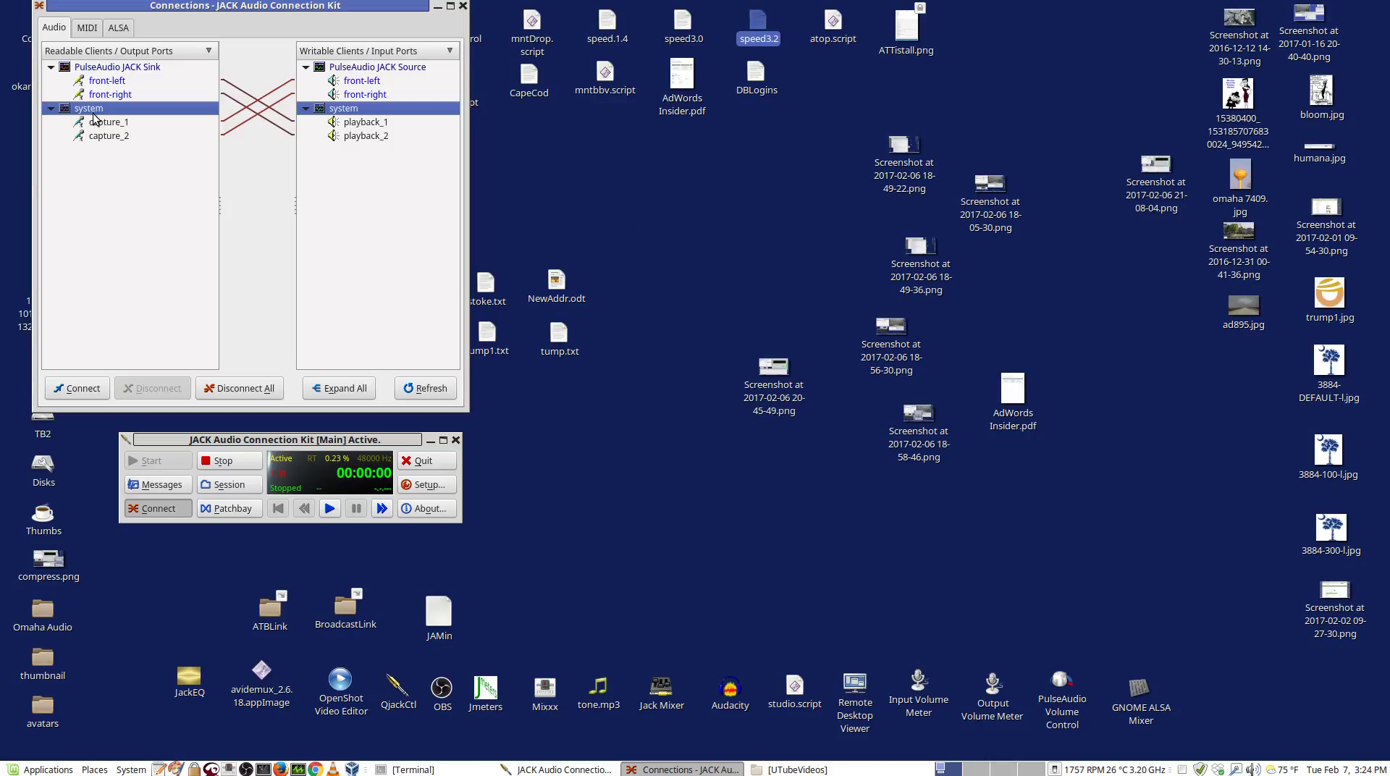
pyautogui.click(368, 68)
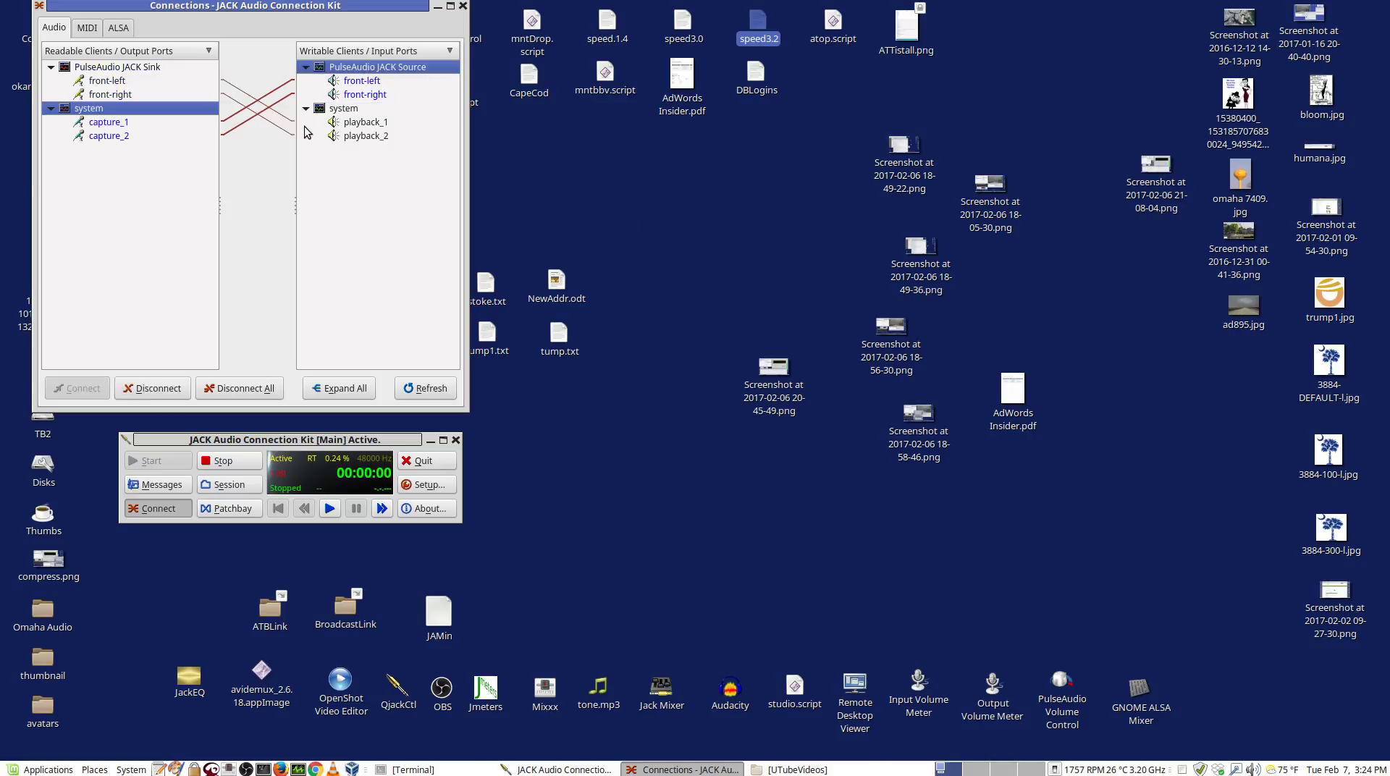
pyautogui.click(340, 114)
pyautogui.click(122, 68)
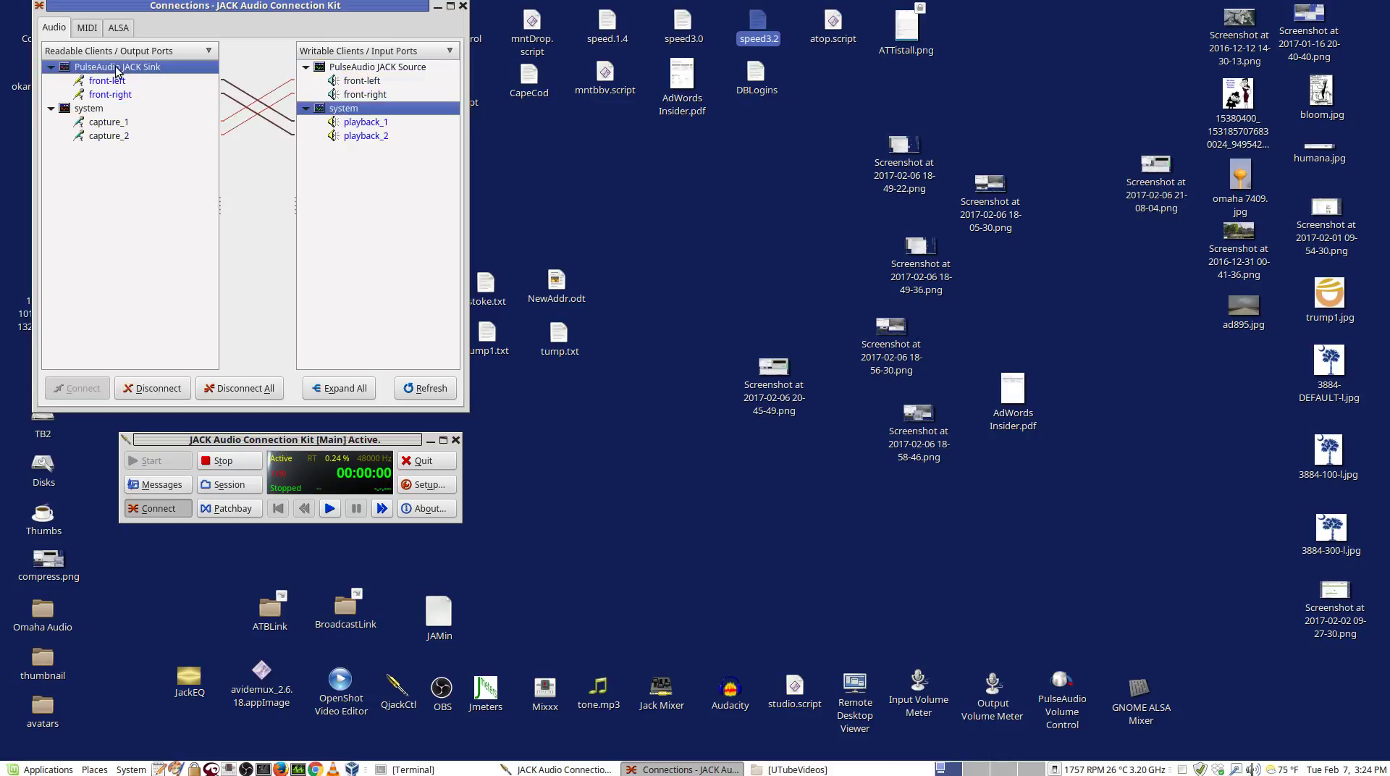
# Connect the system capture ports to the system playback ports, and disconnect them again
pyautogui.click(99, 108)
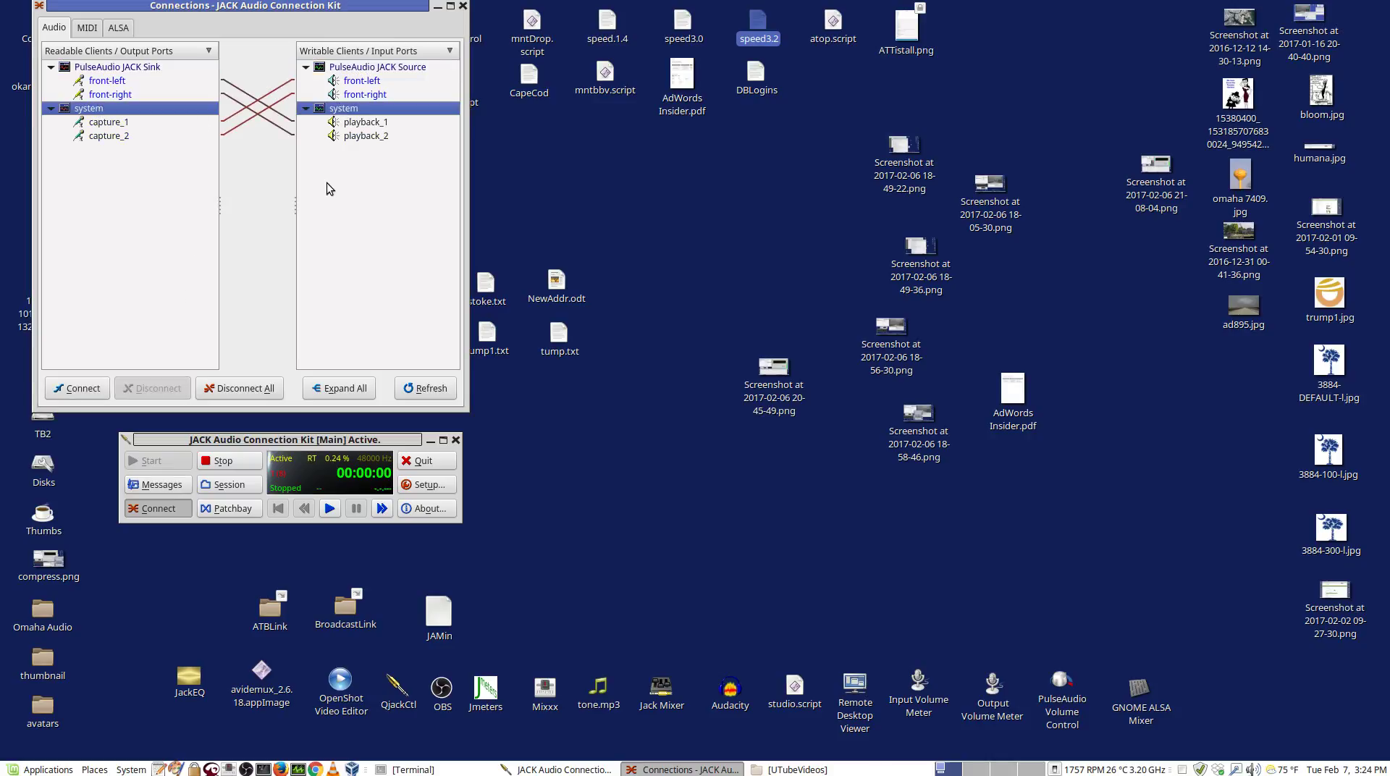
pyautogui.click(92, 393)
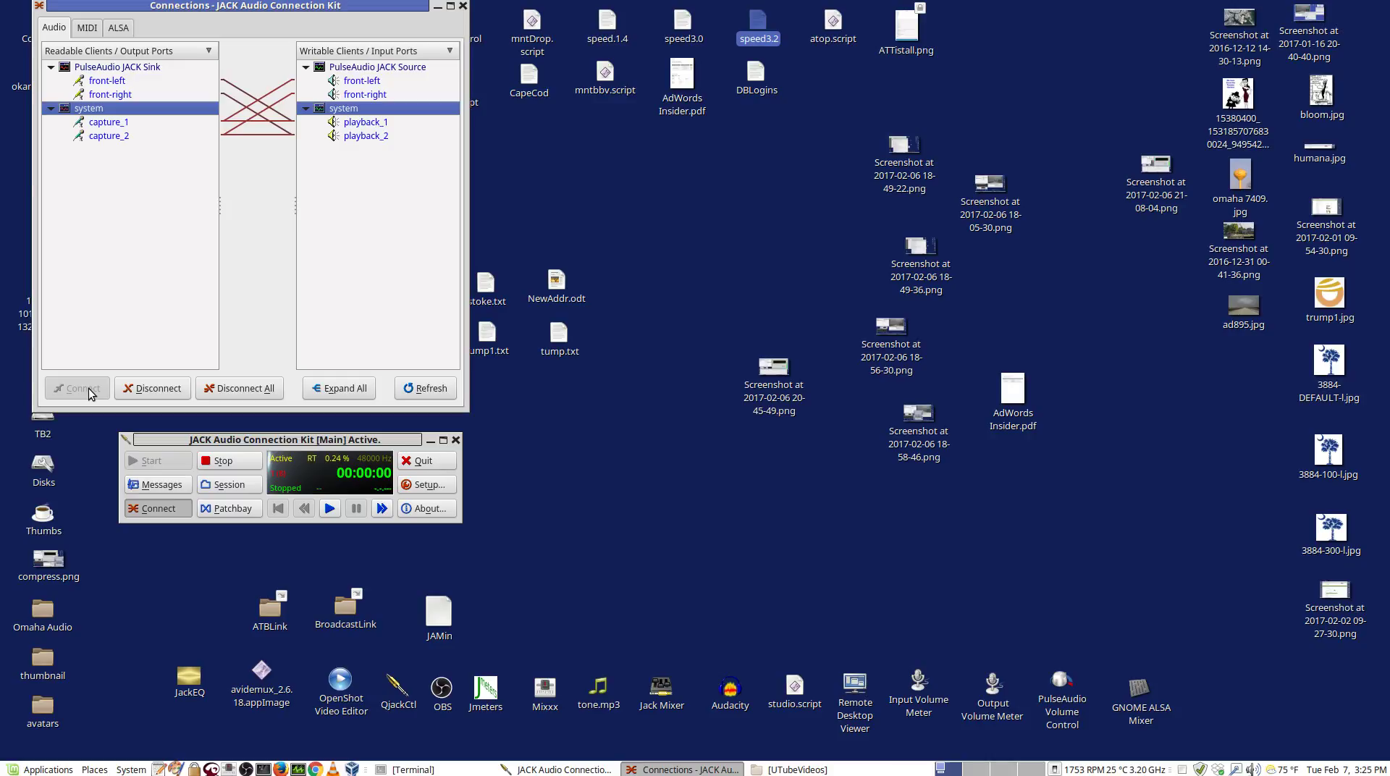
pyautogui.click(165, 388)
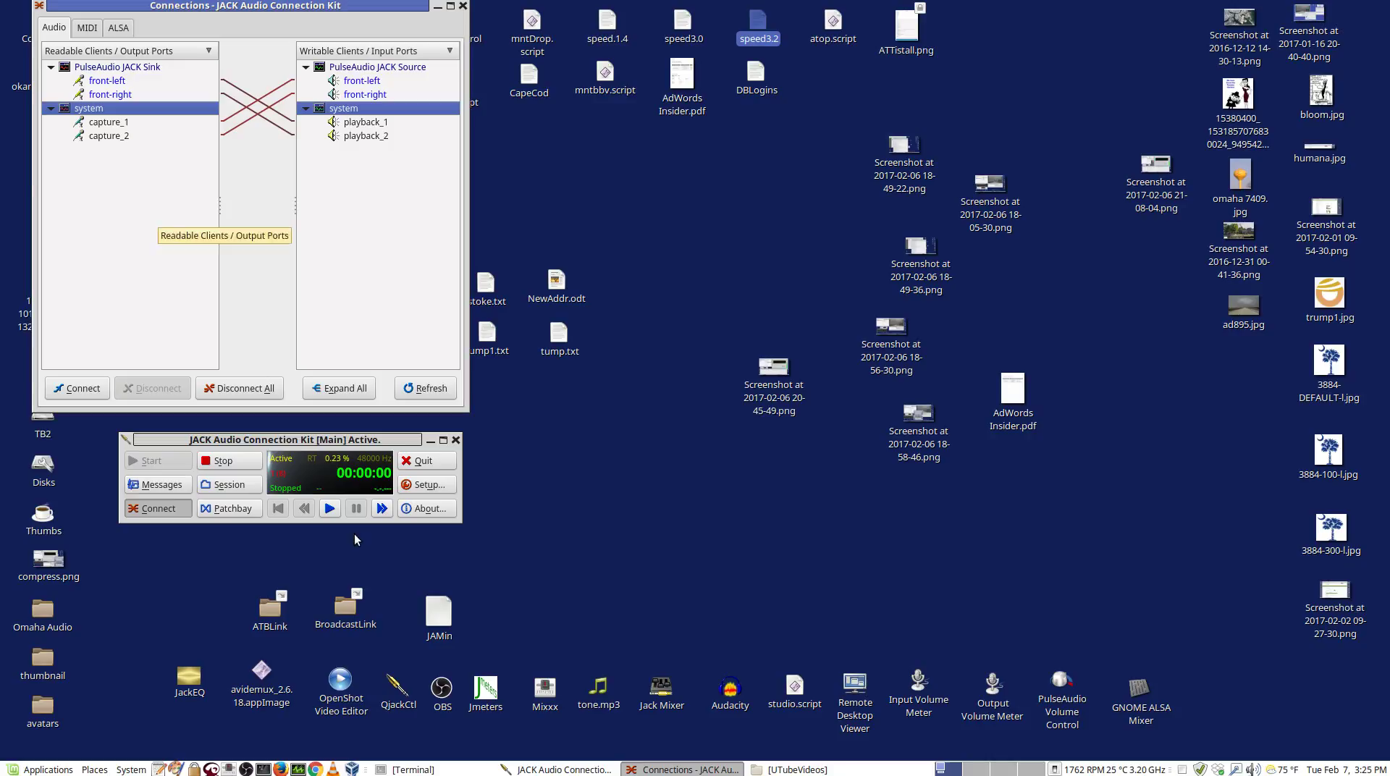
# Launch two Jmeters instances and place their windows side by side, clear of the Connections window, along the upper edge of the desktop
pyautogui.click(485, 693)
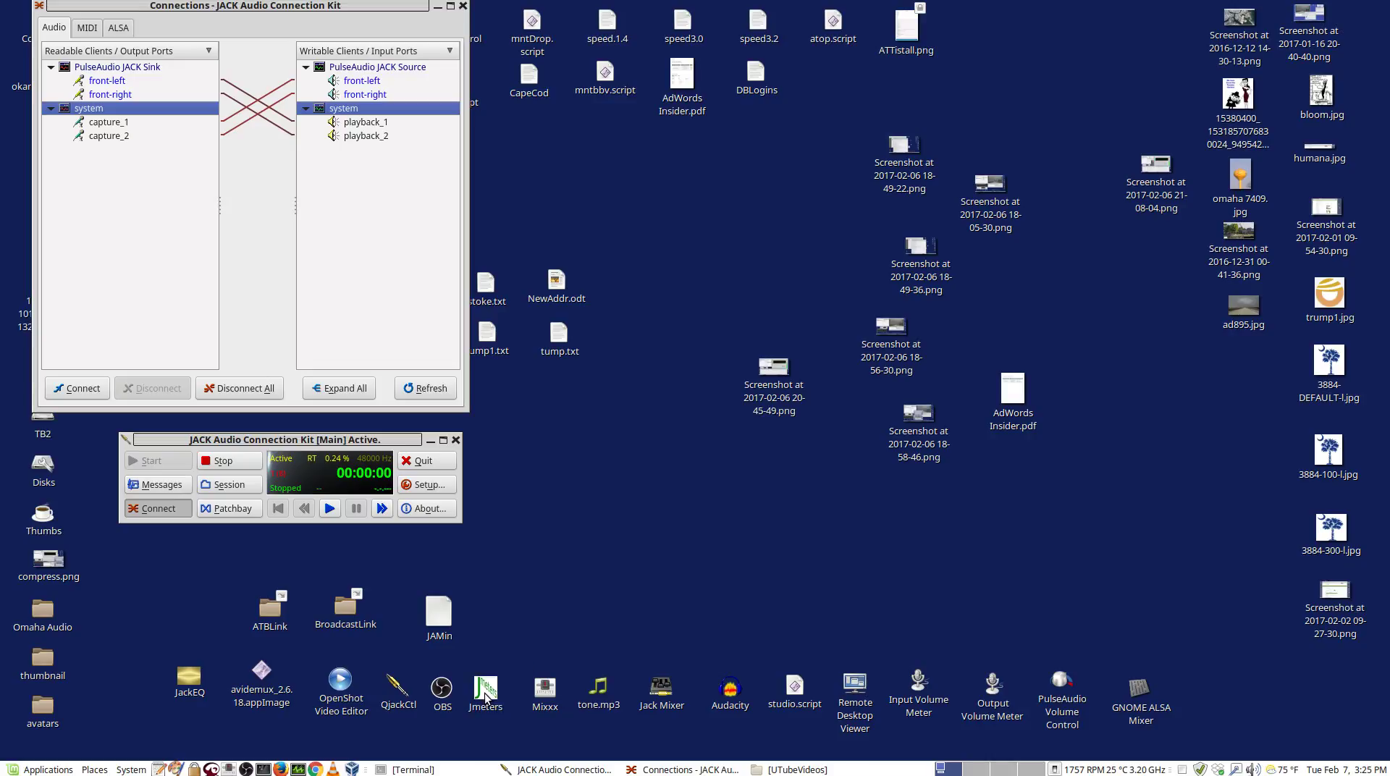
pyautogui.click(530, 697)
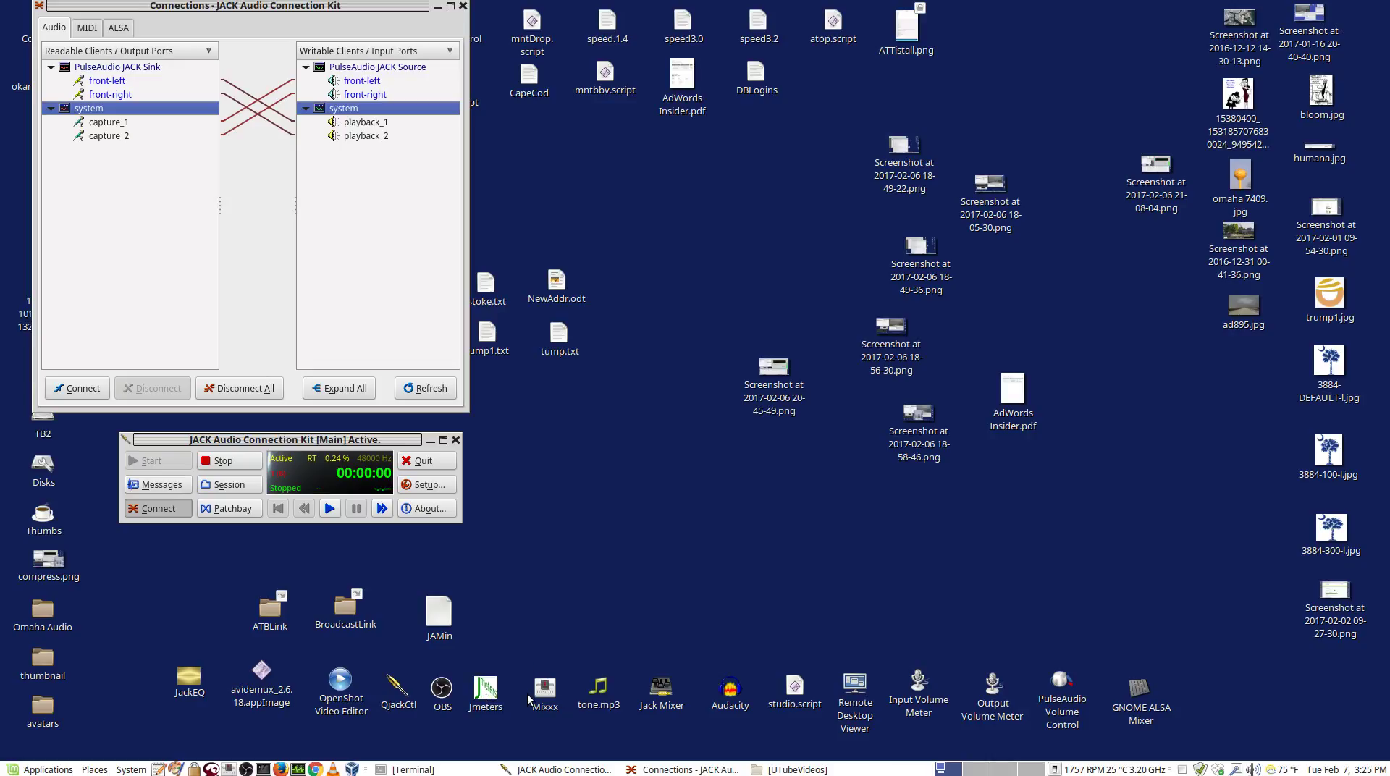
pyautogui.doubleClick(489, 697)
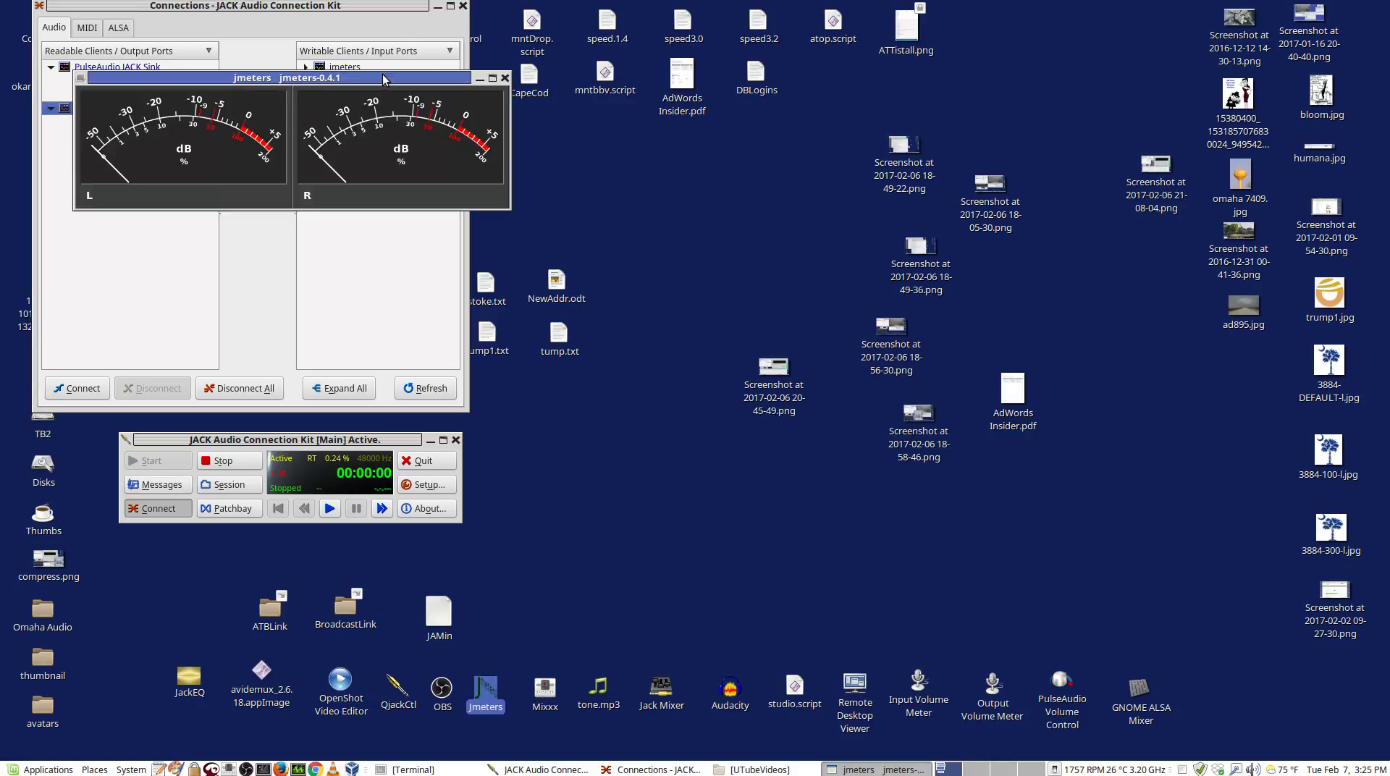
pyautogui.moveTo(381, 77); pyautogui.dragTo(784, 9)
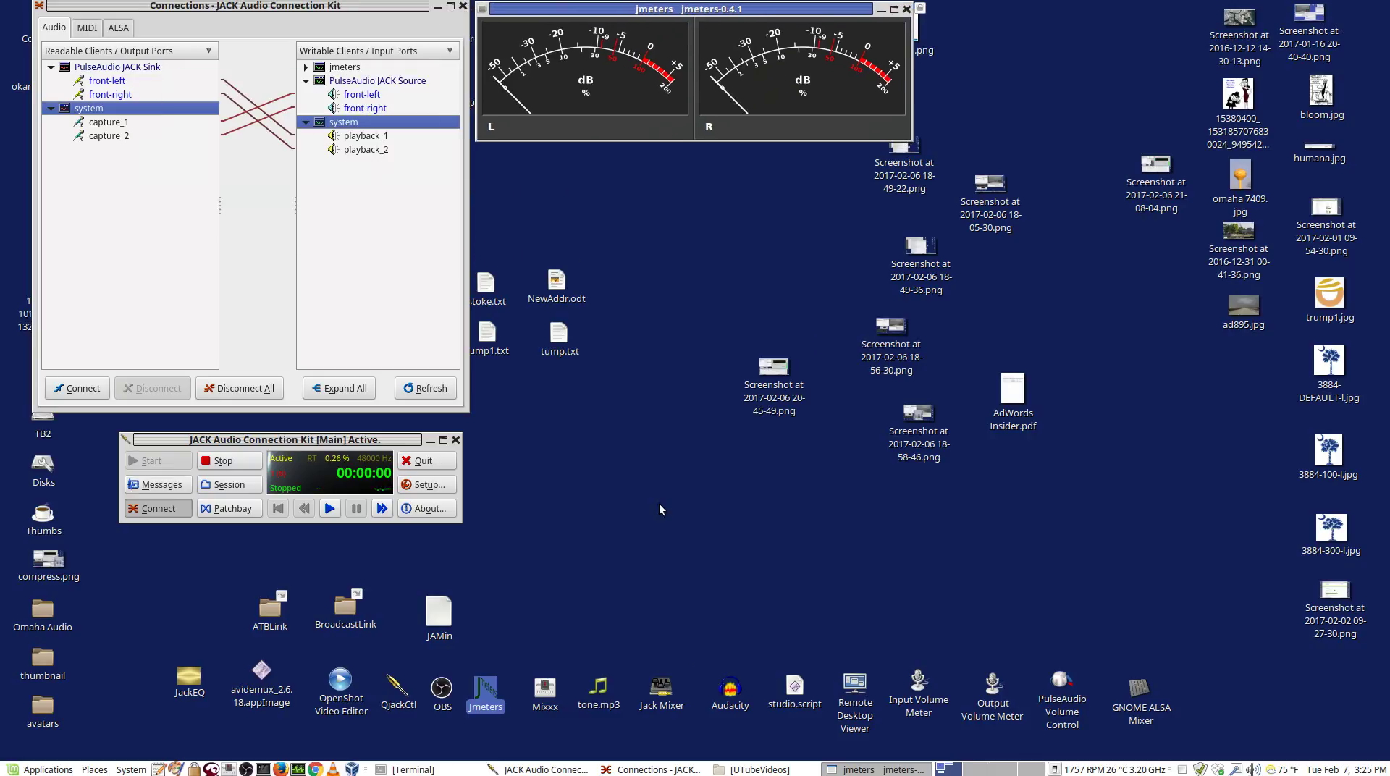
pyautogui.doubleClick(490, 693)
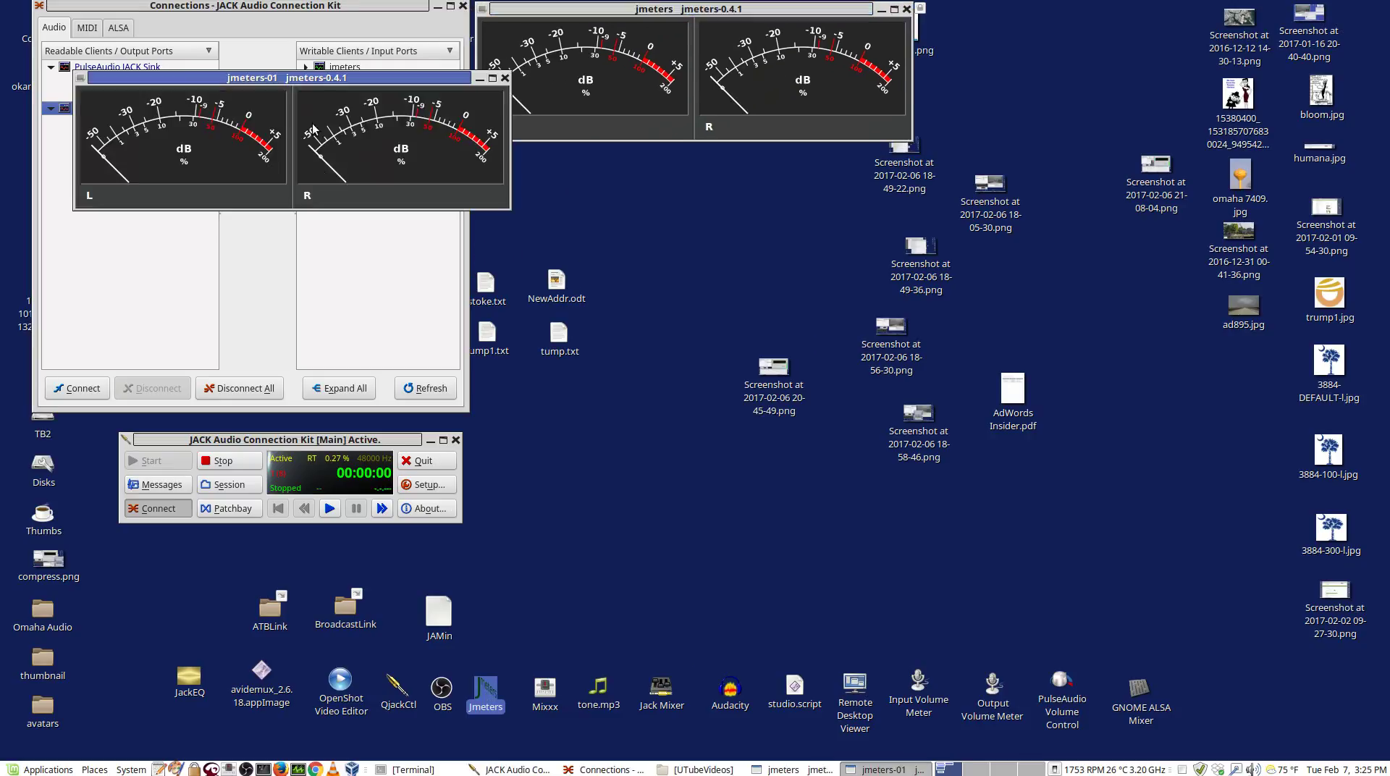
pyautogui.moveTo(304, 78); pyautogui.dragTo(1142, 15)
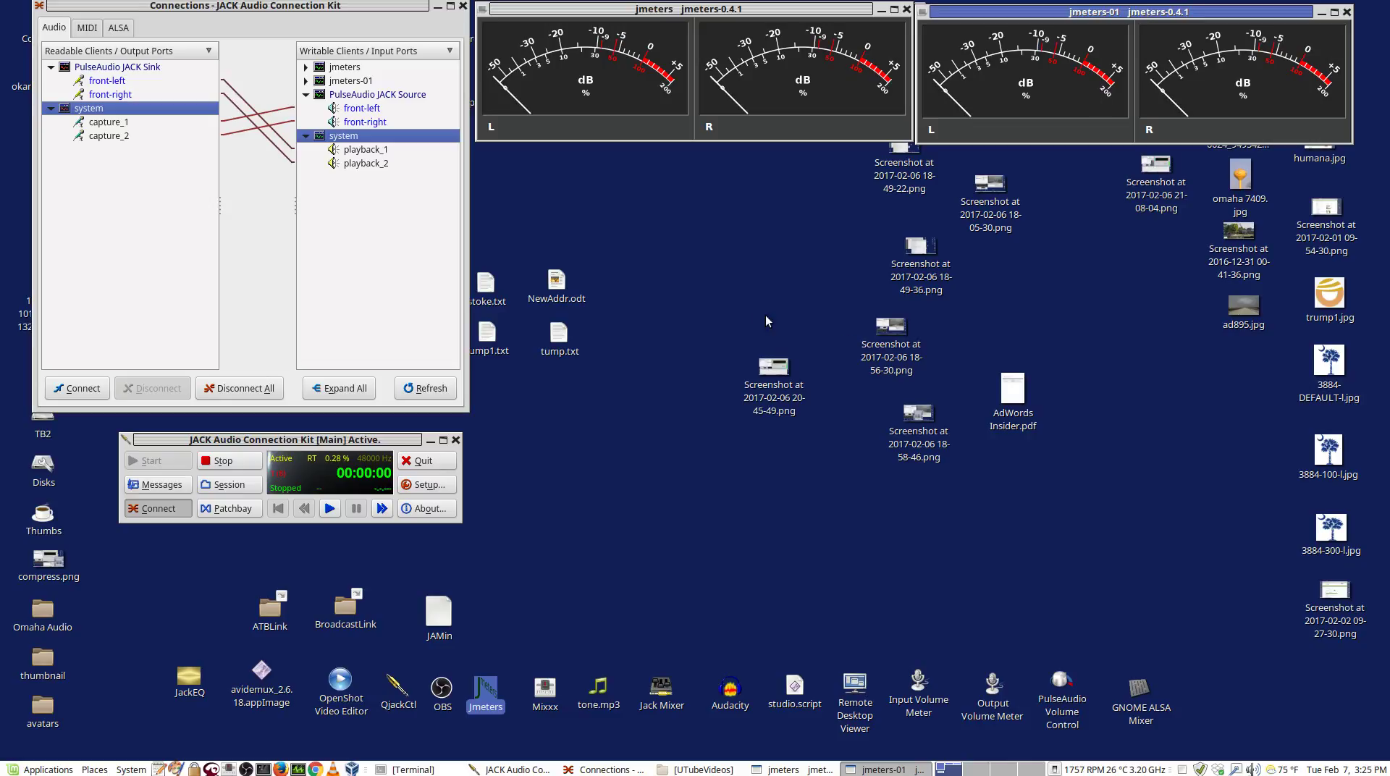
# Expand all ports and connect the system capture ports to the first jmeters inputs
pyautogui.click(108, 108)
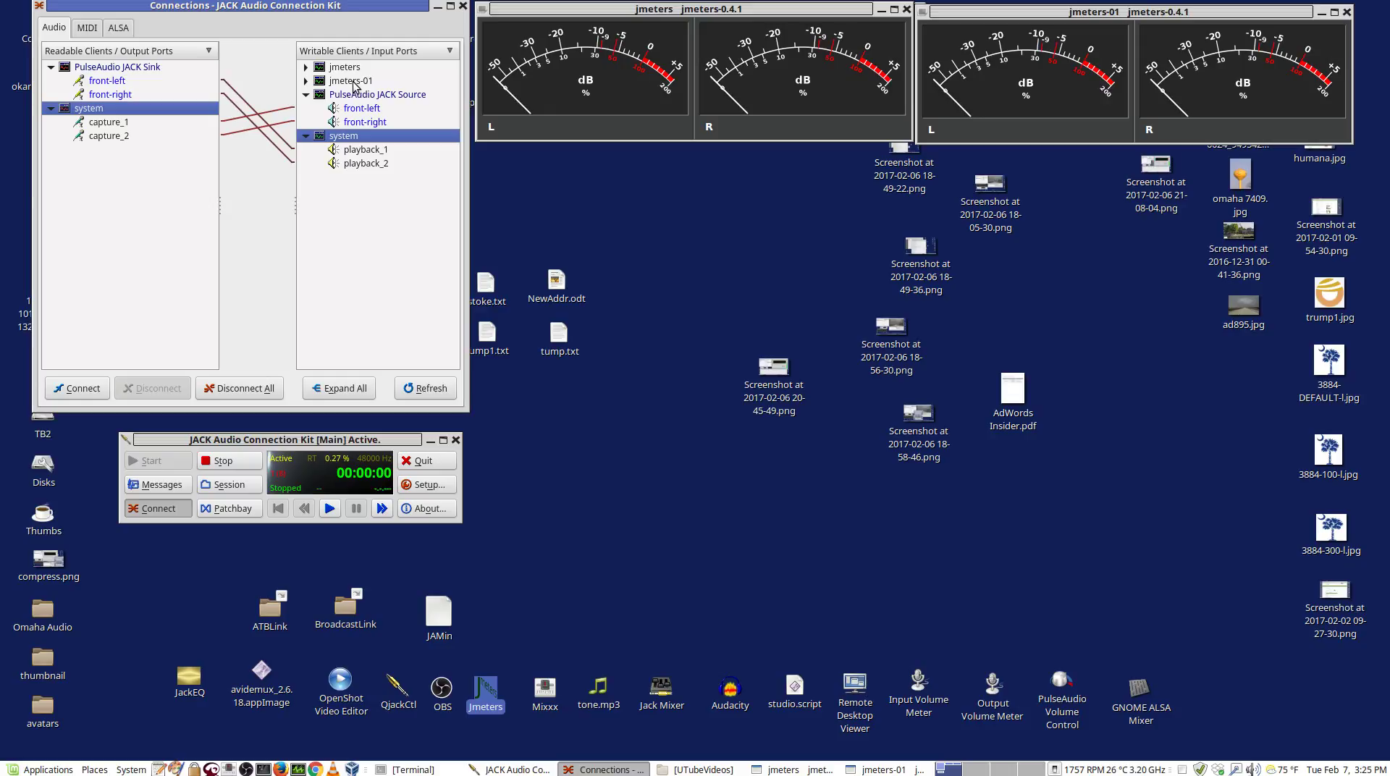
pyautogui.click(348, 389)
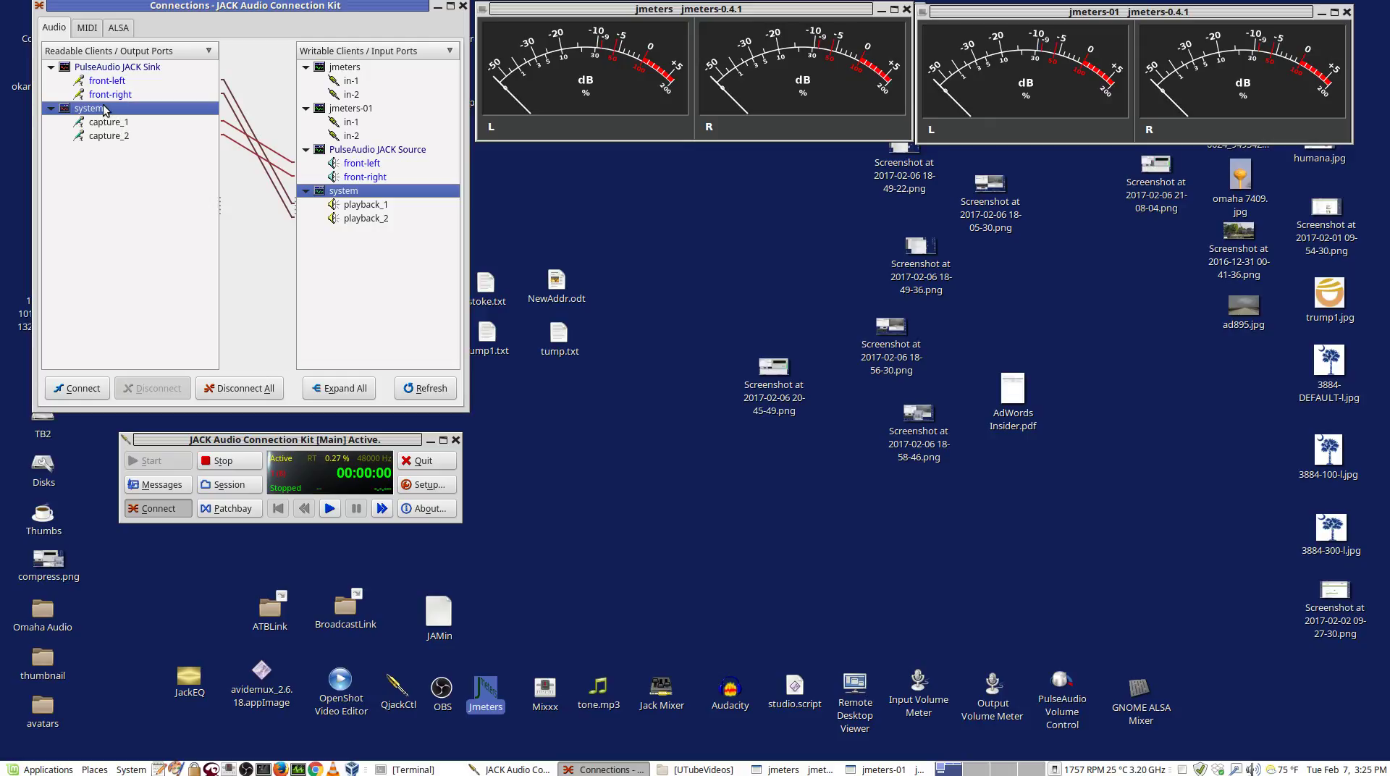
pyautogui.click(338, 68)
pyautogui.click(81, 389)
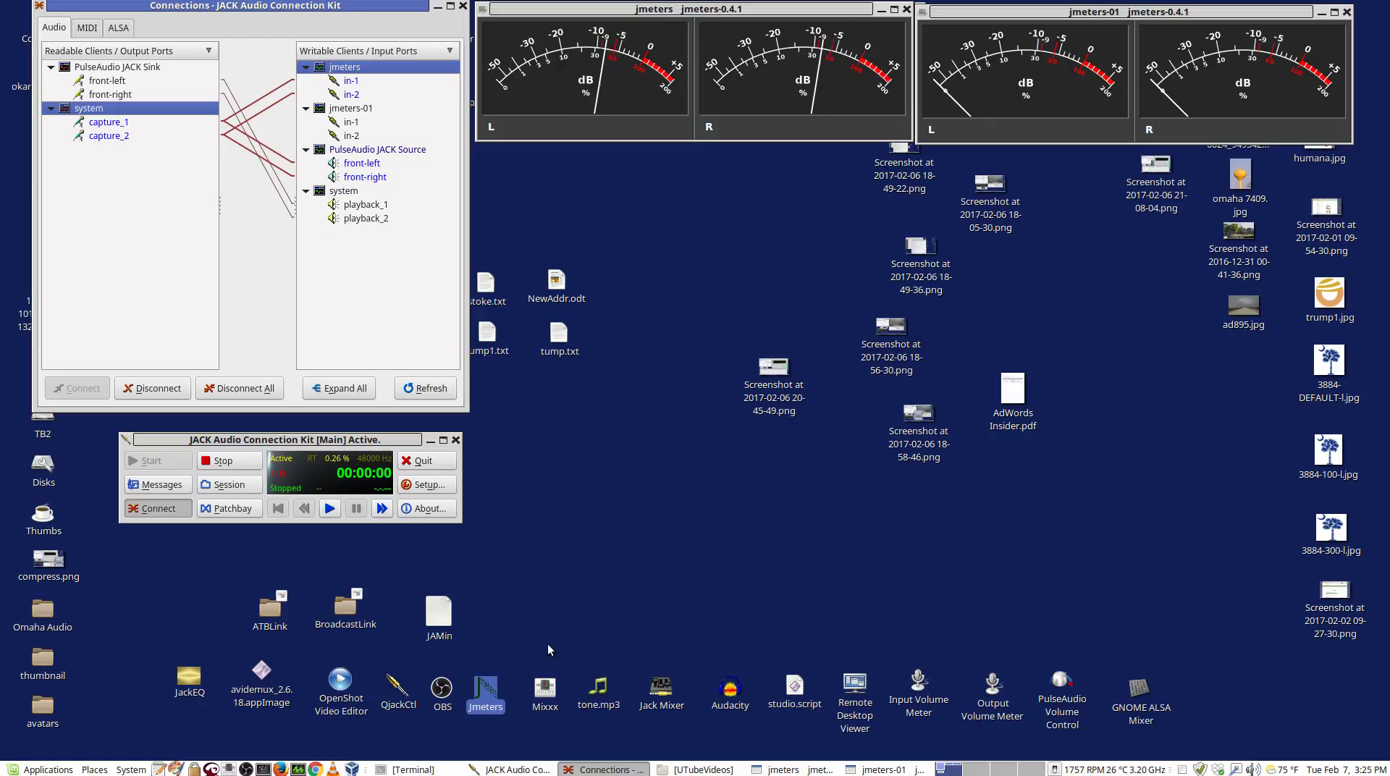
# Launch JAMin and place its window beneath the two meters, beside the Connections window
pyautogui.doubleClick(443, 611)
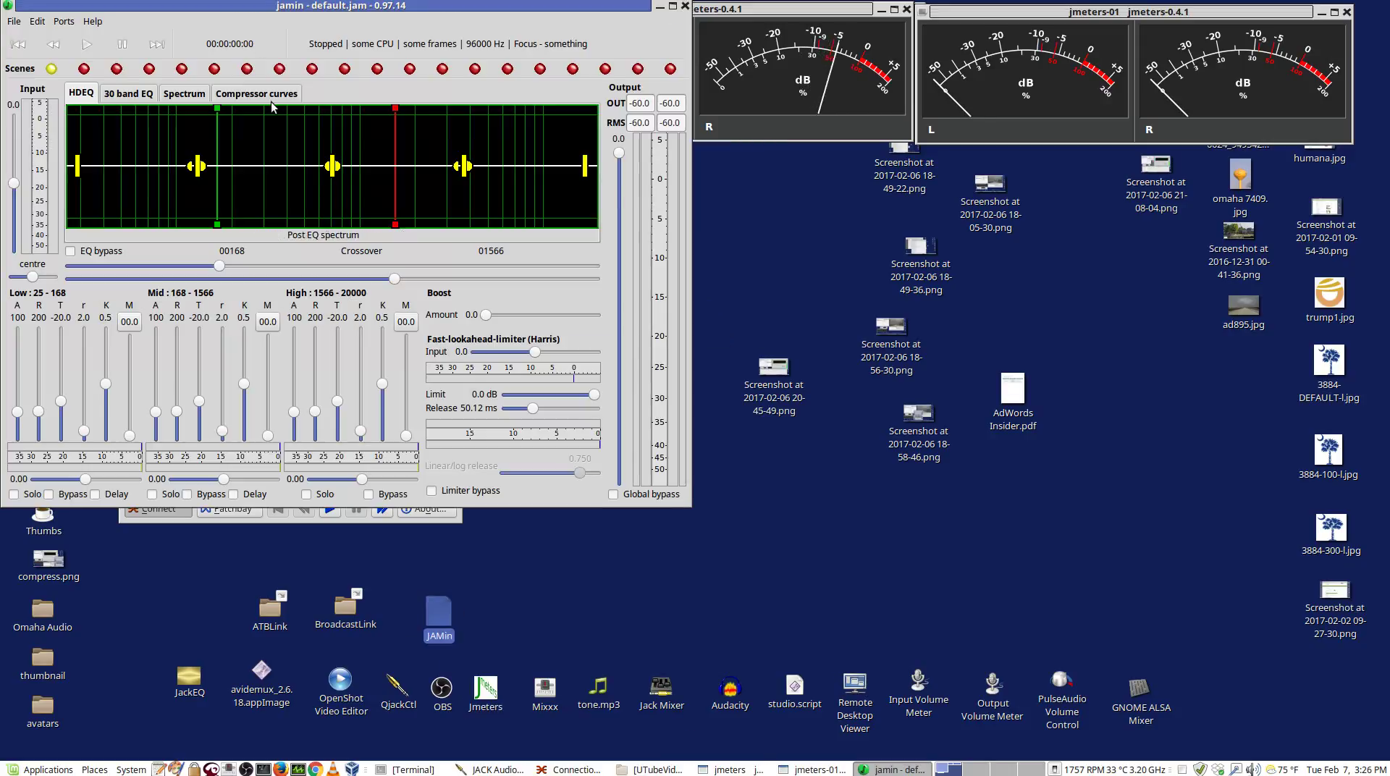
pyautogui.moveTo(234, 6); pyautogui.dragTo(708, 154)
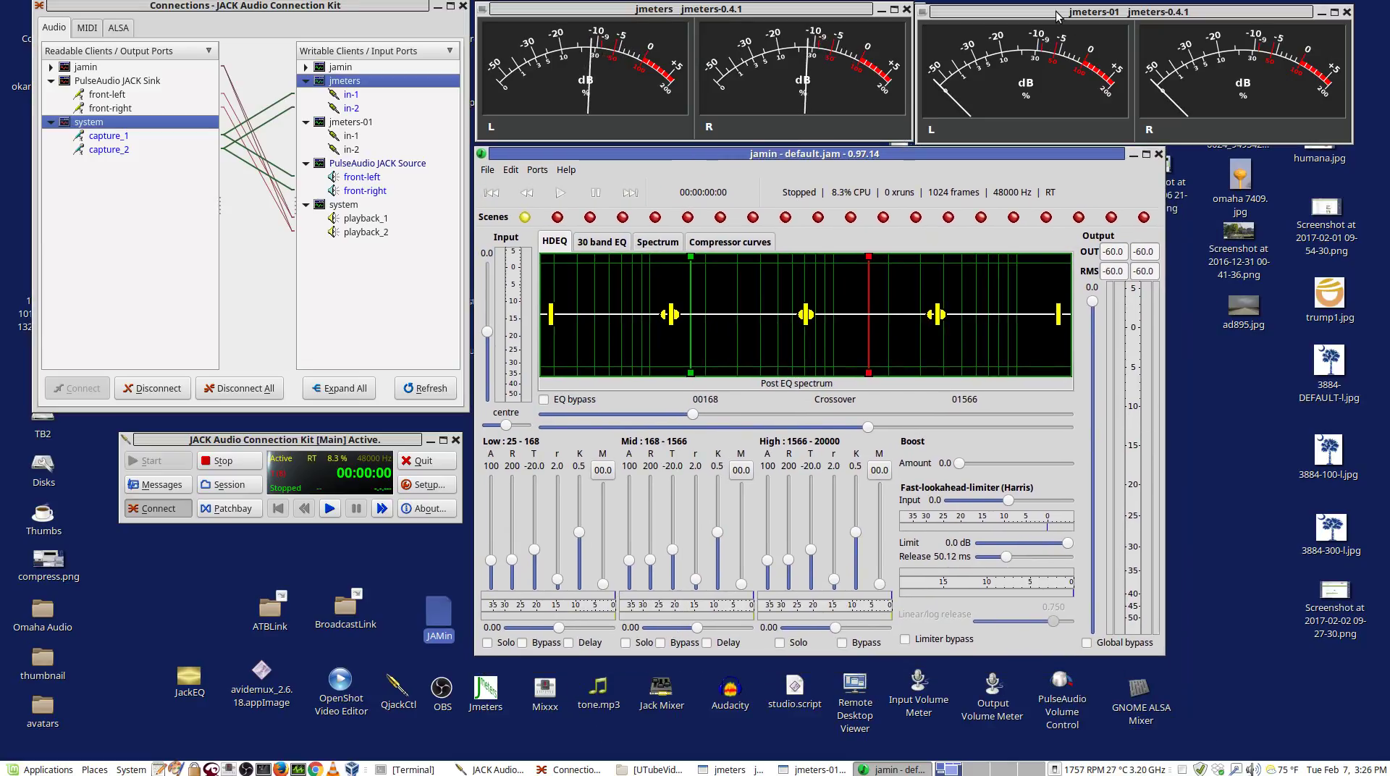
pyautogui.click(921, 142)
pyautogui.moveTo(920, 154); pyautogui.dragTo(918, 154)
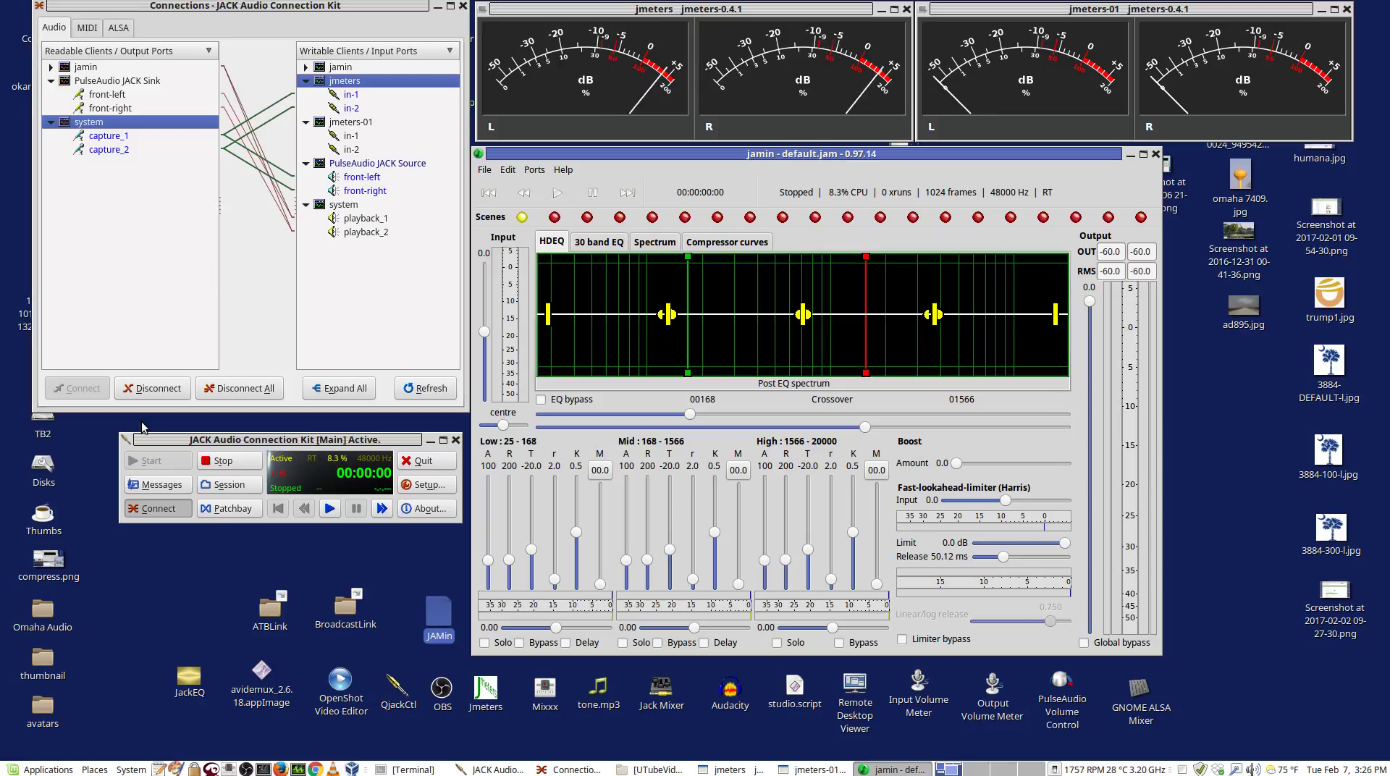
# Expand all ports and connect the system capture ports to the jamin inputs
pyautogui.click(350, 392)
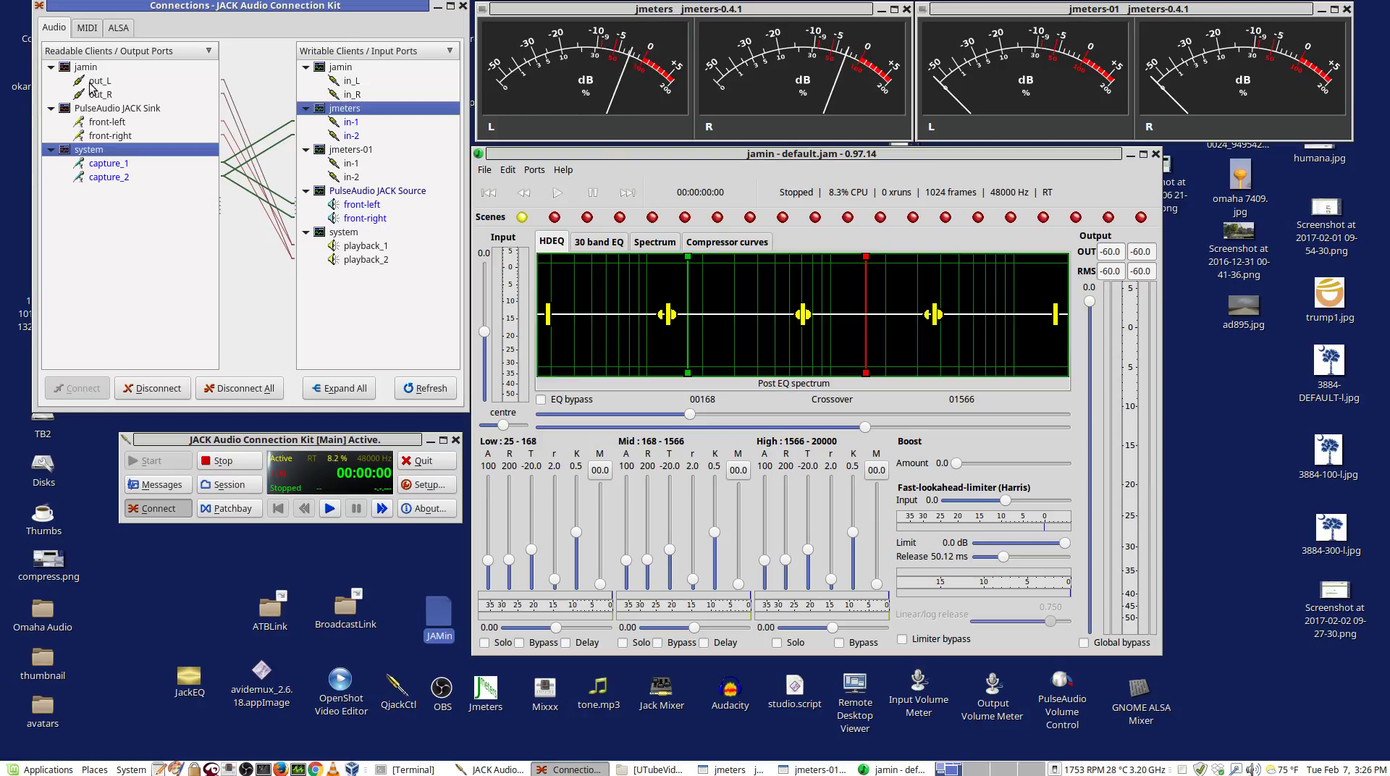
pyautogui.click(334, 68)
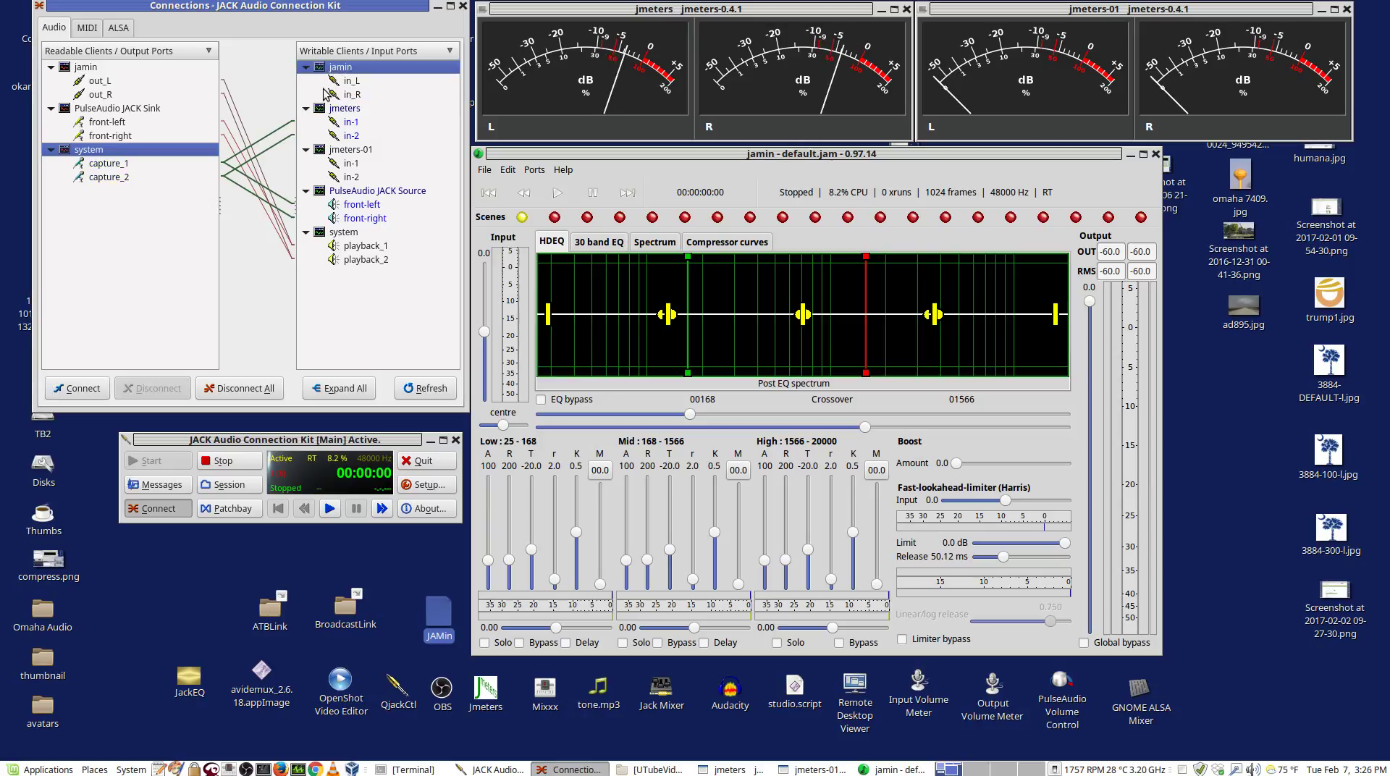
pyautogui.click(76, 391)
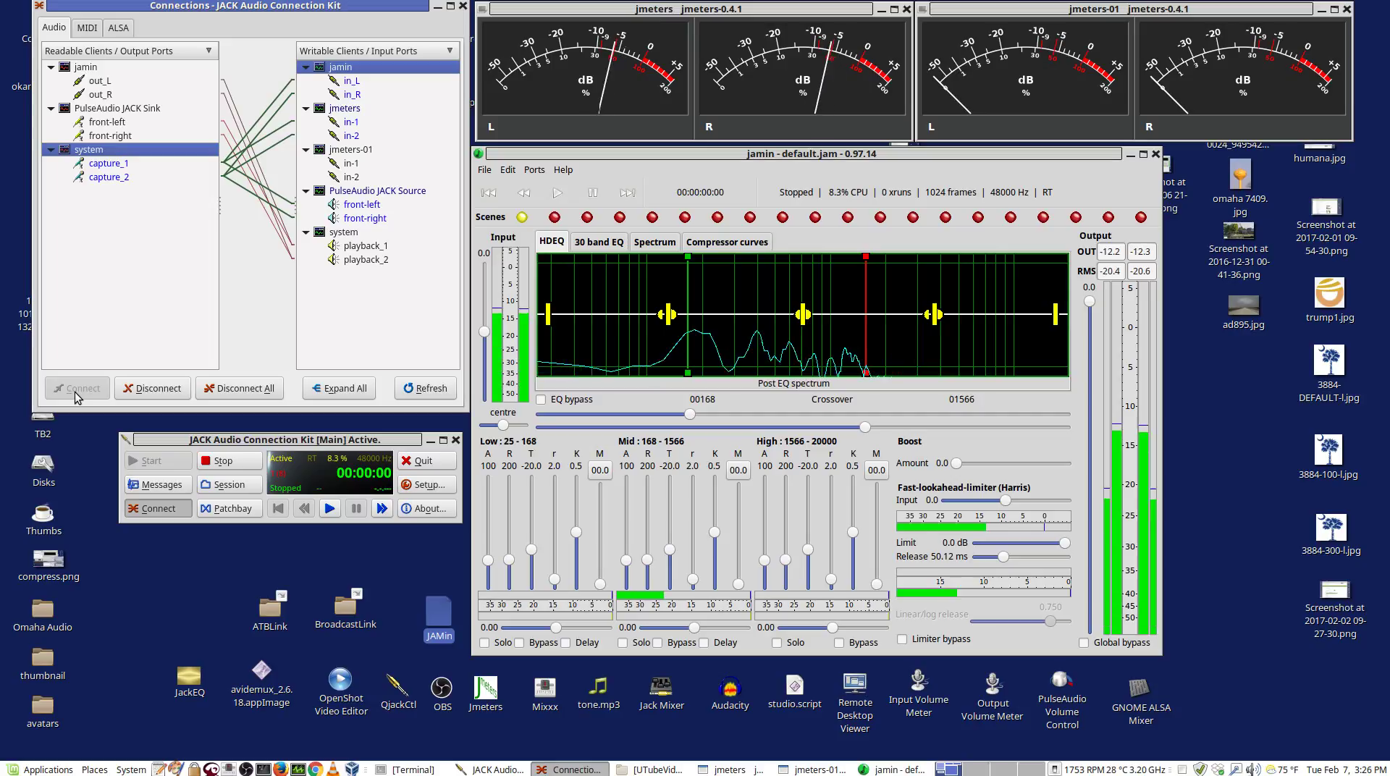
# Disconnect the jamin outputs from the system playback ports
pyautogui.click(98, 69)
pyautogui.click(343, 231)
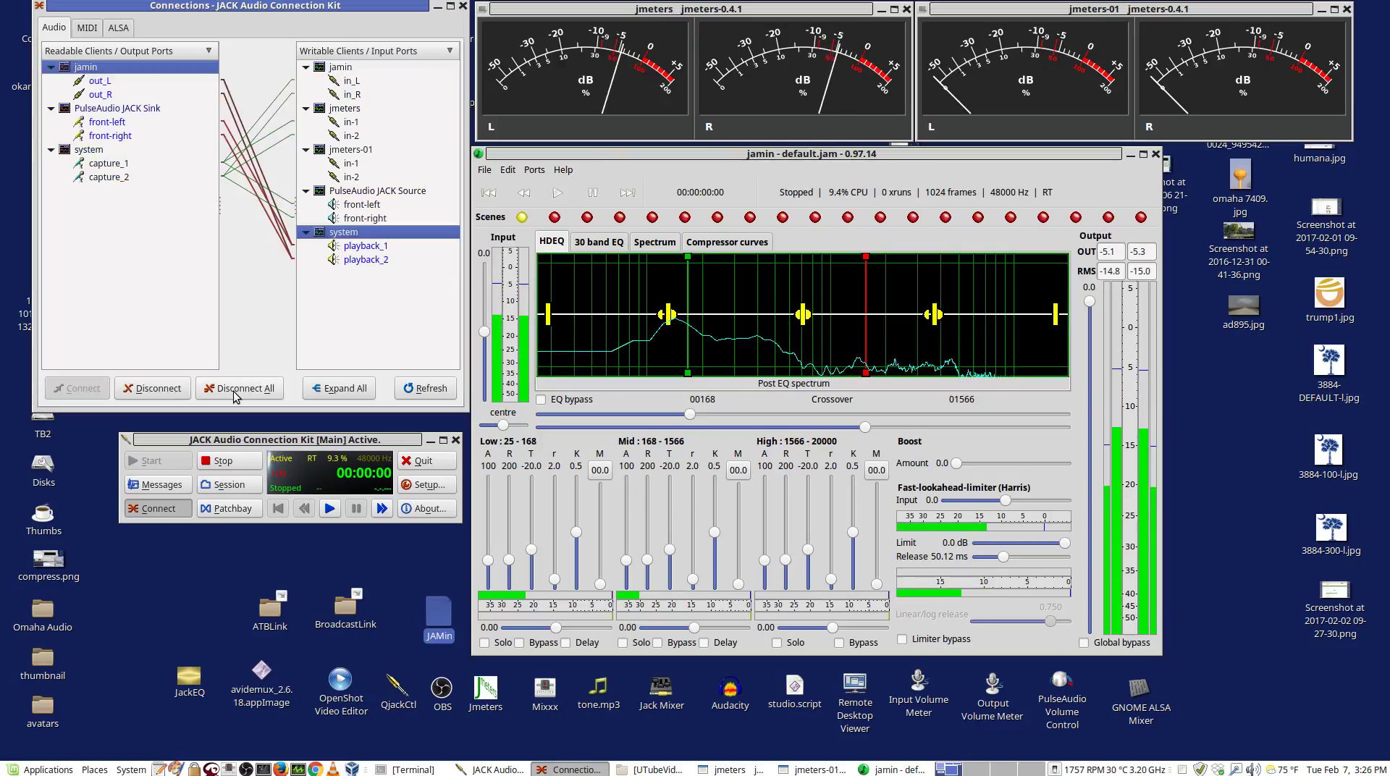
pyautogui.click(156, 389)
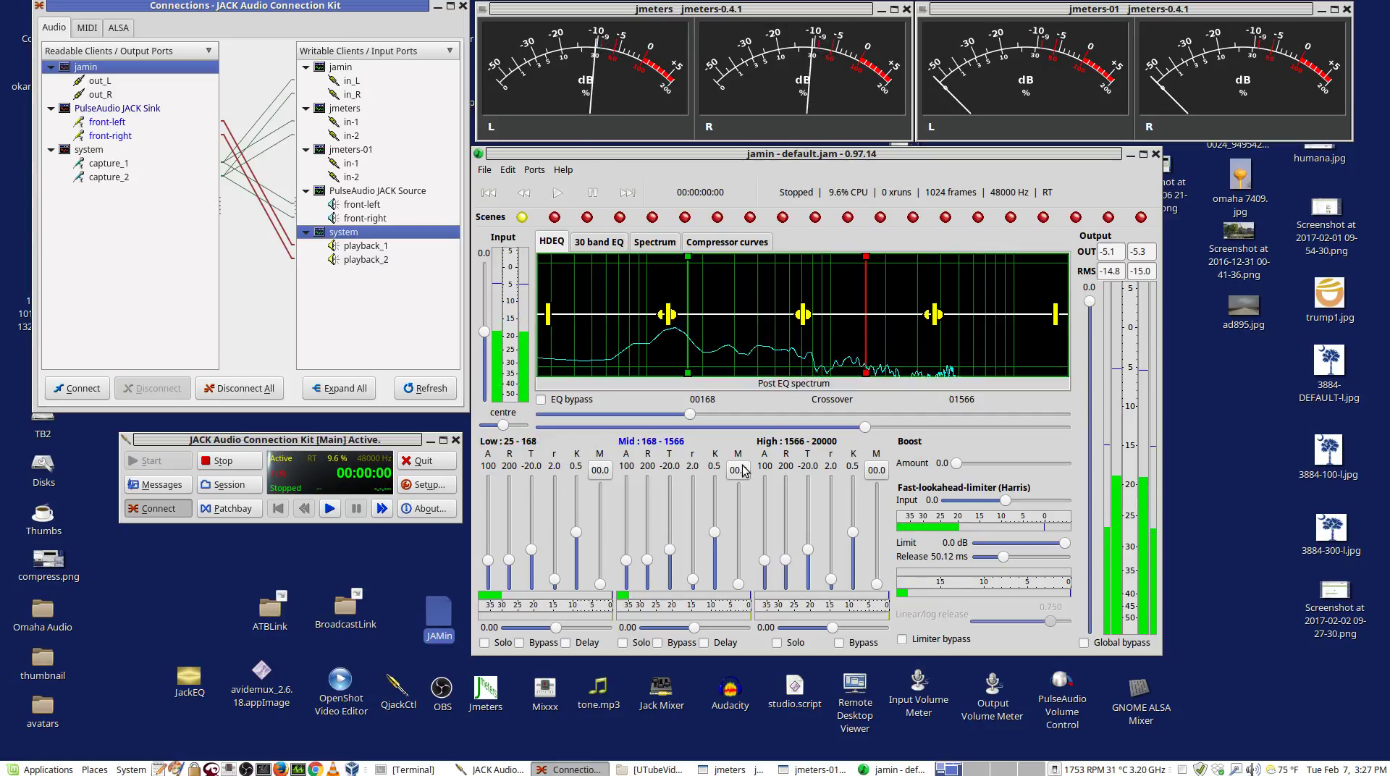
# Examine JAMin's 30 band EQ, Spectrum and Compressor curves views, and return to the HDEQ view
pyautogui.click(598, 243)
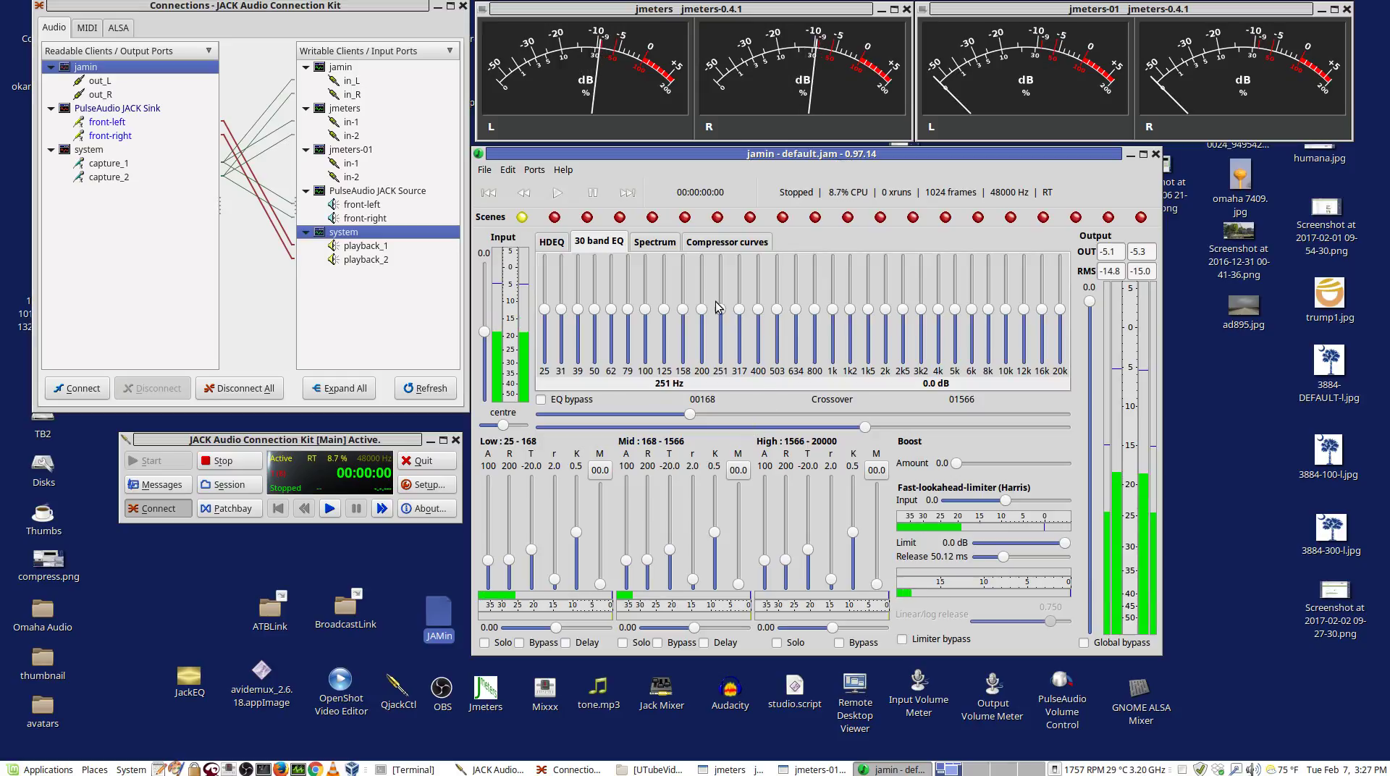
pyautogui.click(655, 243)
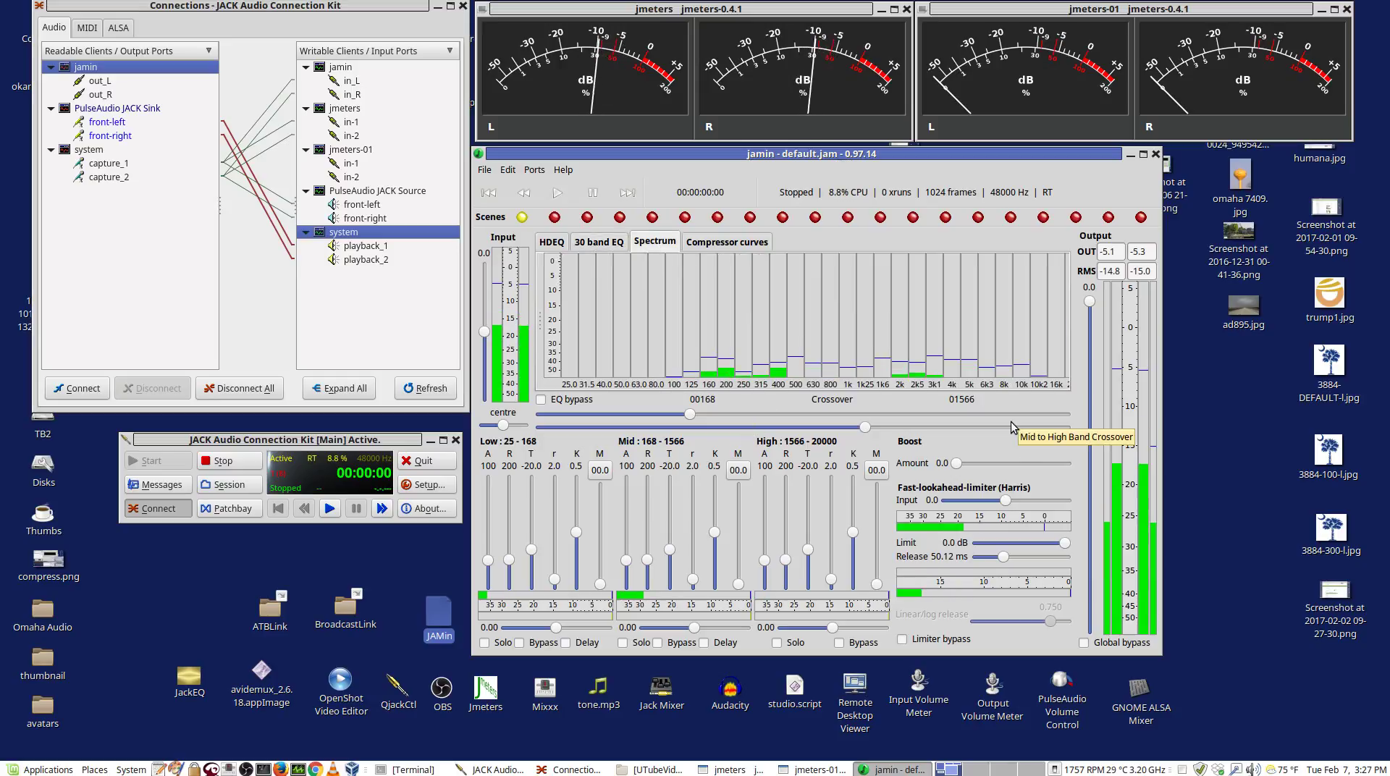
pyautogui.click(727, 242)
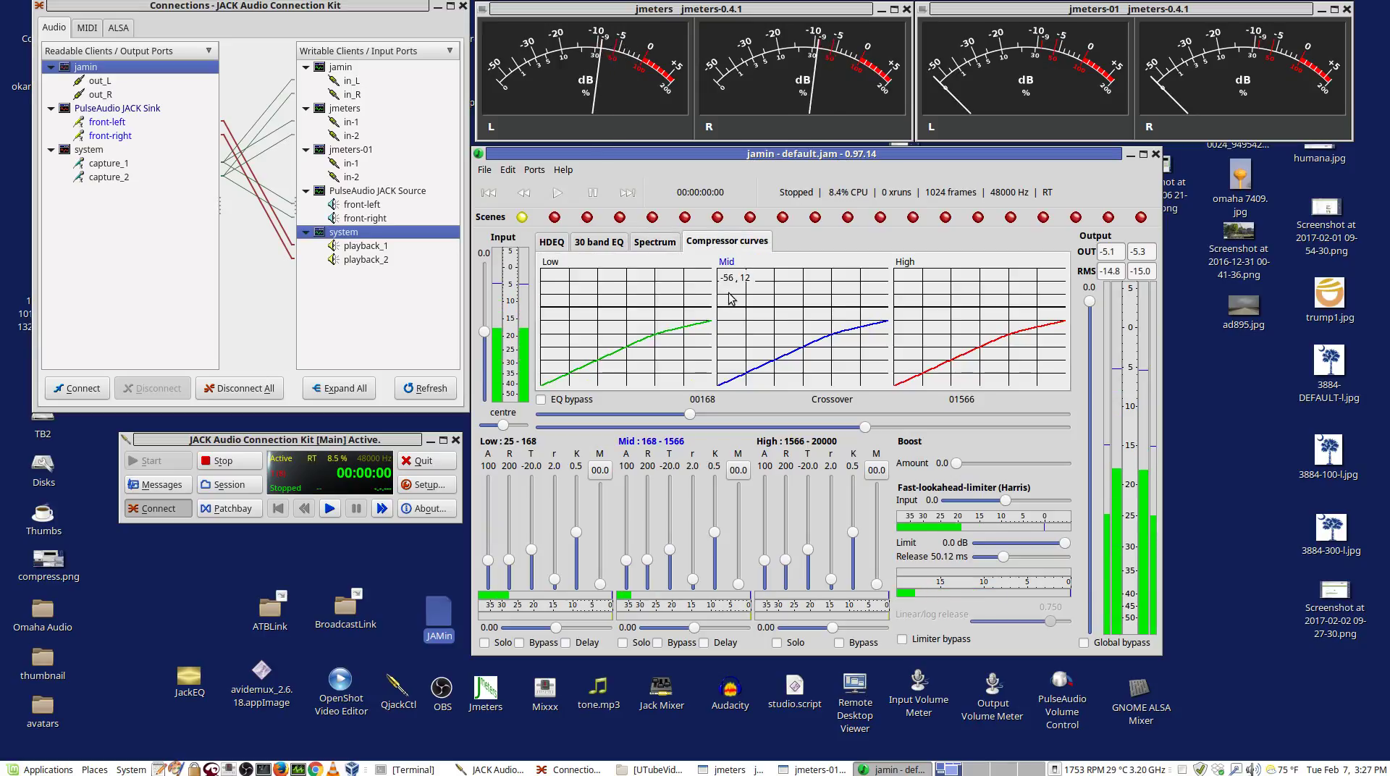
pyautogui.click(550, 244)
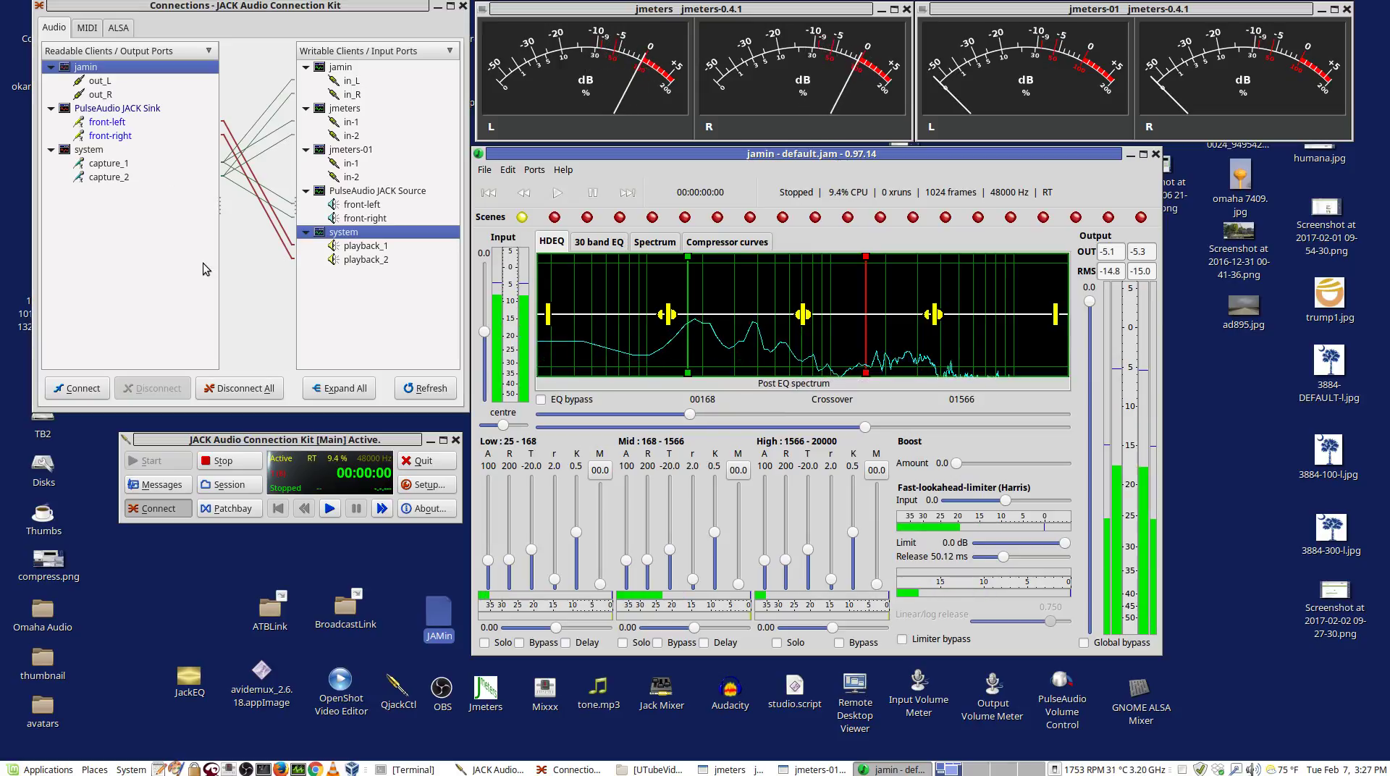
# Connect the jamin outputs to the jmeters-01 inputs
pyautogui.click(89, 70)
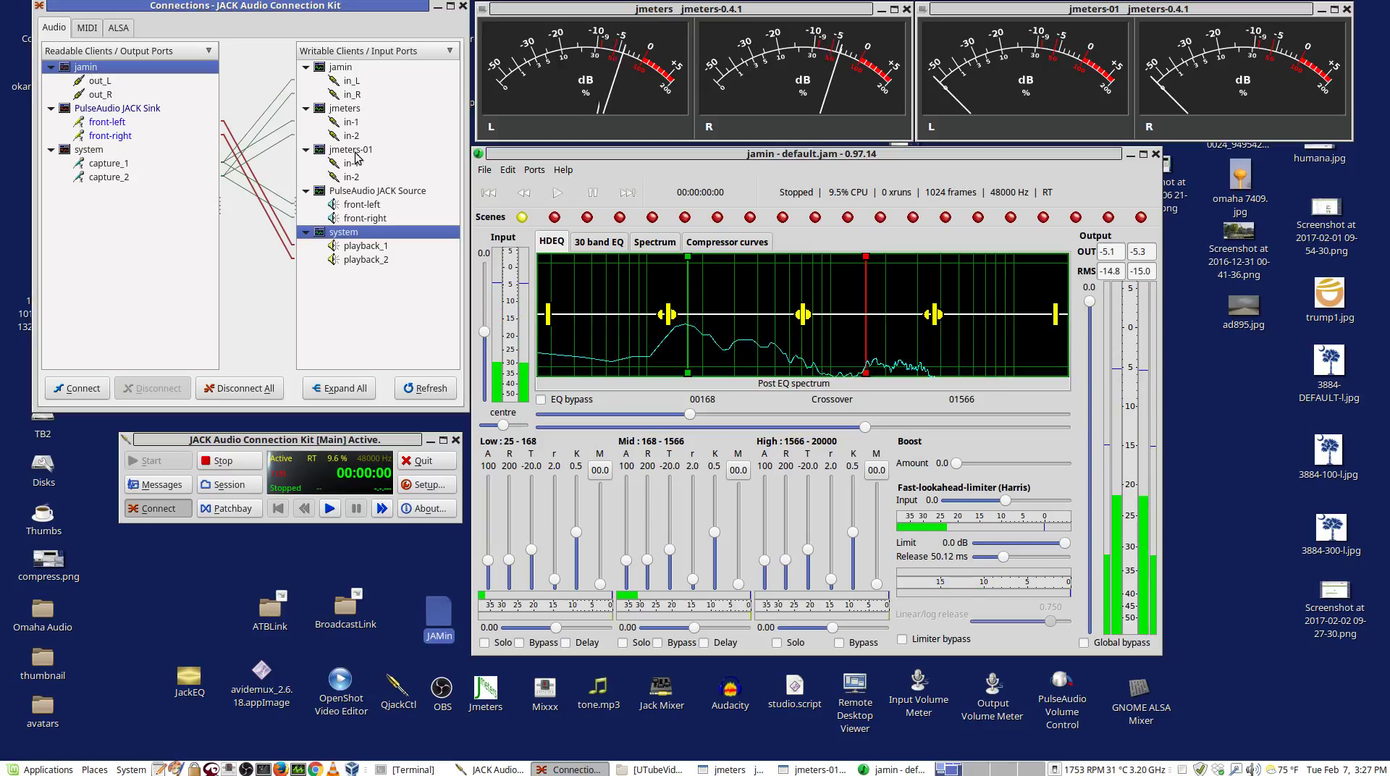
pyautogui.click(353, 152)
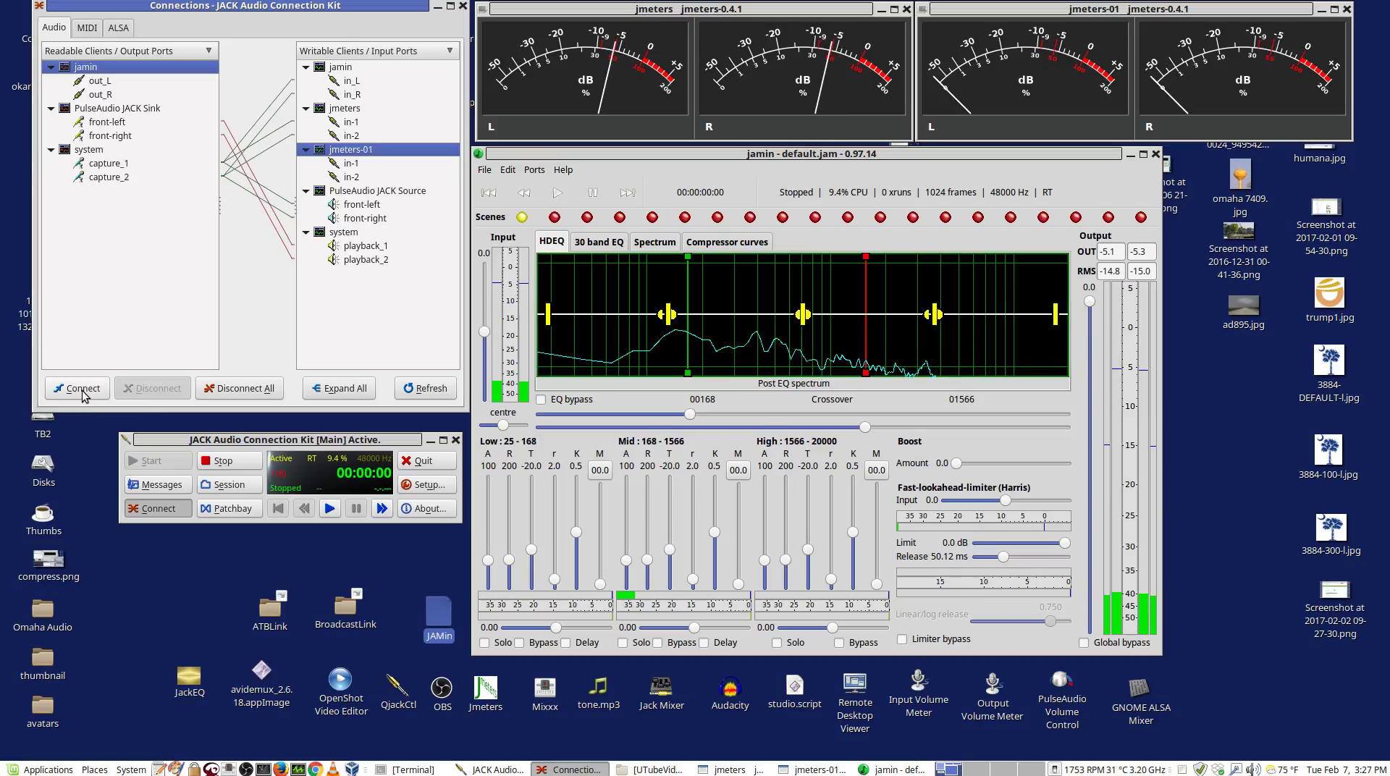
pyautogui.click(81, 389)
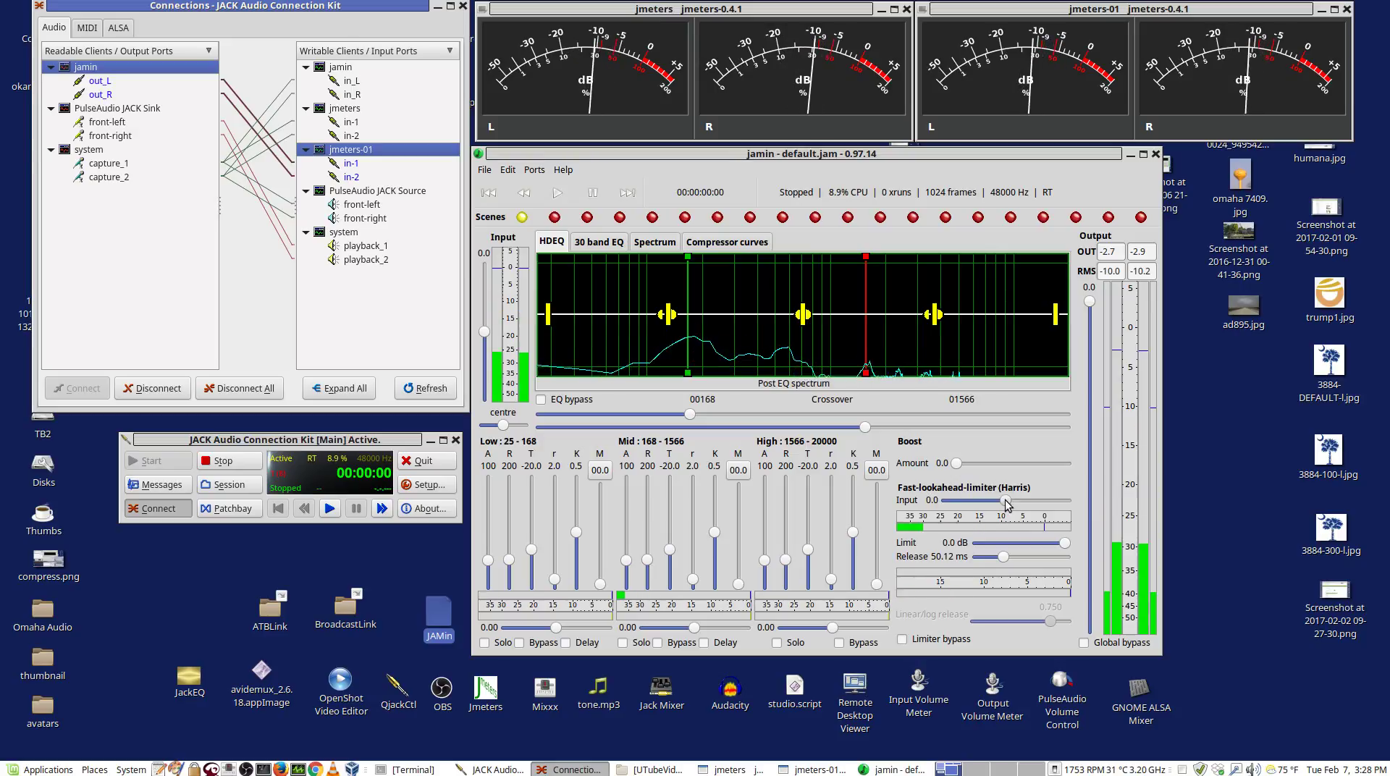
# Lower the Fast-lookahead-limiter input in JAMin to -7.2 and show the Spectrum view
pyautogui.moveTo(1007, 504); pyautogui.dragTo(984, 503)
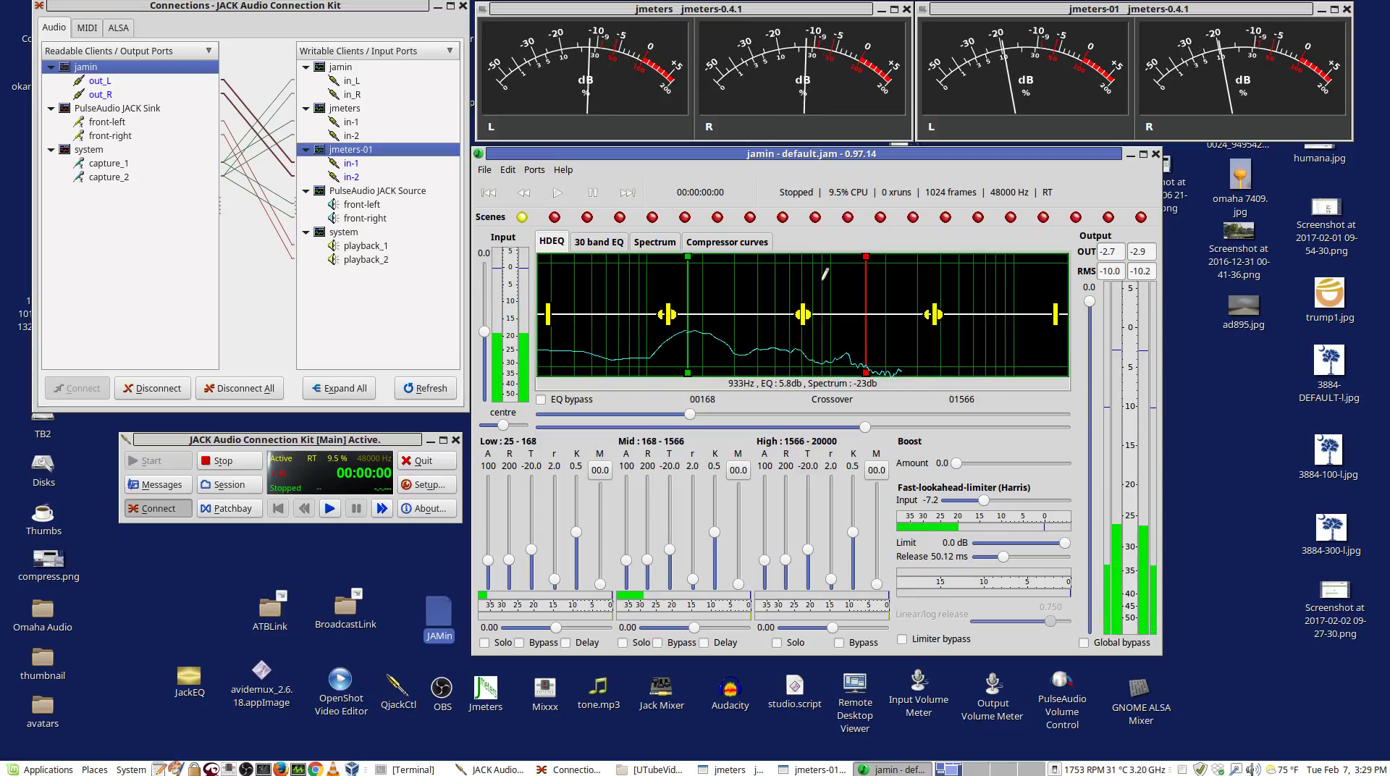
pyautogui.click(655, 242)
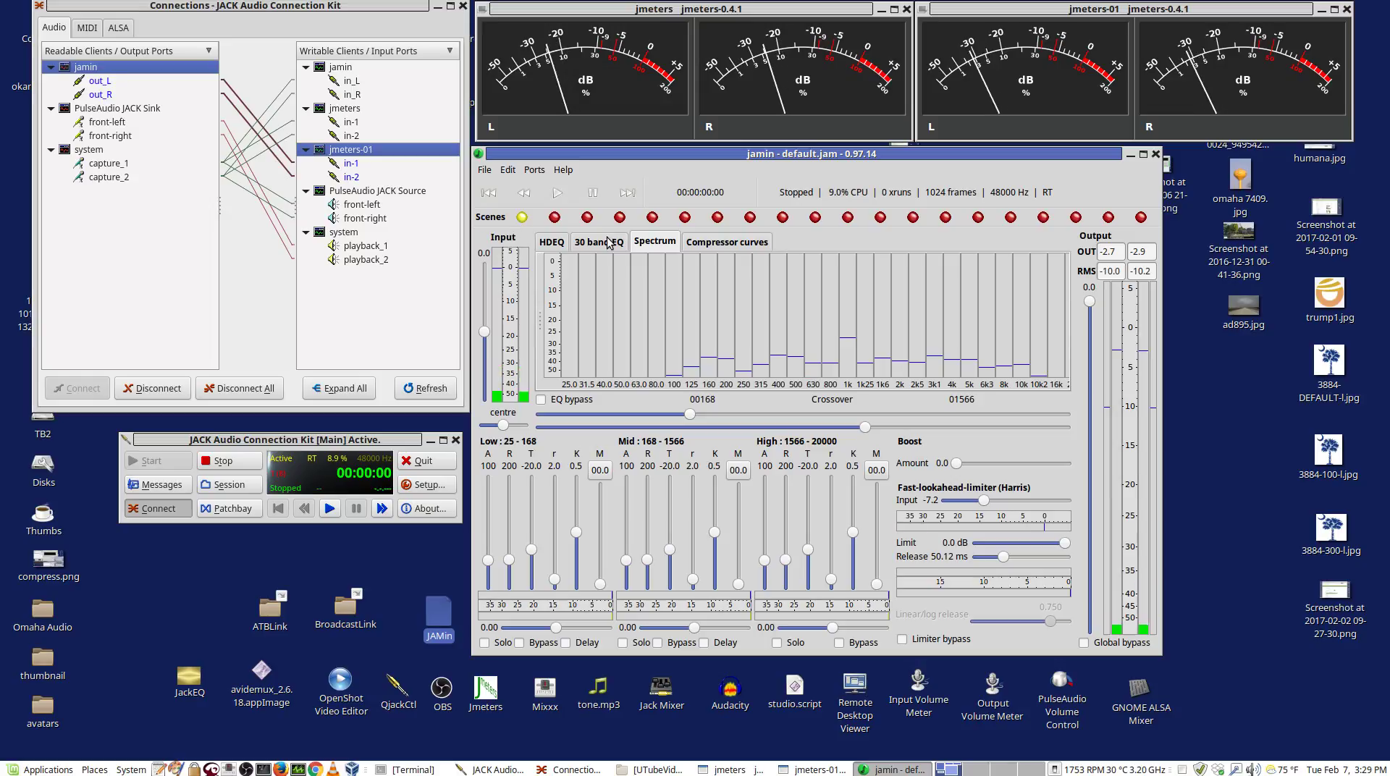
# Return JAMin to the HDEQ view and launch OBS from the desktop
pyautogui.click(551, 242)
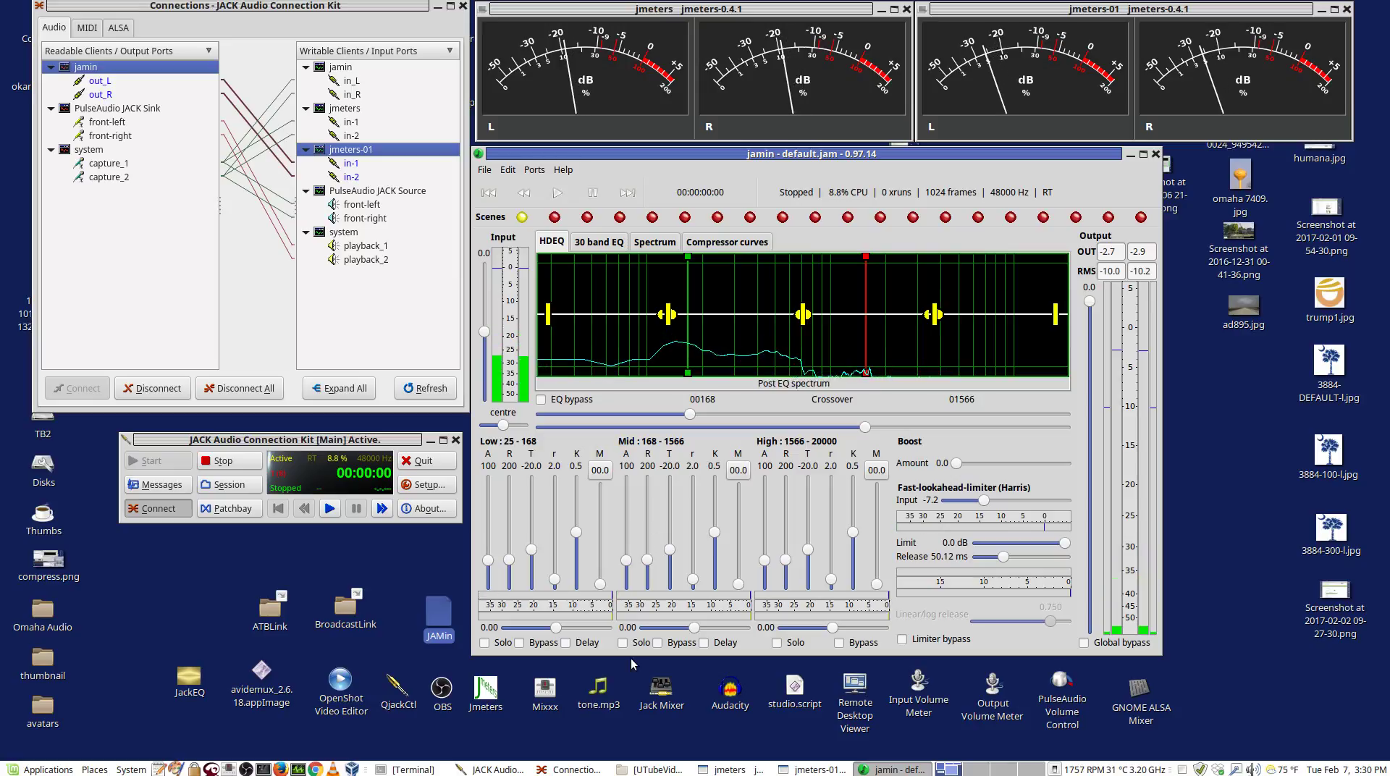
pyautogui.doubleClick(444, 697)
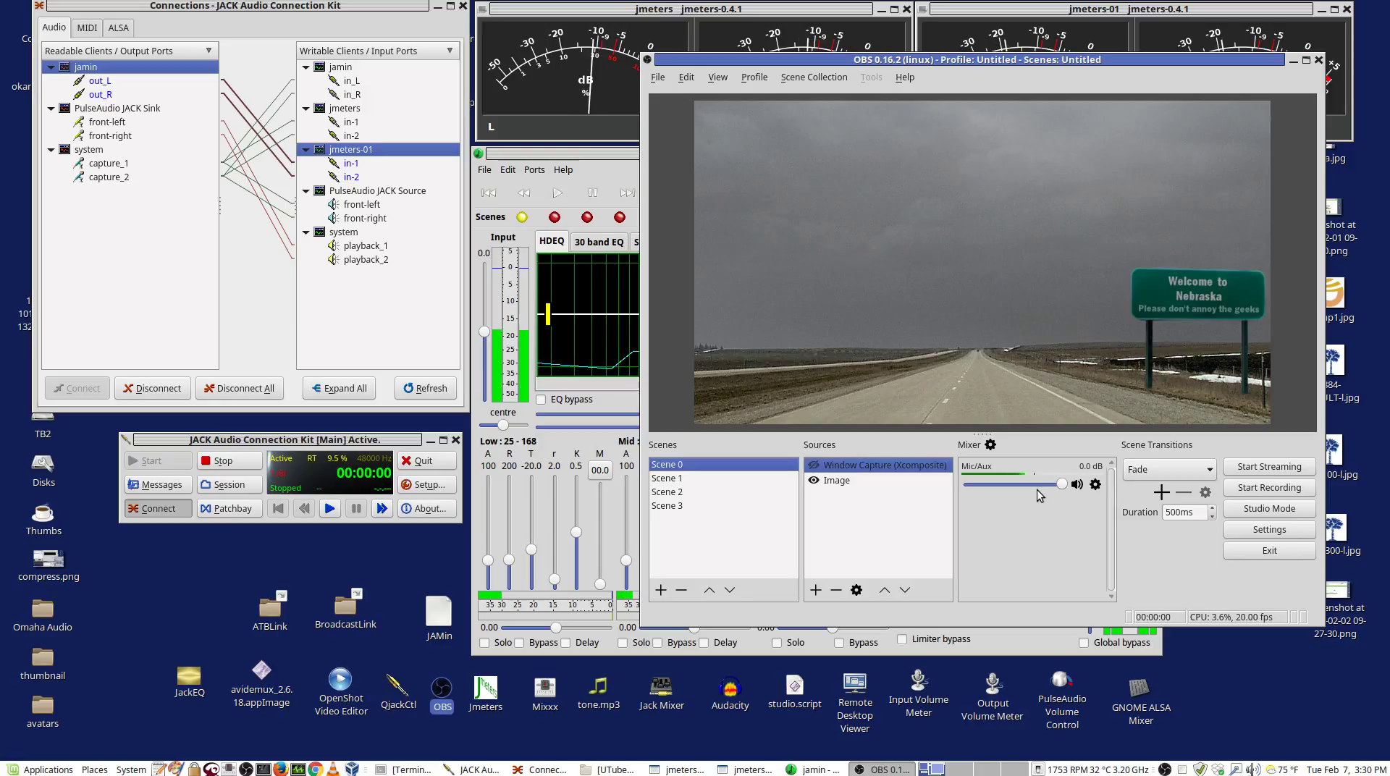
# Bring JAMin to the front and raise its Fast-lookahead-limiter input to -2.8
pyautogui.click(584, 156)
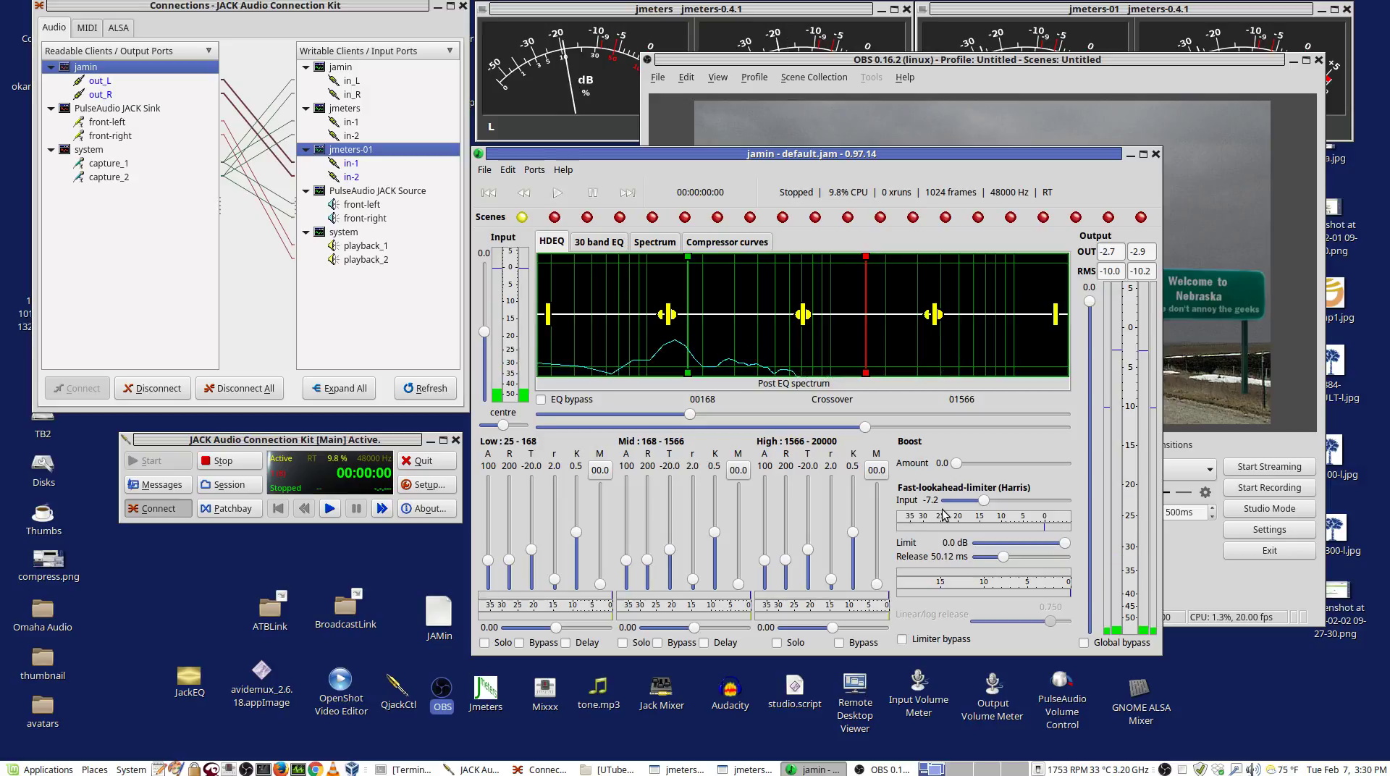
pyautogui.moveTo(983, 501); pyautogui.dragTo(998, 505)
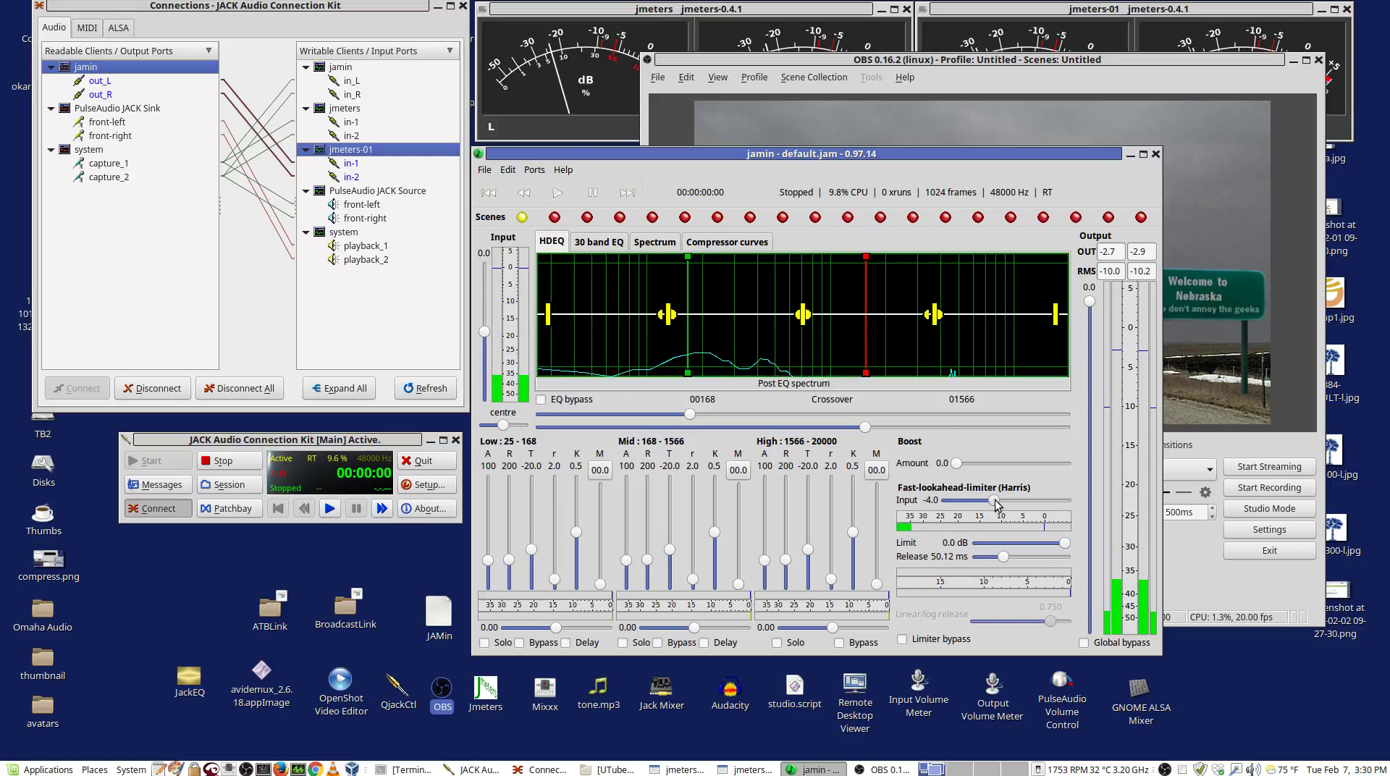
# Switch to OBS, review the devices in its Audio settings, close the settings and minimize OBS
pyautogui.click(1098, 59)
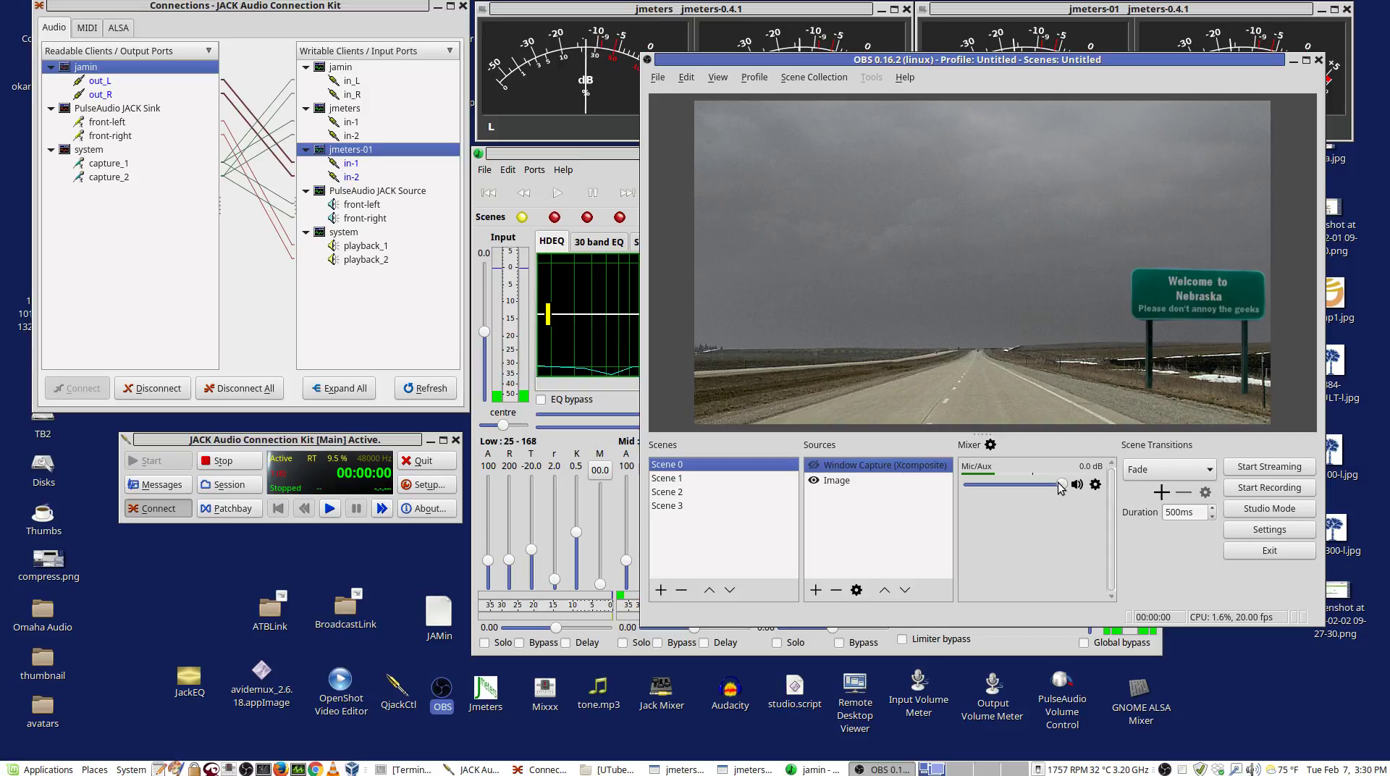
pyautogui.moveTo(1062, 483)
pyautogui.mouseDown()
pyautogui.moveTo(1017, 489)
pyautogui.moveTo(1078, 485)
pyautogui.mouseUp()
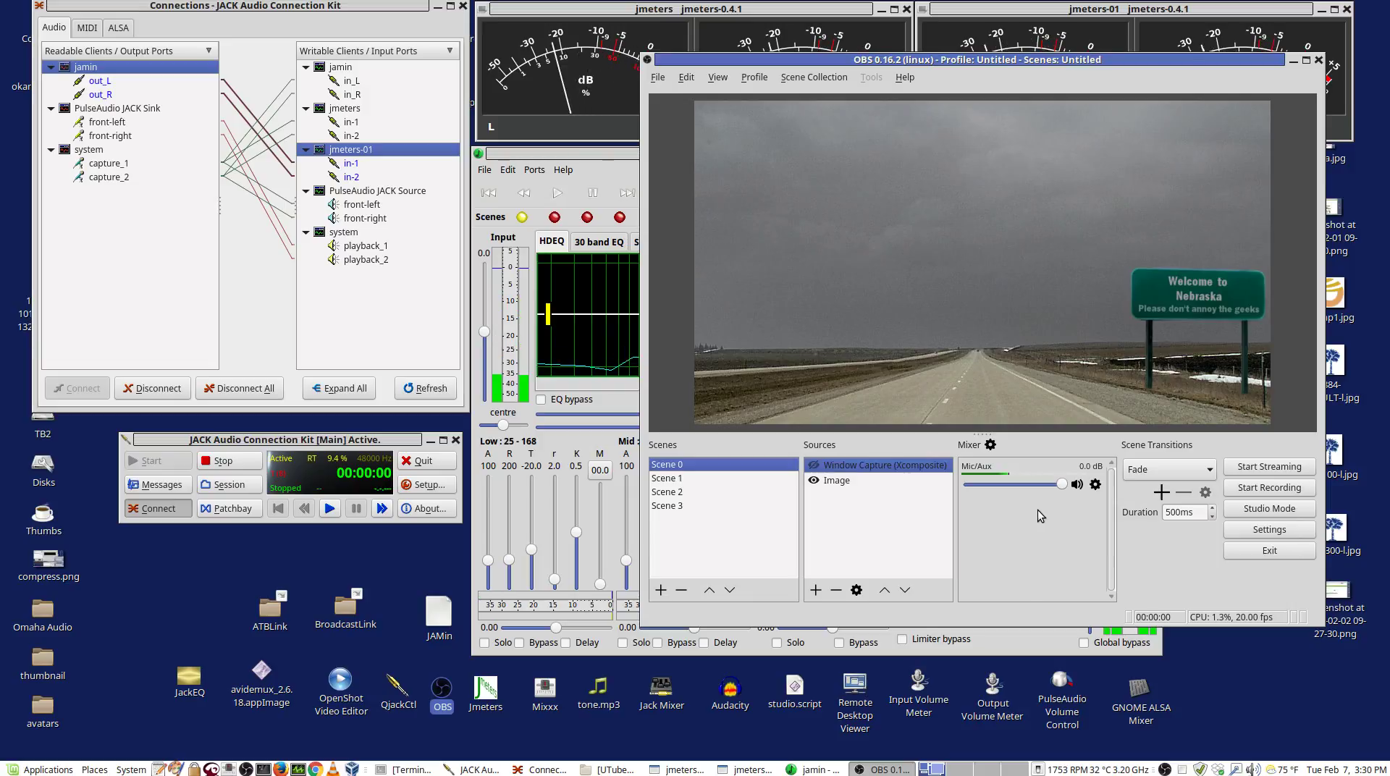
pyautogui.click(1268, 530)
pyautogui.click(688, 215)
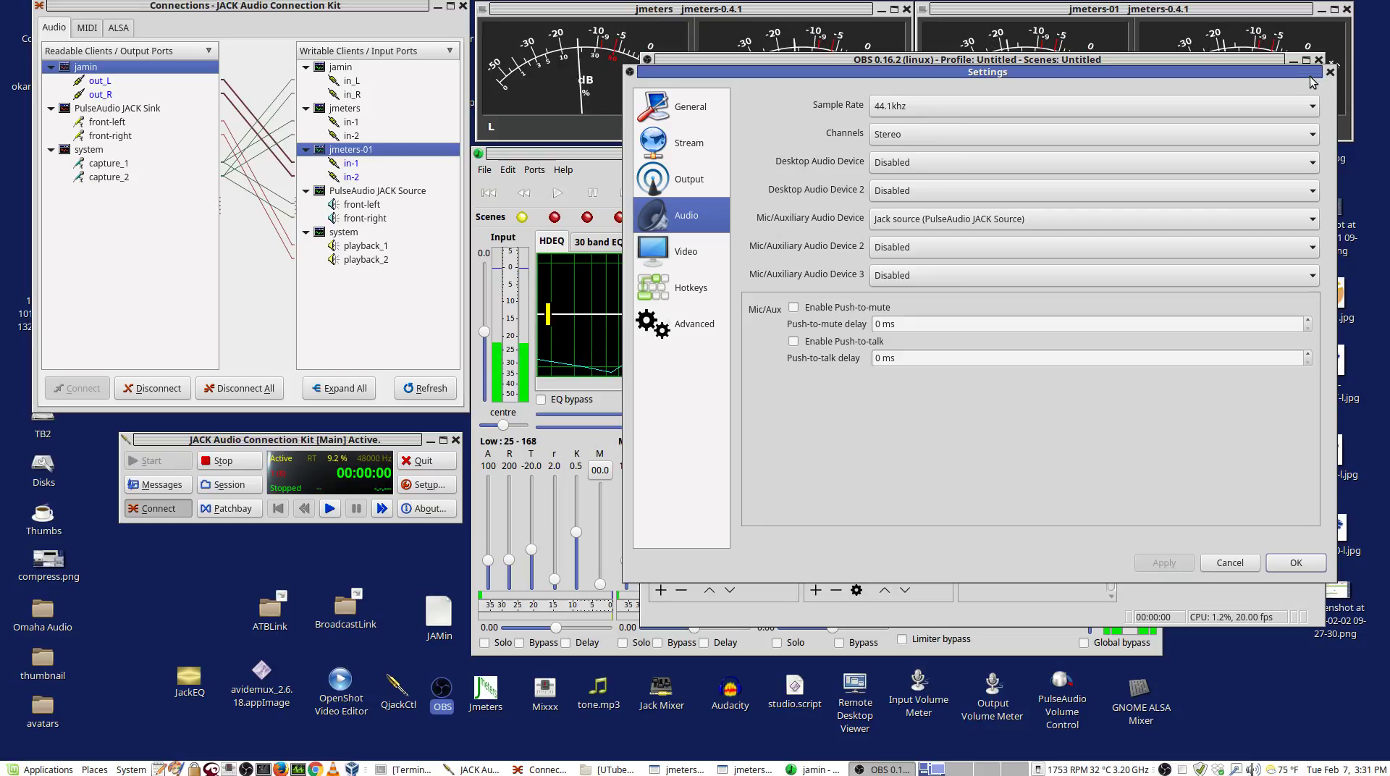
pyautogui.click(1287, 568)
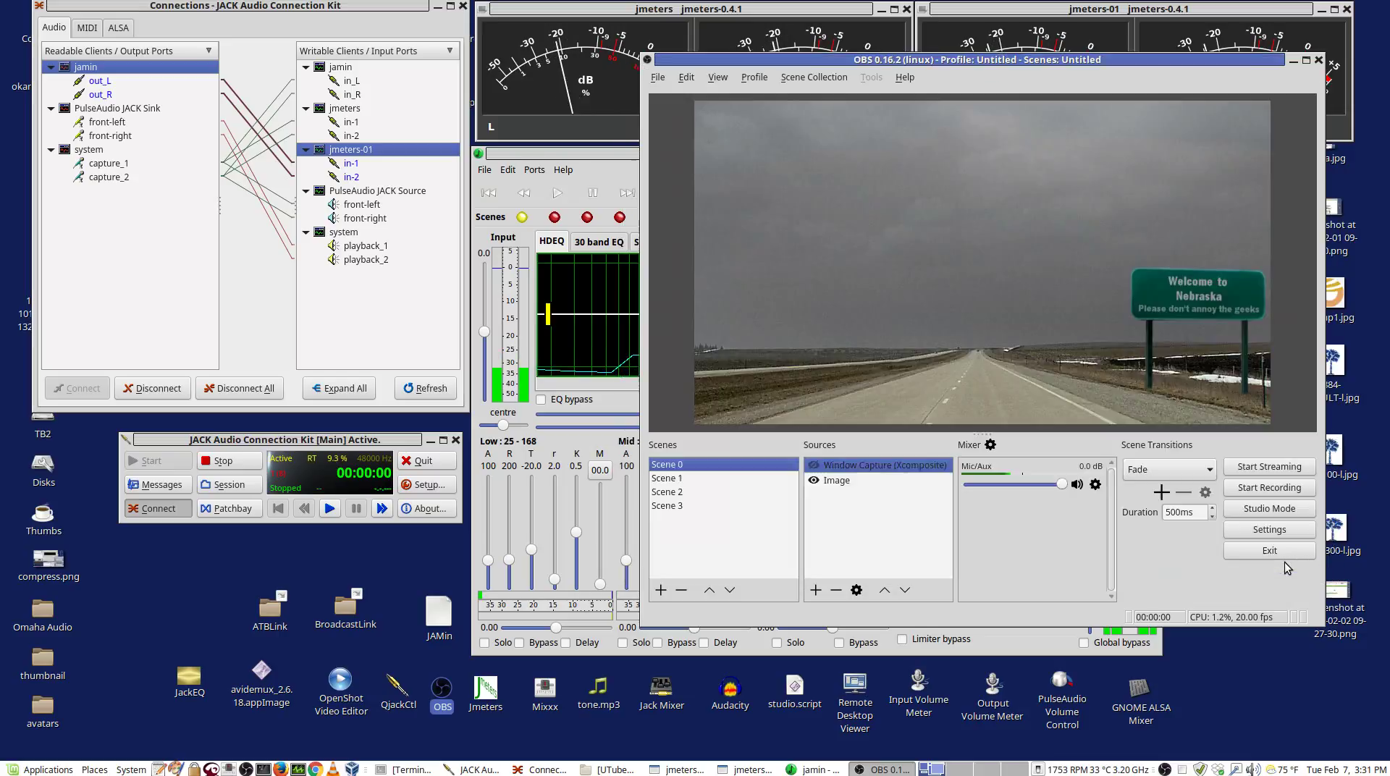
pyautogui.click(1292, 61)
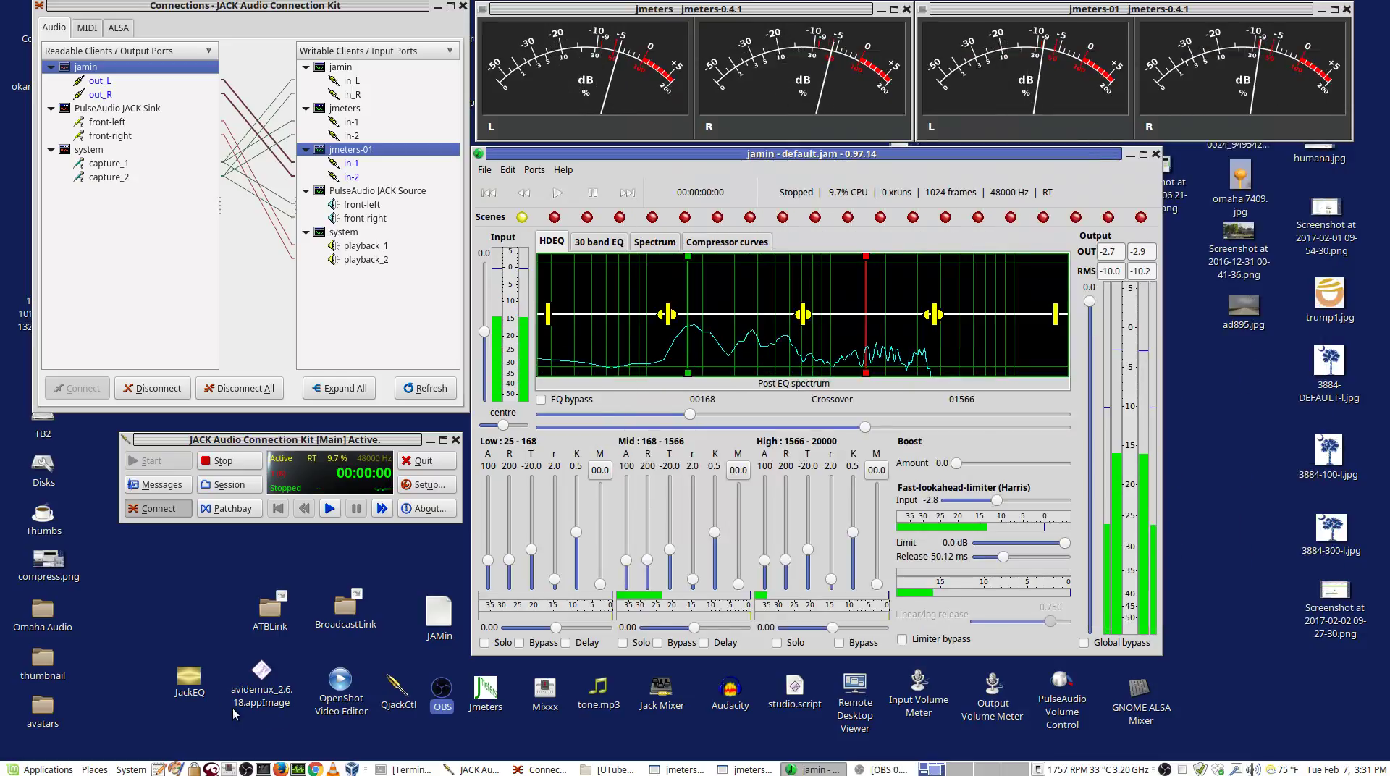
# Launch JackEQ and move its window over JAMin, clear of the Connections window
pyautogui.click(190, 683)
pyautogui.doubleClick(190, 681)
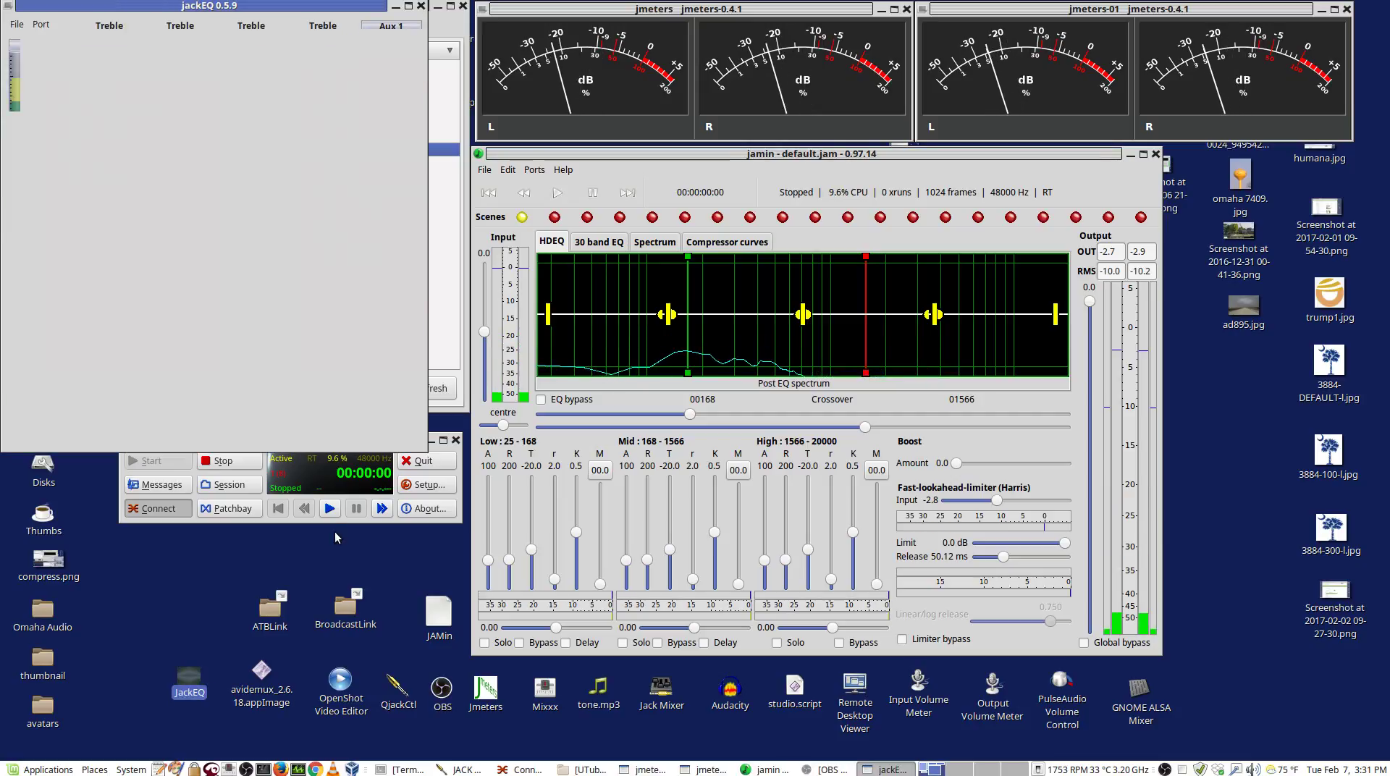
pyautogui.moveTo(268, 13); pyautogui.dragTo(843, 161)
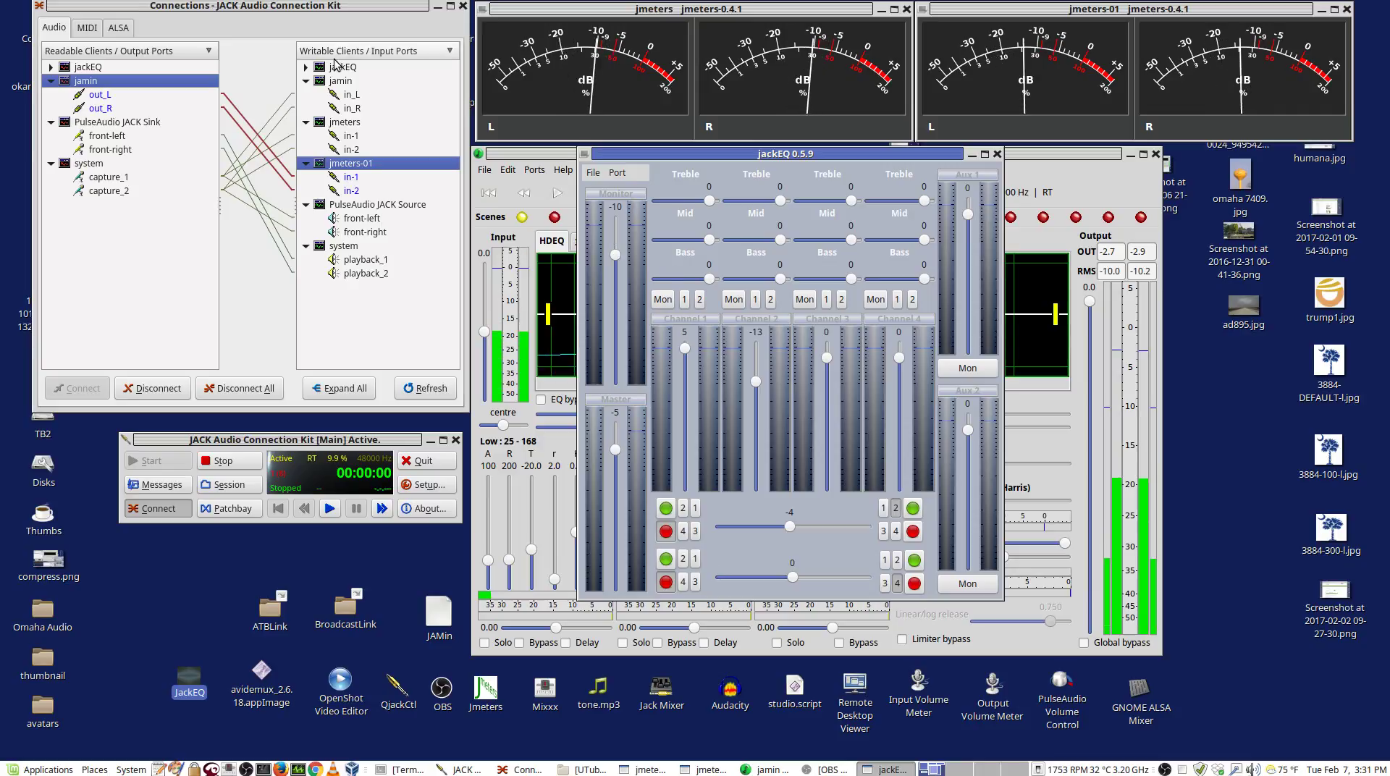
# Disconnect the jamin outputs from the jmeters-01 inputs
pyautogui.click(163, 391)
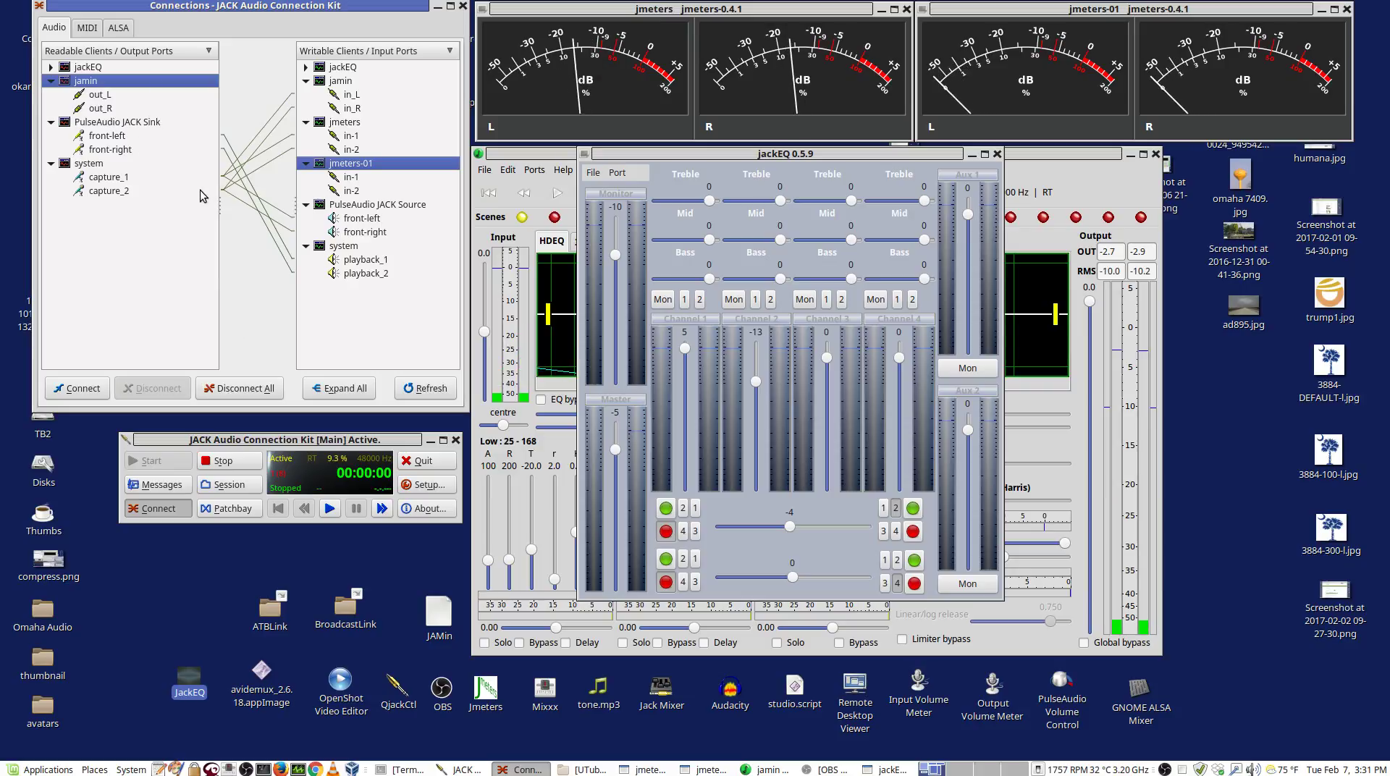
# Look over the jackEQ output ports and connect the system capture ports to the jackEQ inputs
pyautogui.click(97, 68)
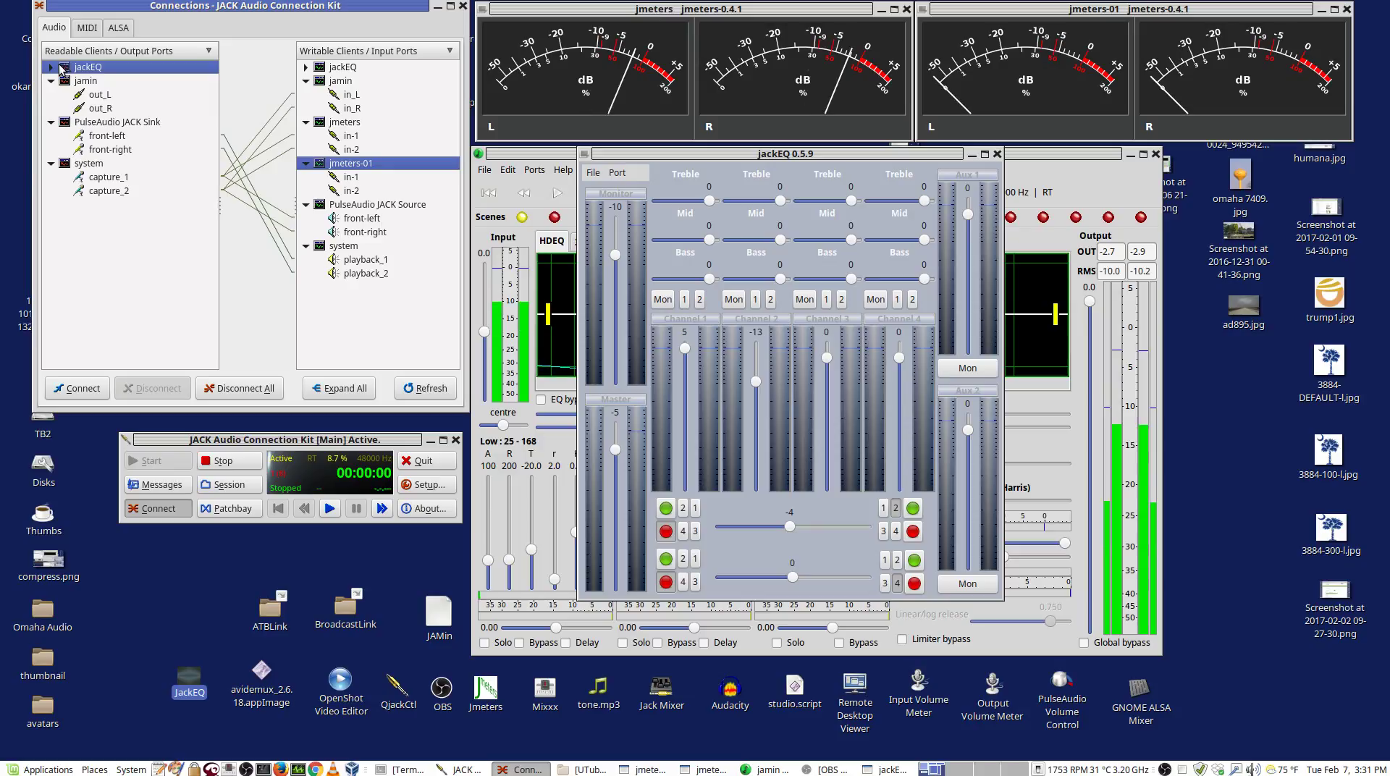
pyautogui.press('Right')
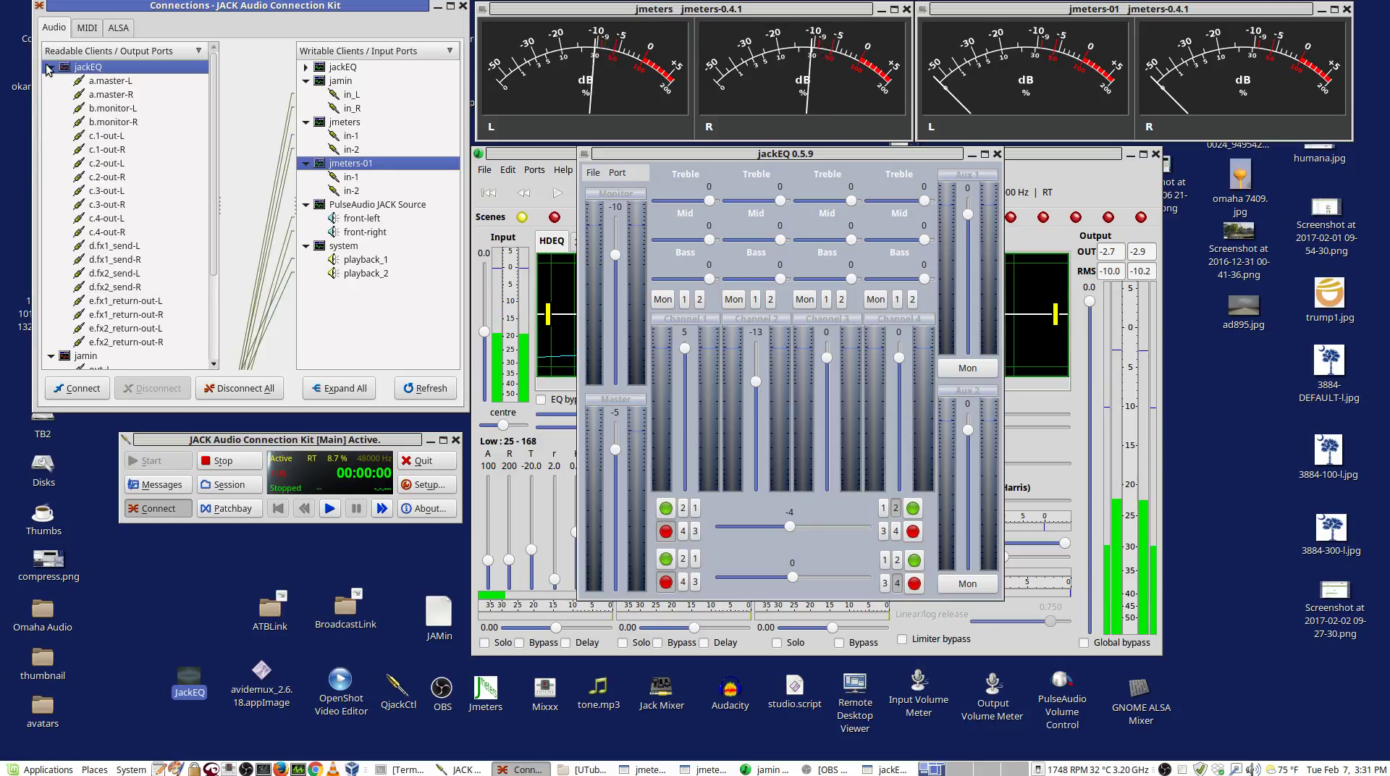
pyautogui.press('Left')
pyautogui.click(322, 68)
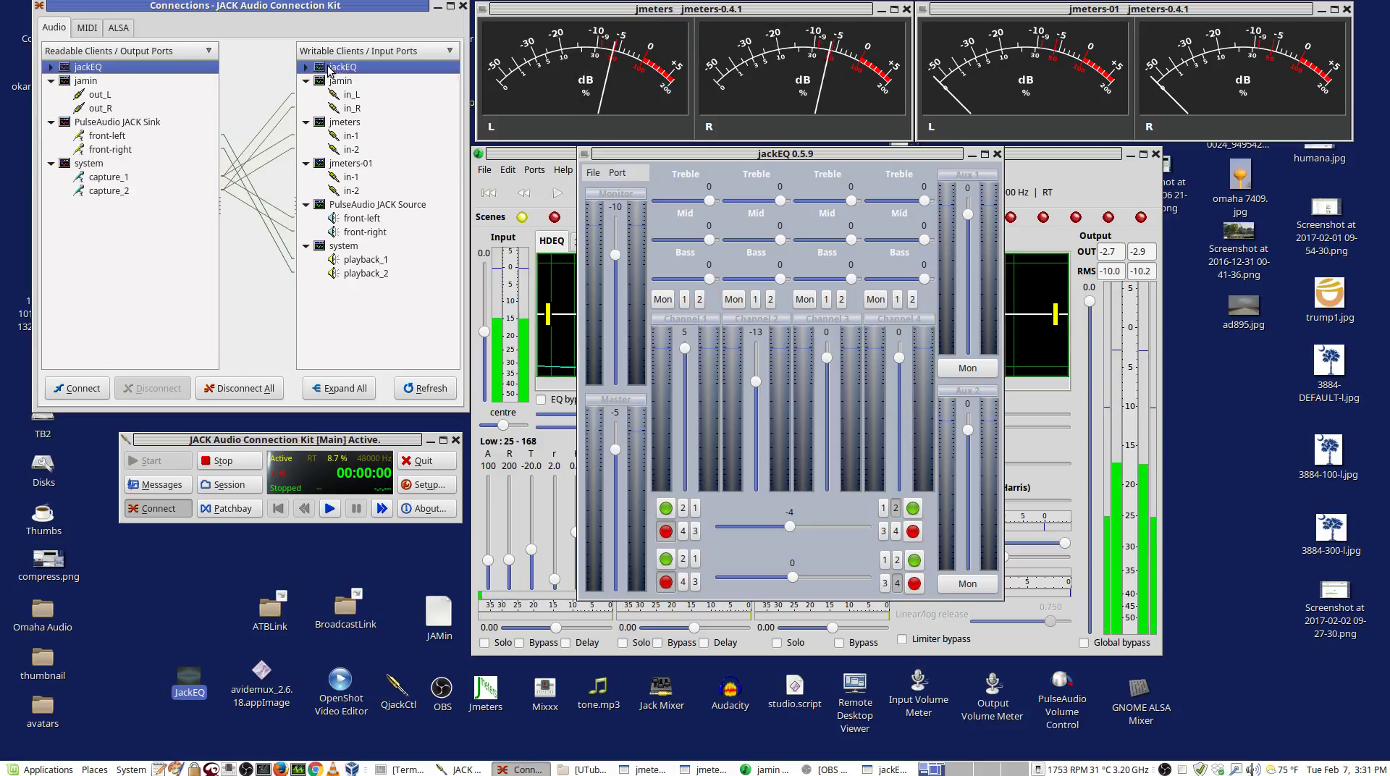
pyautogui.click(96, 165)
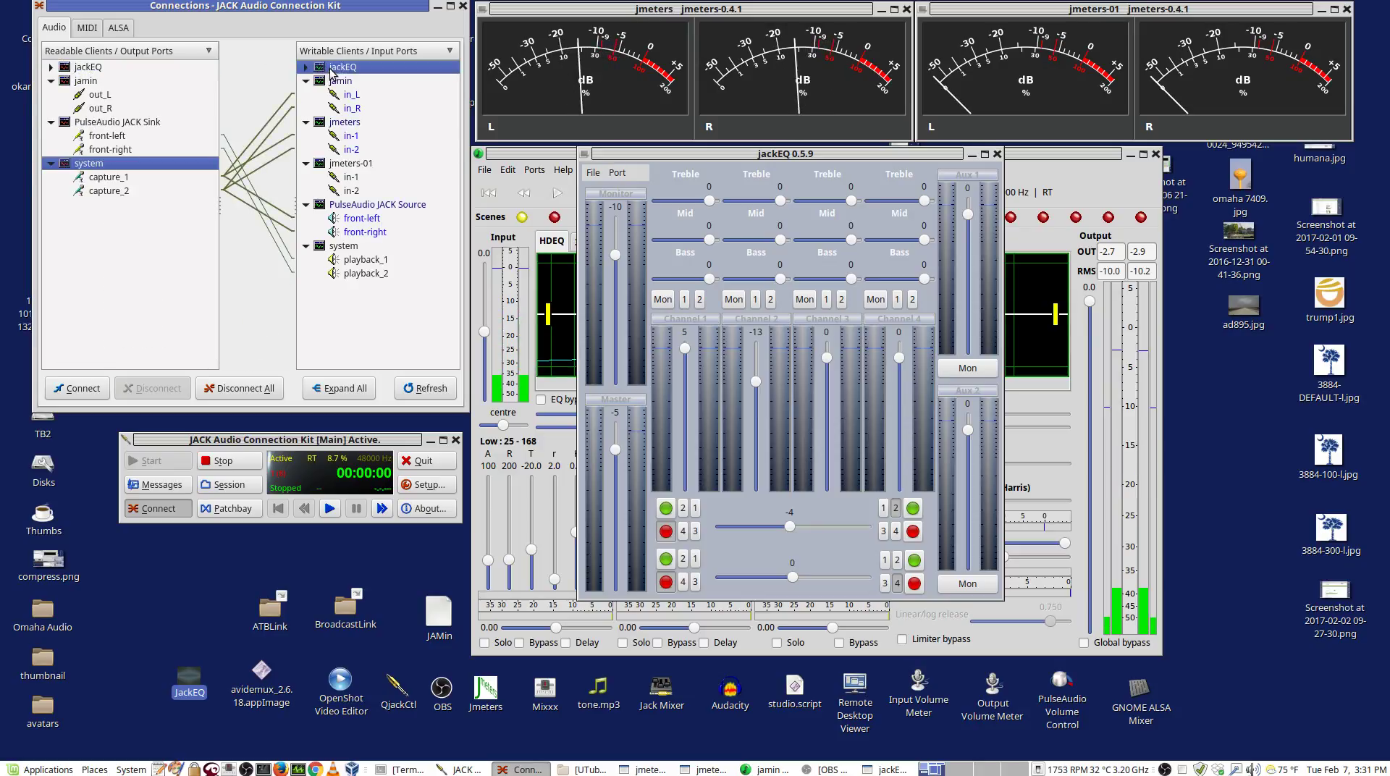
pyautogui.click(104, 391)
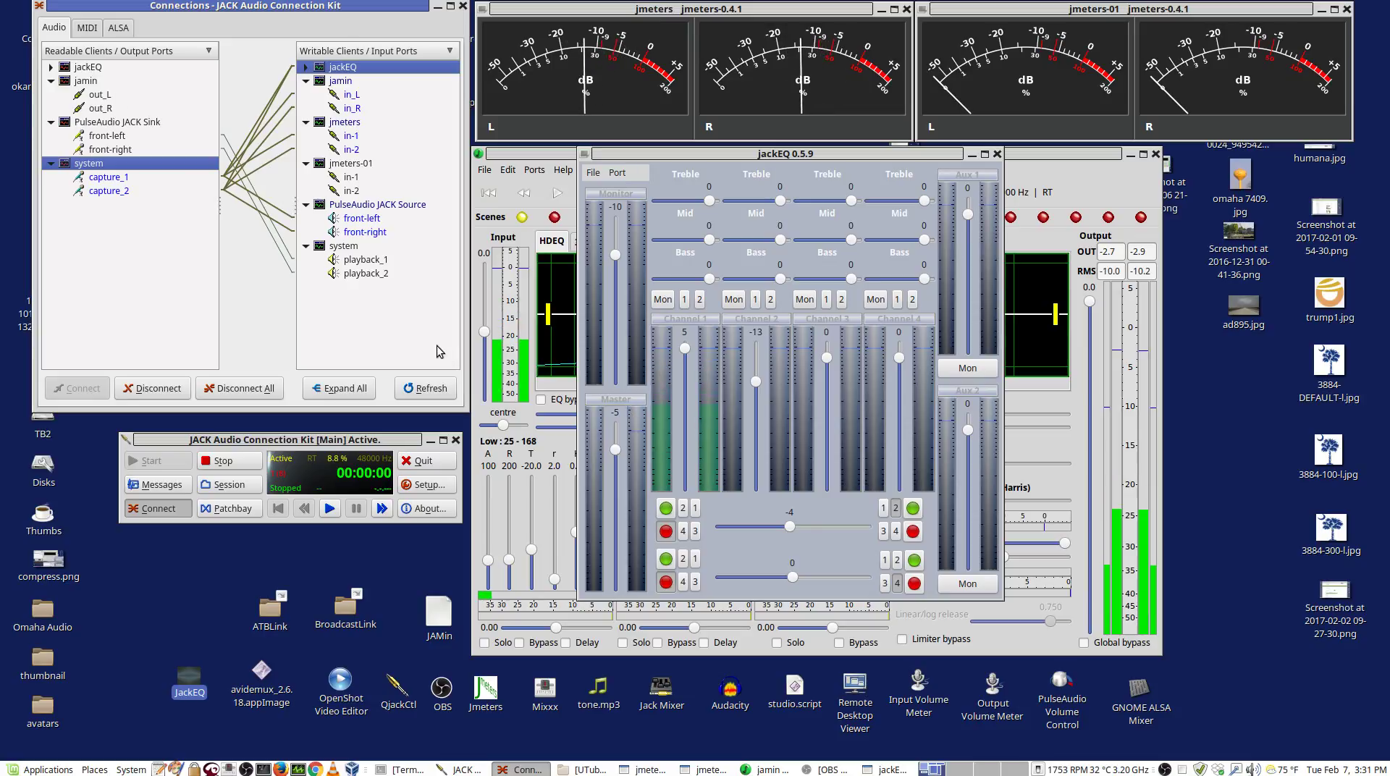
# Close JackEQ and shift the JAMin window slightly
pyautogui.click(997, 154)
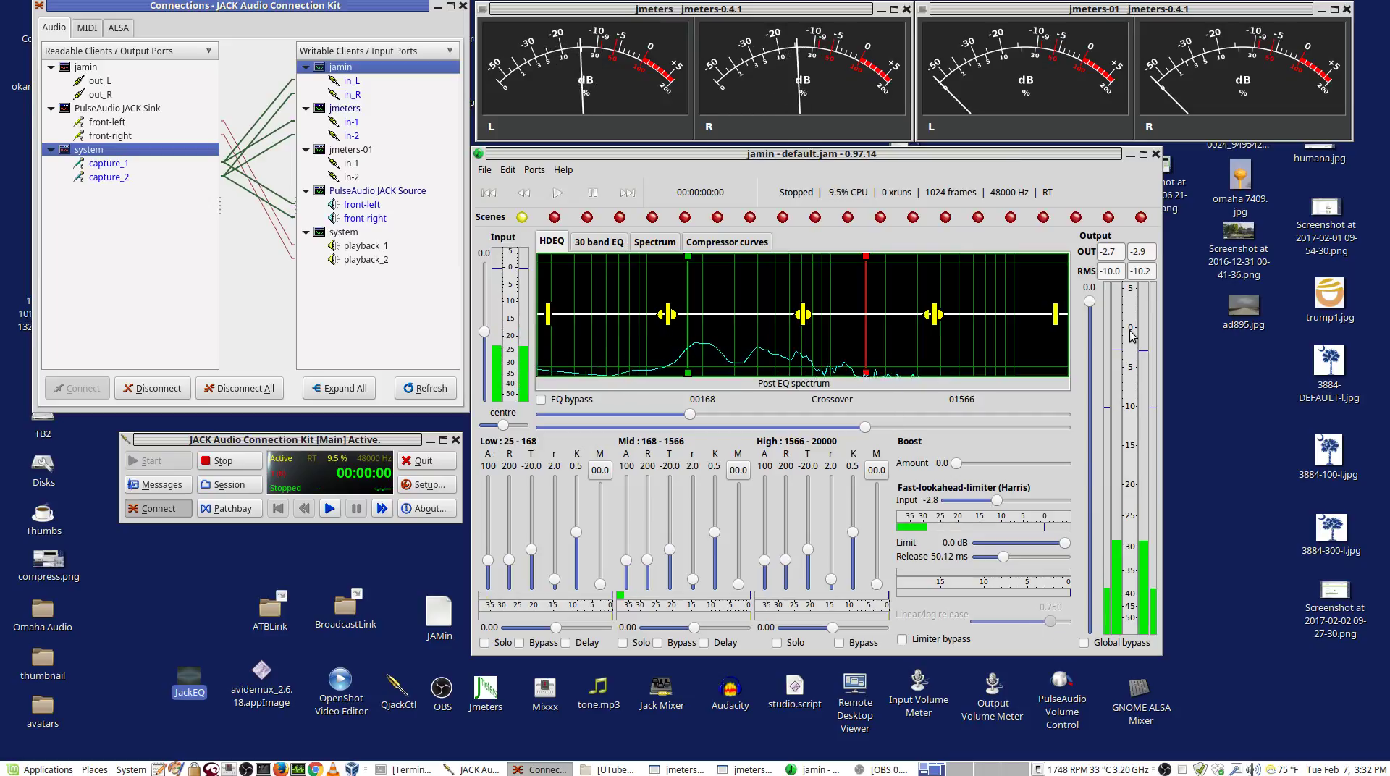
pyautogui.moveTo(1034, 160); pyautogui.dragTo(1040, 160)
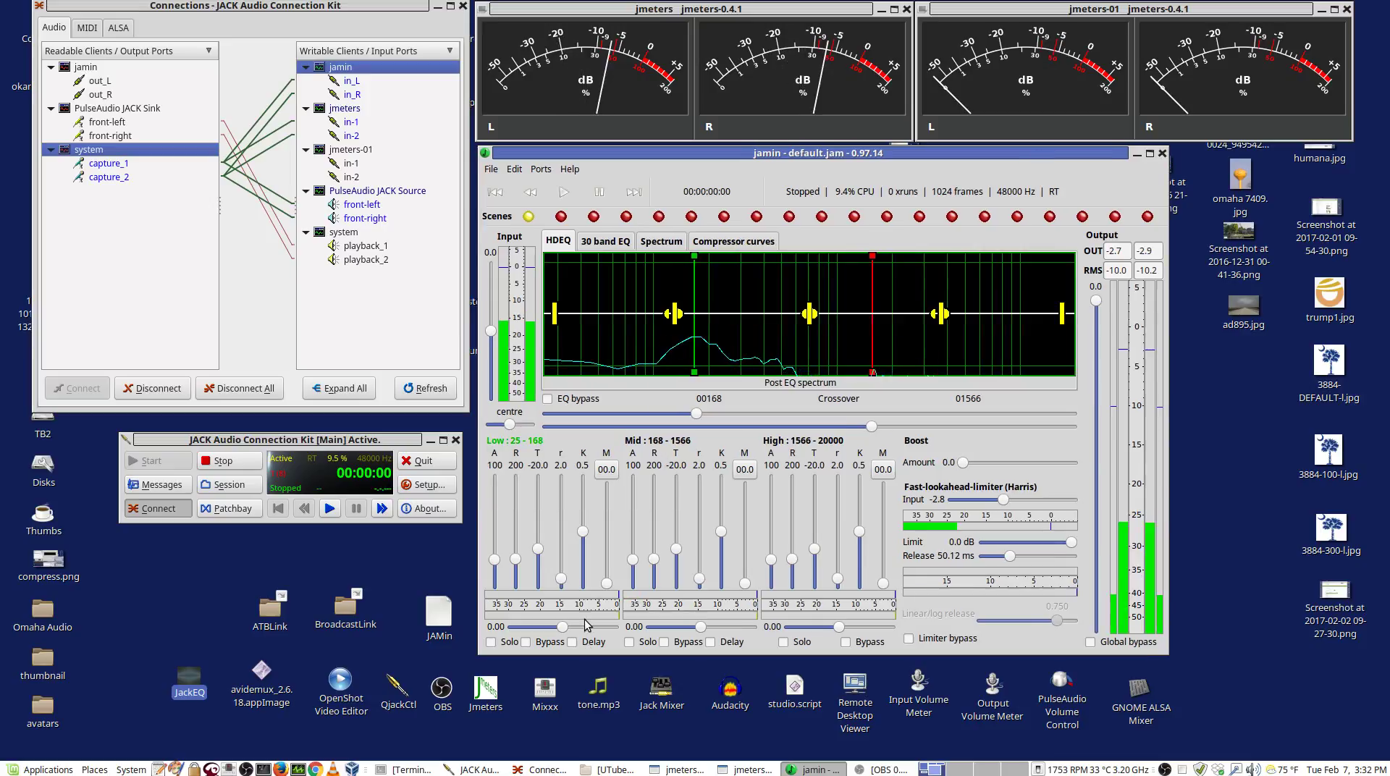
# Switch to the Terminal, add some blank prompt lines and display the contents of jack.script with cat
pyautogui.click(412, 769)
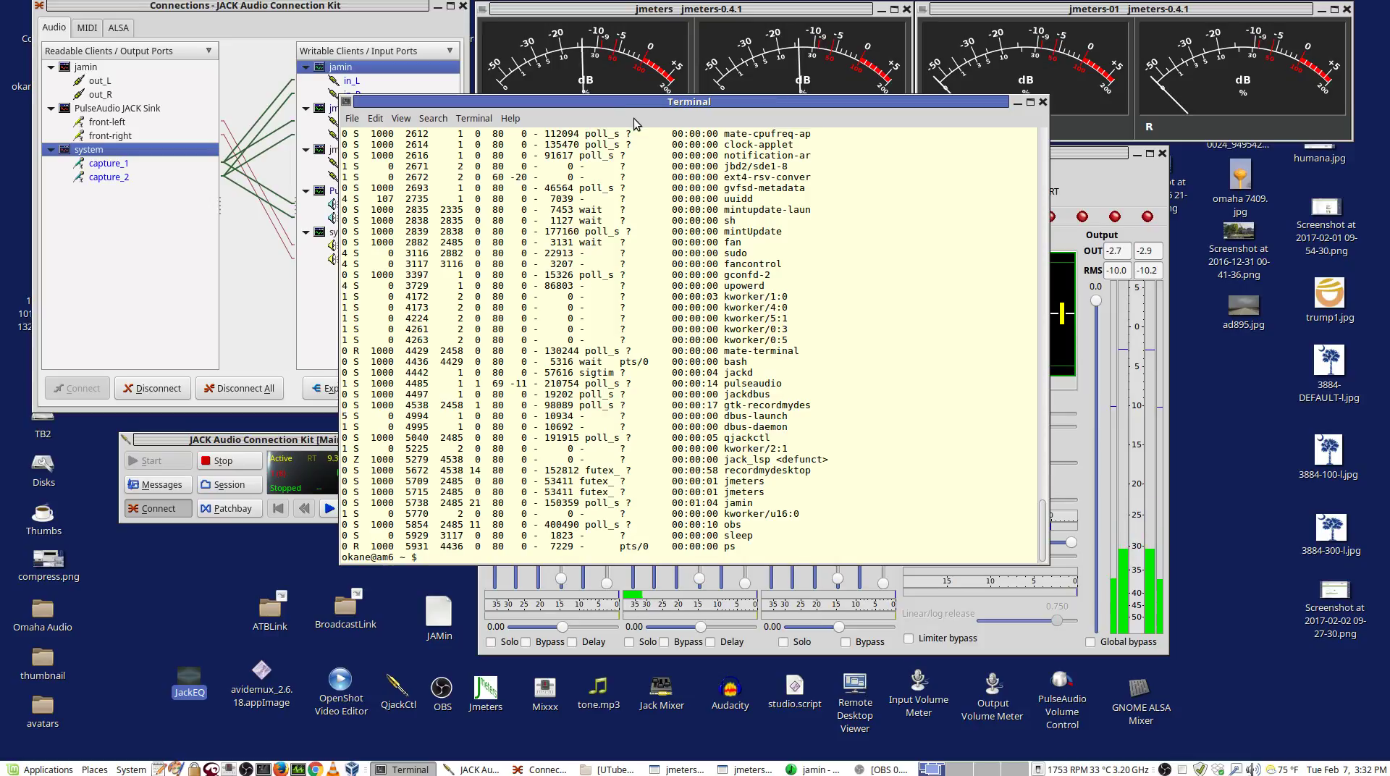
pyautogui.press('Return')
pyautogui.press('Return')
pyautogui.press('Return')
pyautogui.press('Return')
pyautogui.press('Return')
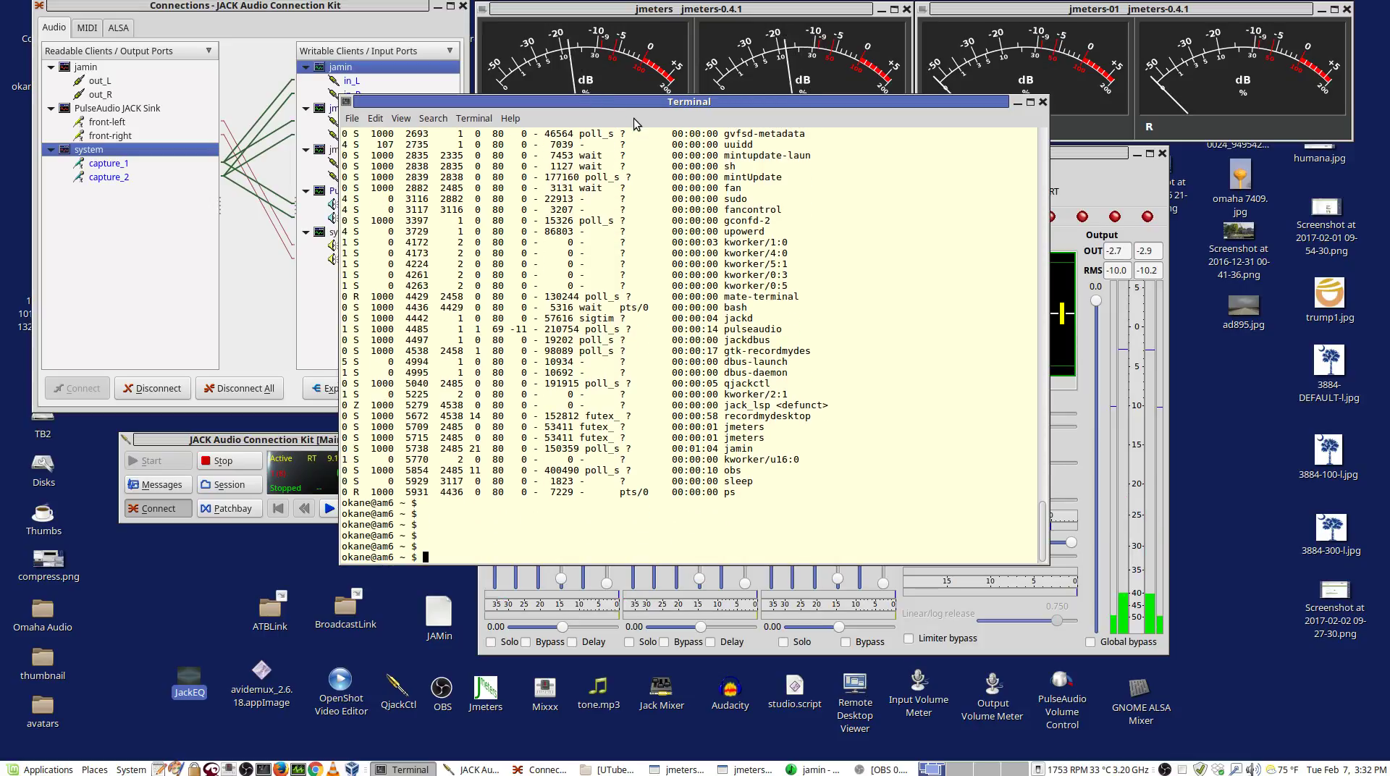
pyautogui.write('cat ')
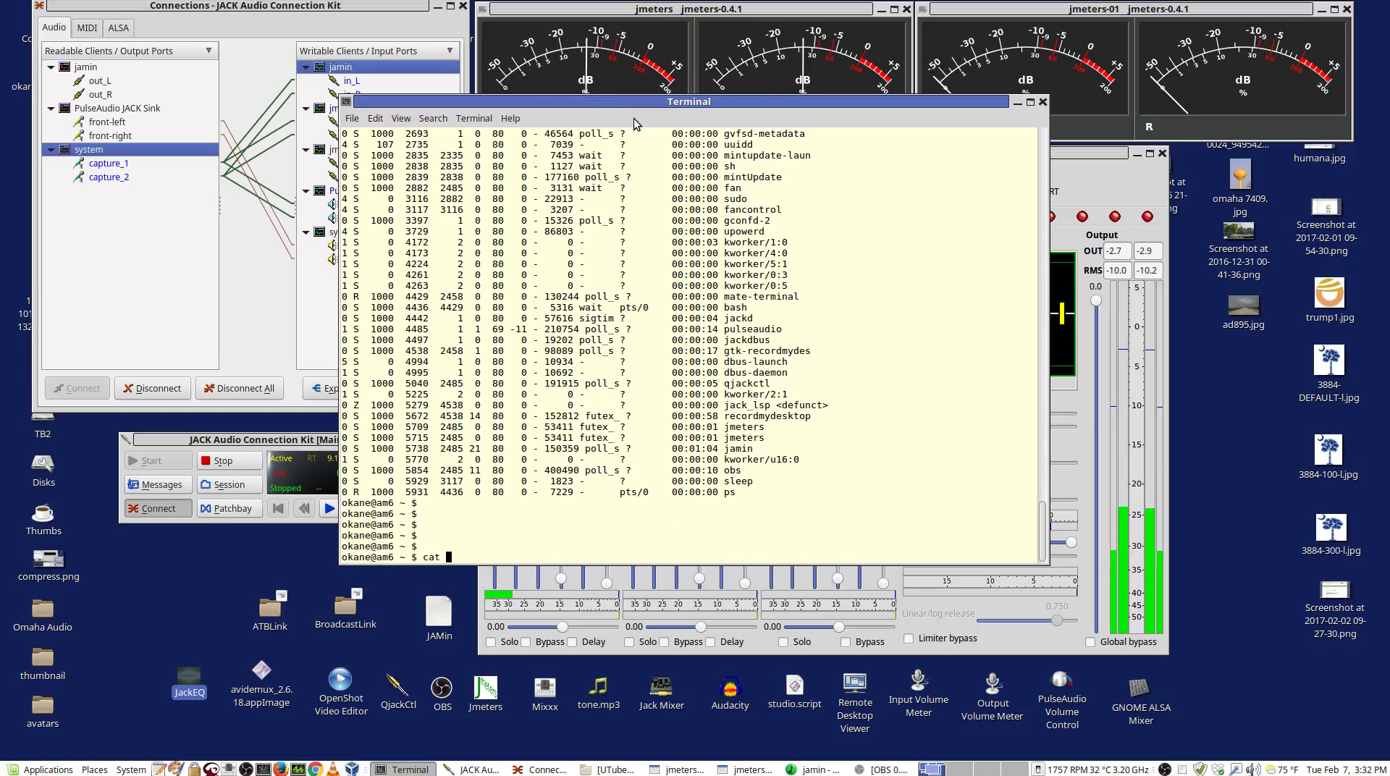
pyautogui.write('jack.script')
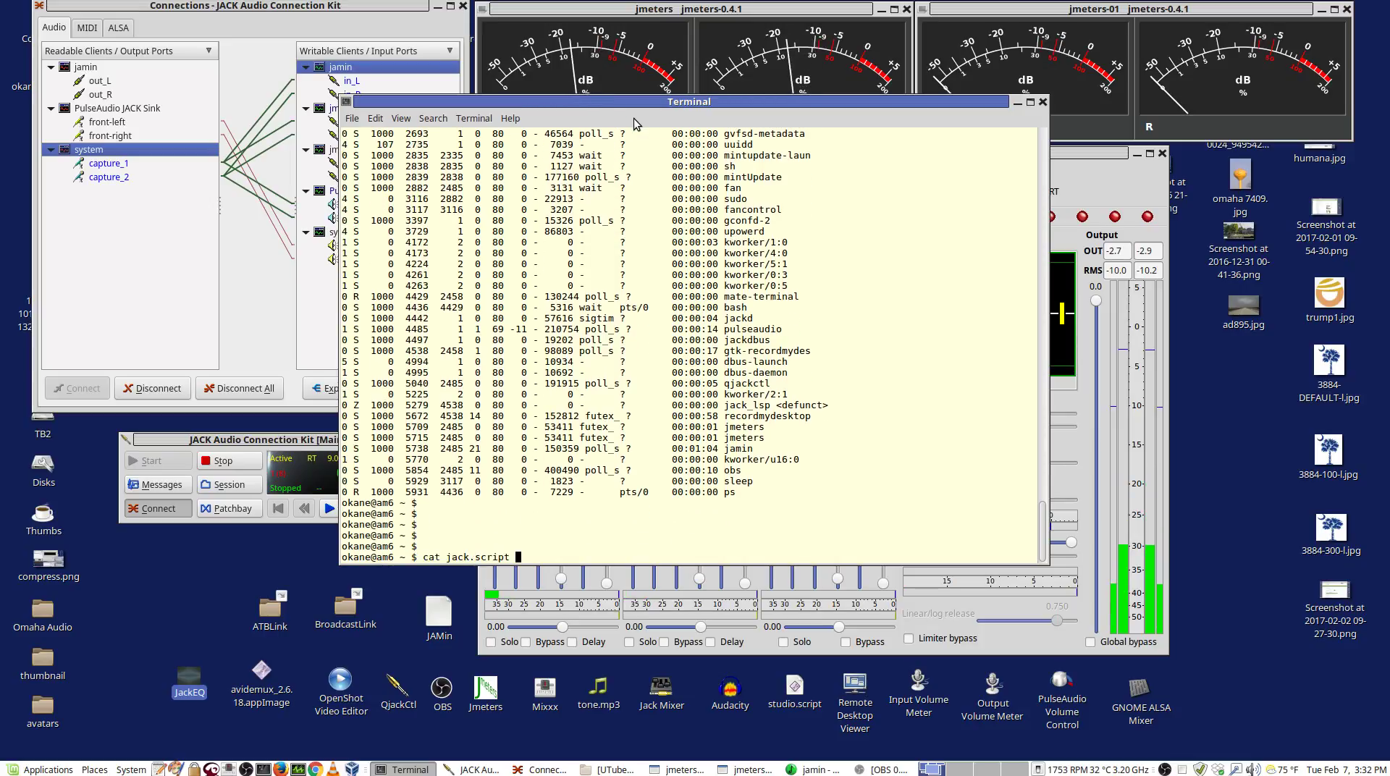
pyautogui.press('Return')
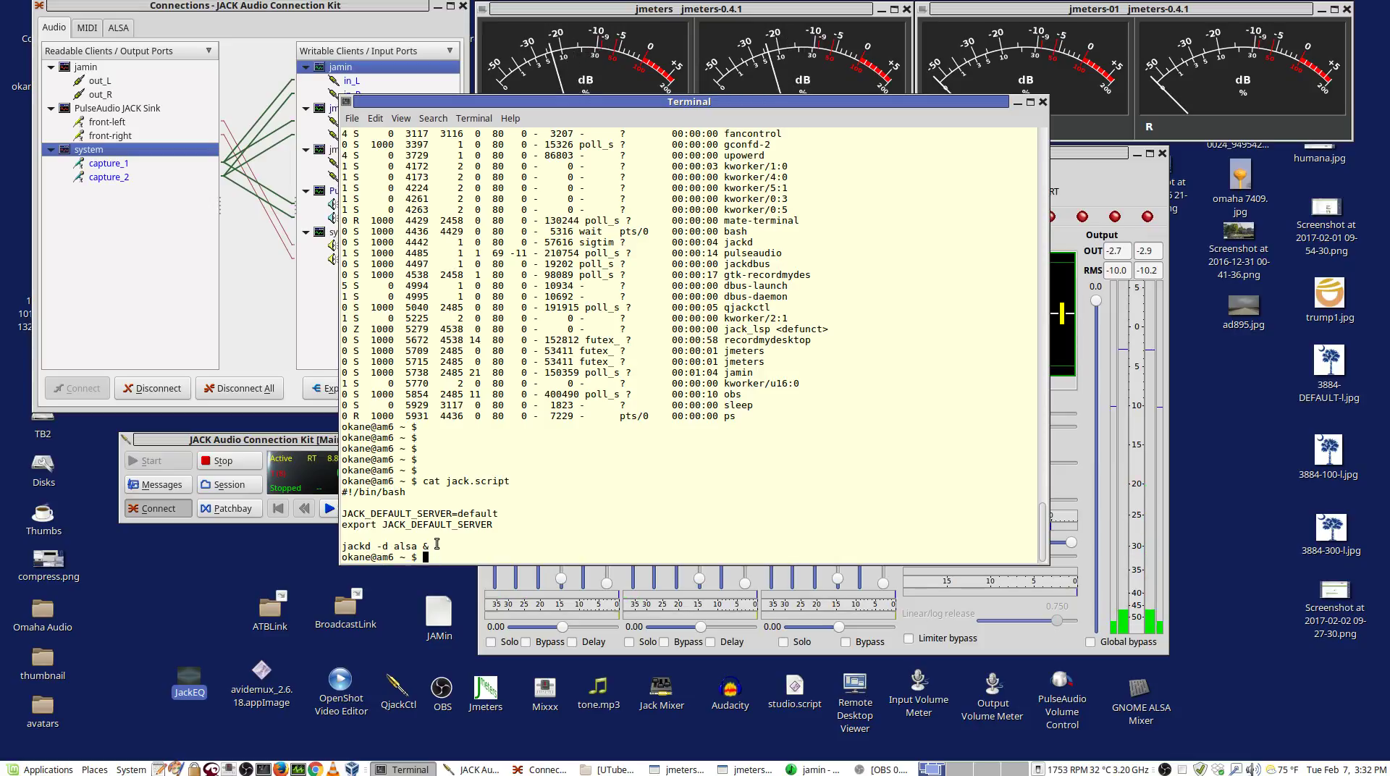
# List all running processes with ps -ale, highlight the jackd entry and add blank prompt lines
pyautogui.write('ps 0-')
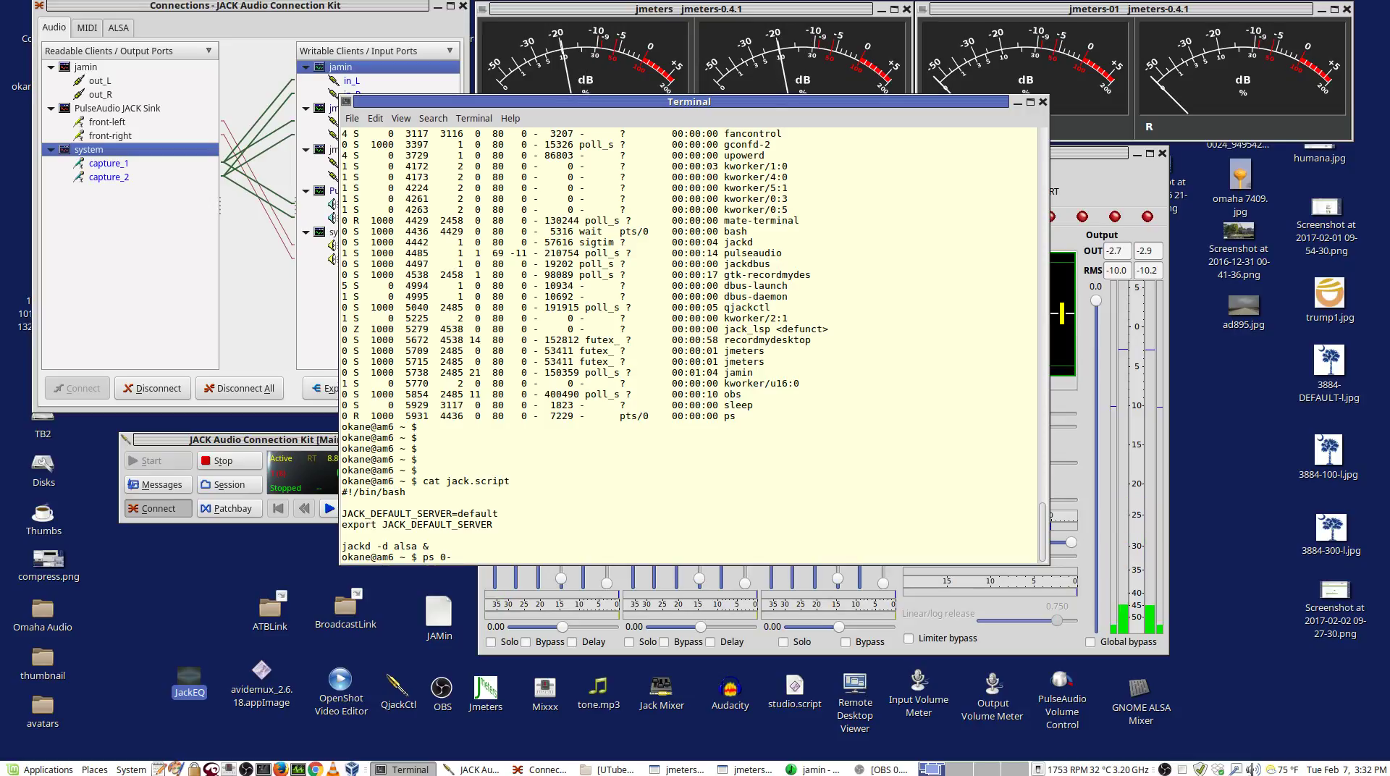
pyautogui.write('el')
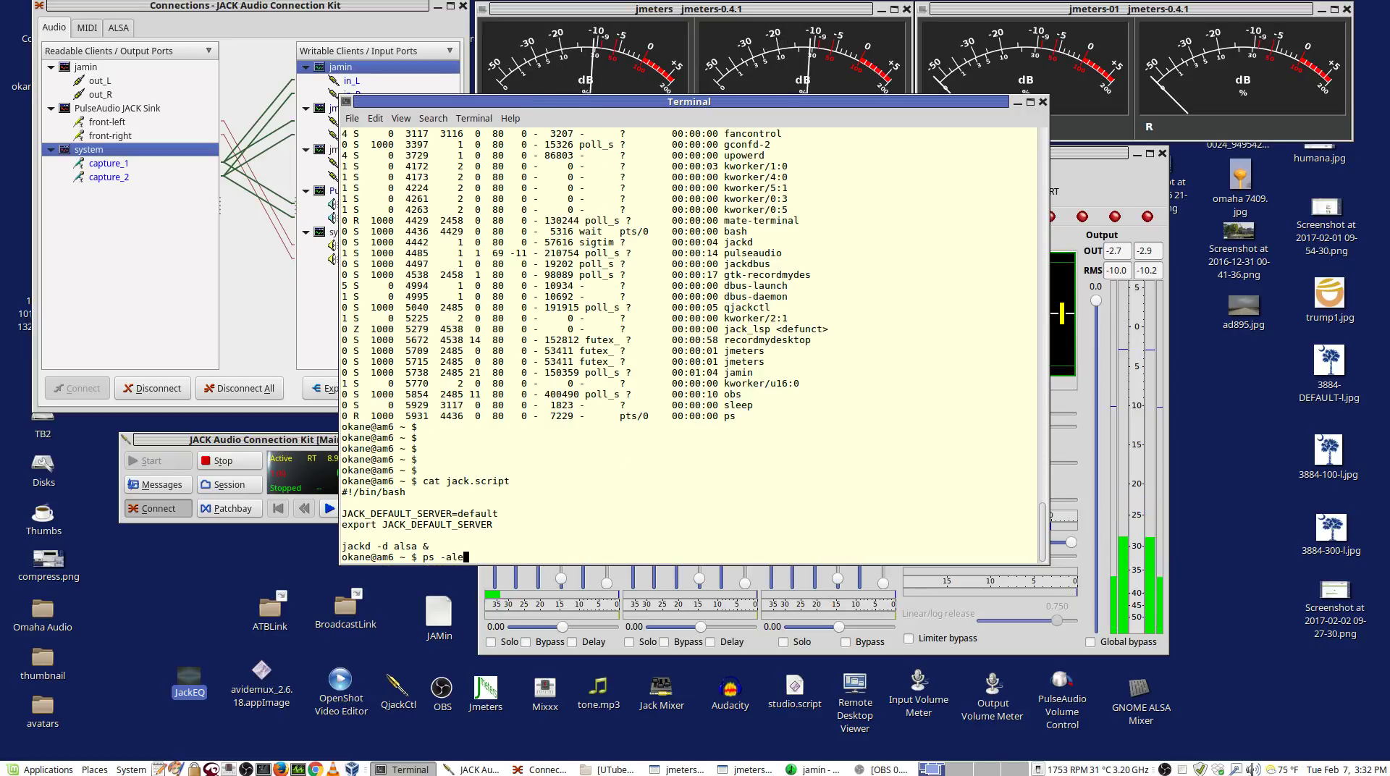
pyautogui.press('Return')
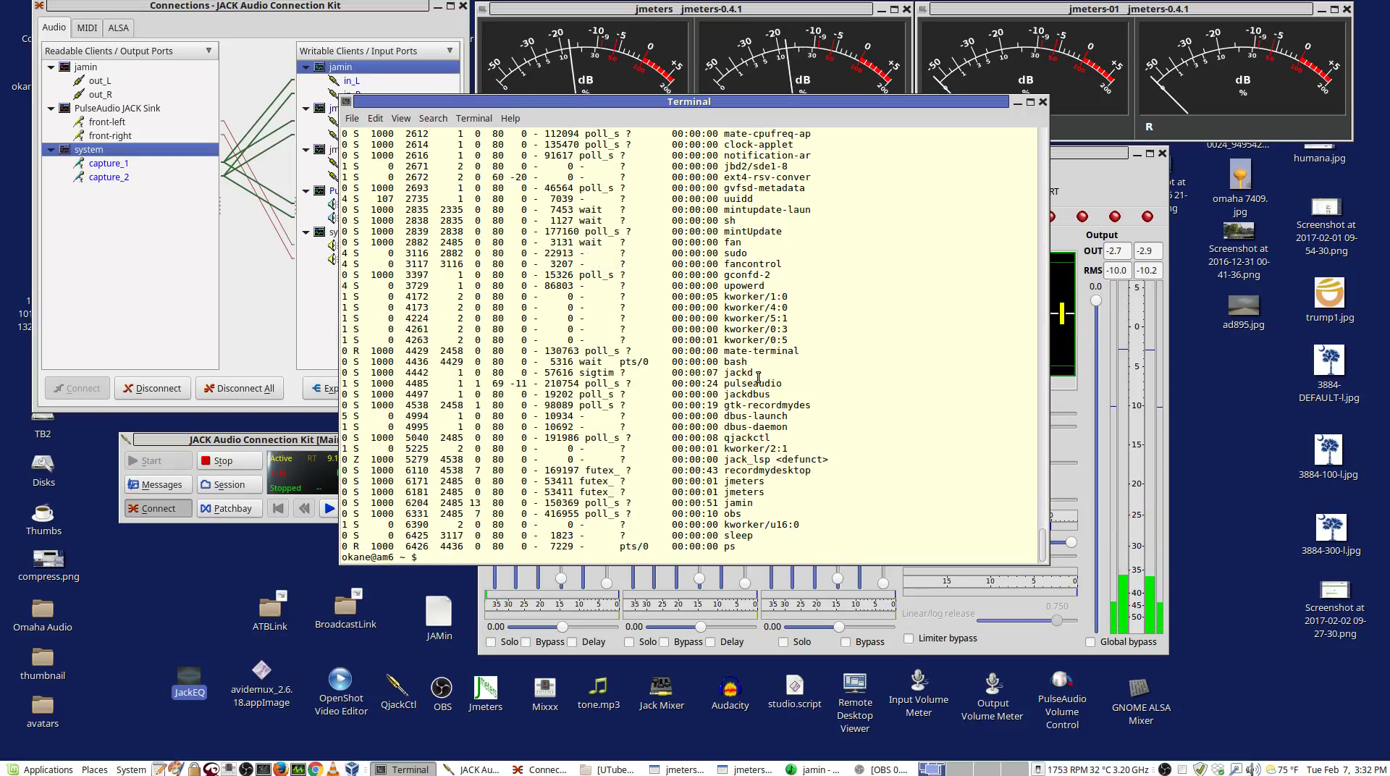
pyautogui.moveTo(754, 374); pyautogui.dragTo(712, 379)
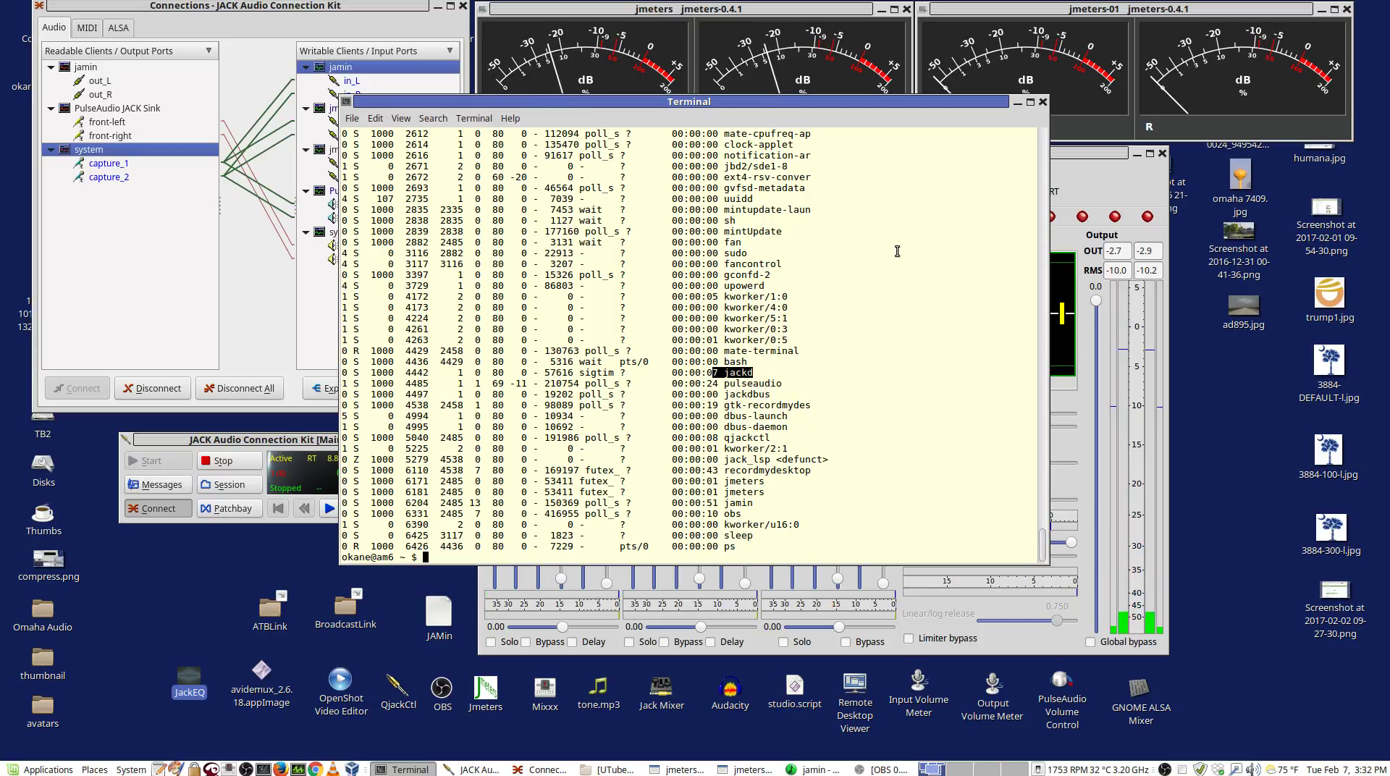
pyautogui.press('Return')
pyautogui.press('Return')
pyautogui.press('Return')
pyautogui.press('Return')
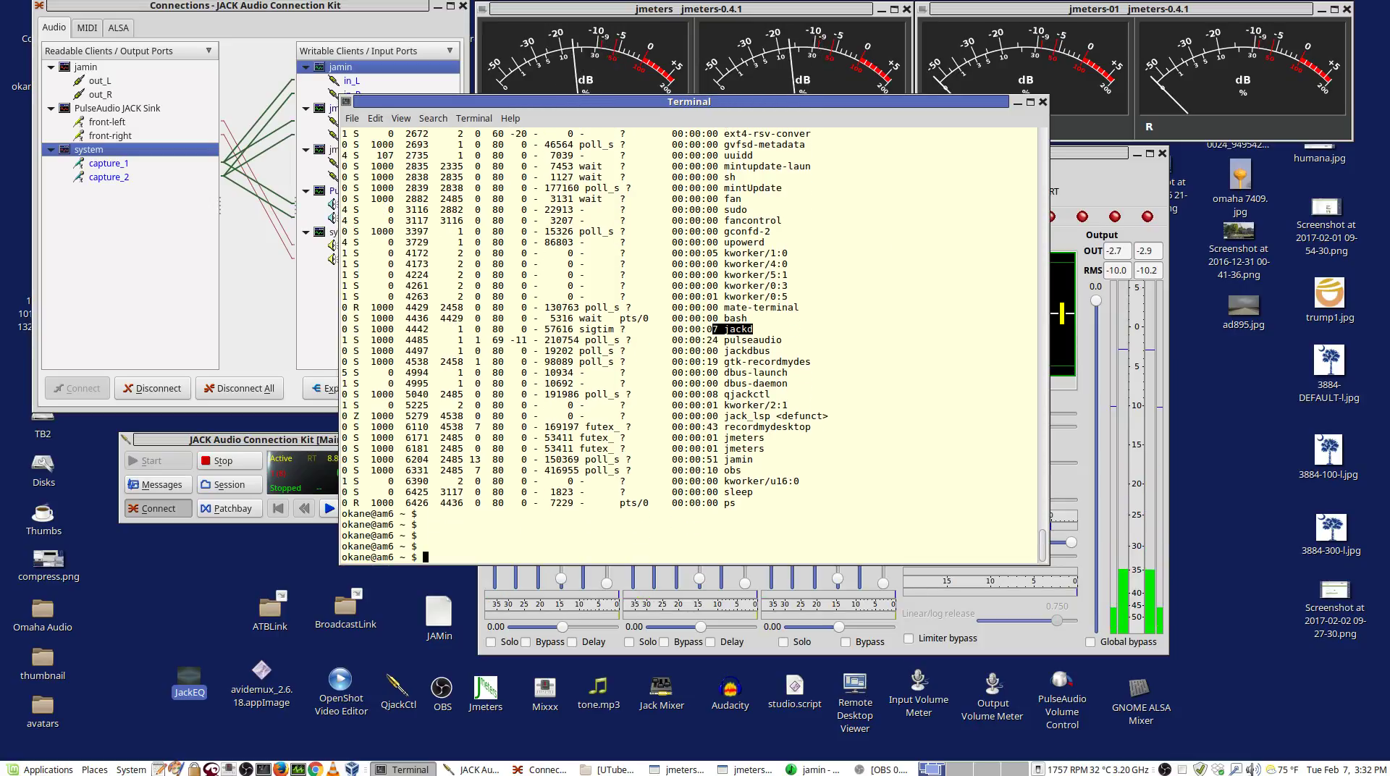
# Change to the /etc/pulse directory and list its files
pyautogui.write('cd /e')
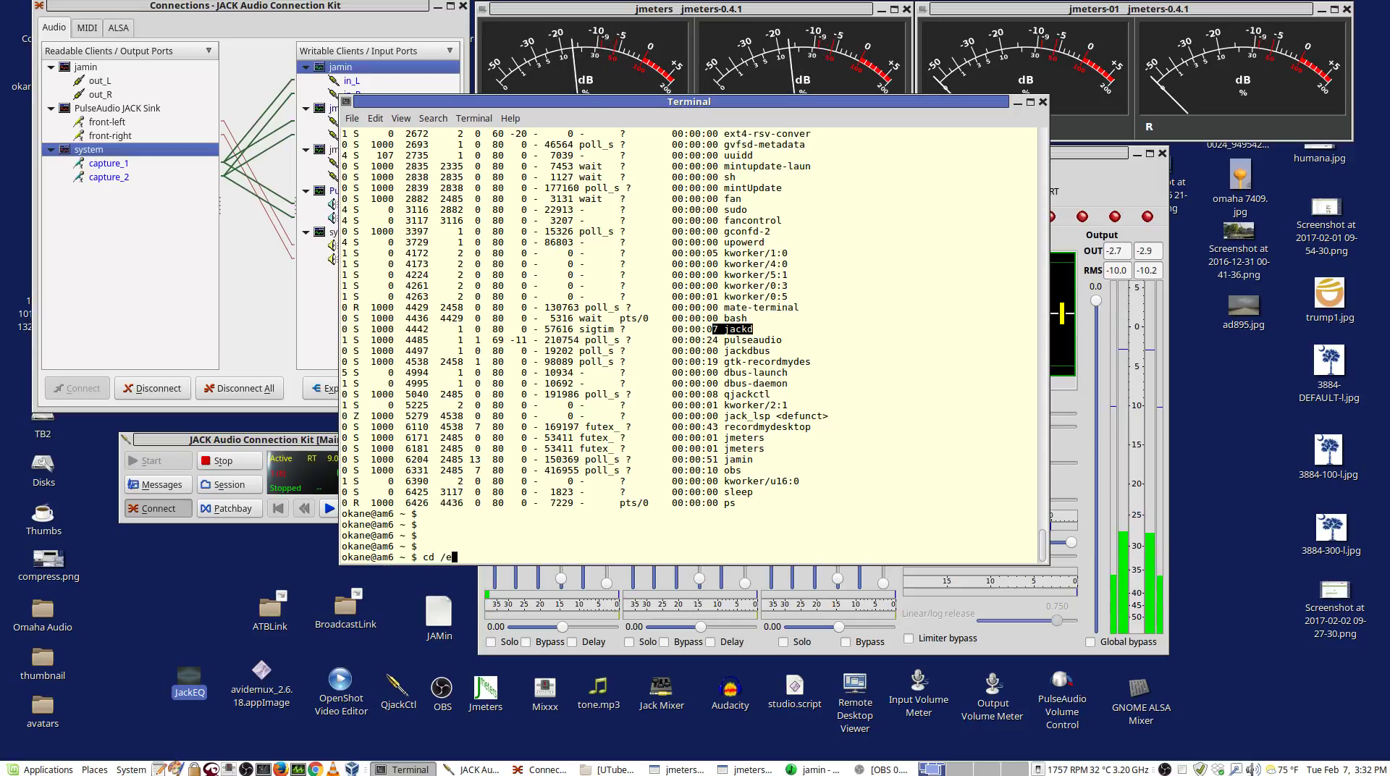
pyautogui.write('tc')
pyautogui.press('Return')
pyautogui.write('cd pu')
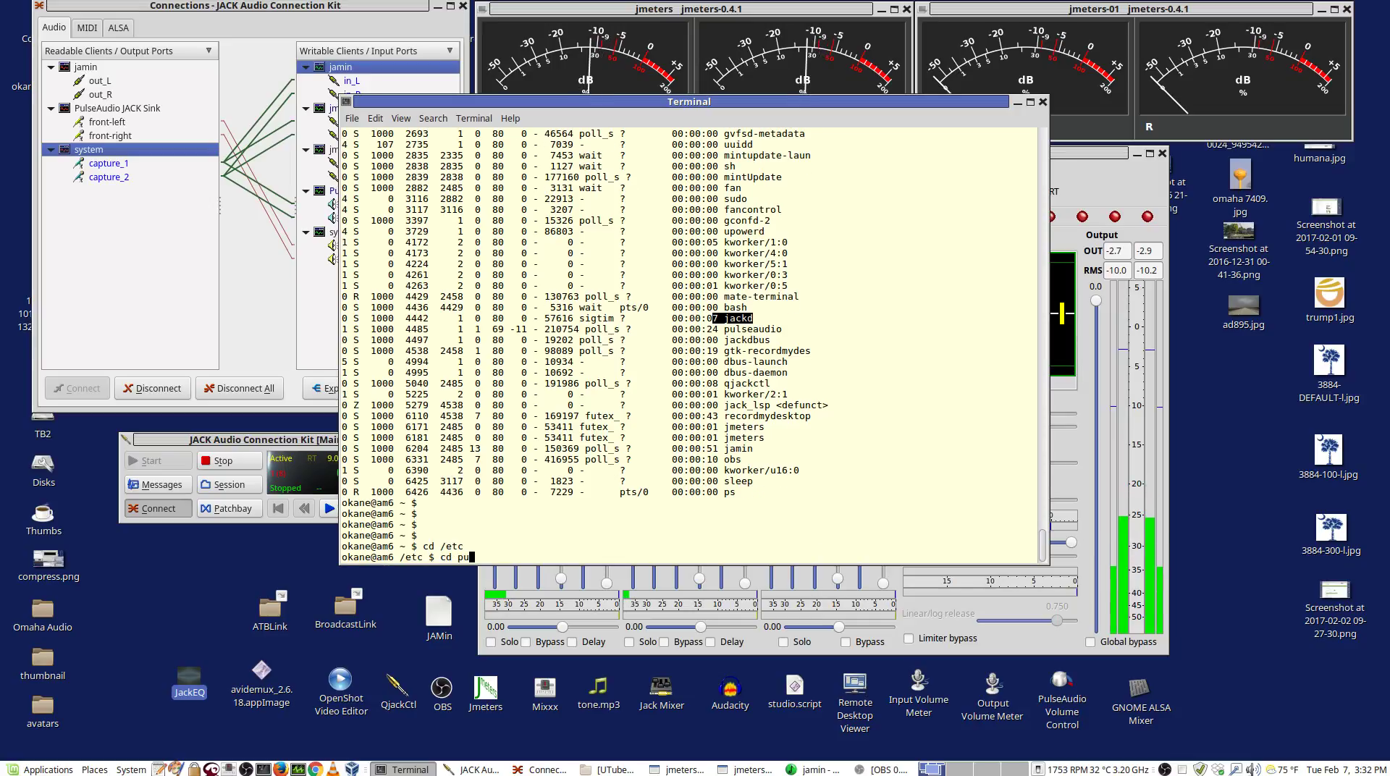
pyautogui.write('lse')
pyautogui.press('Return')
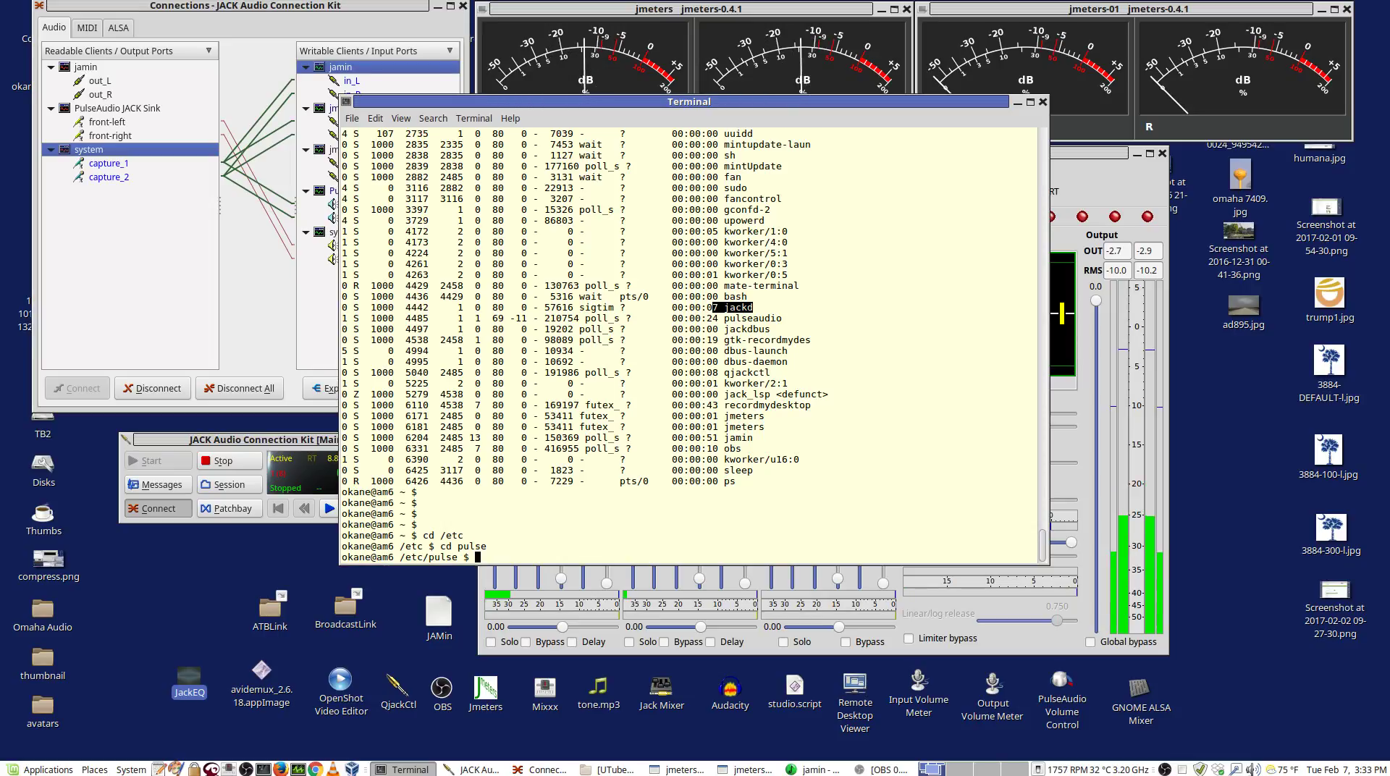
pyautogui.write('l')
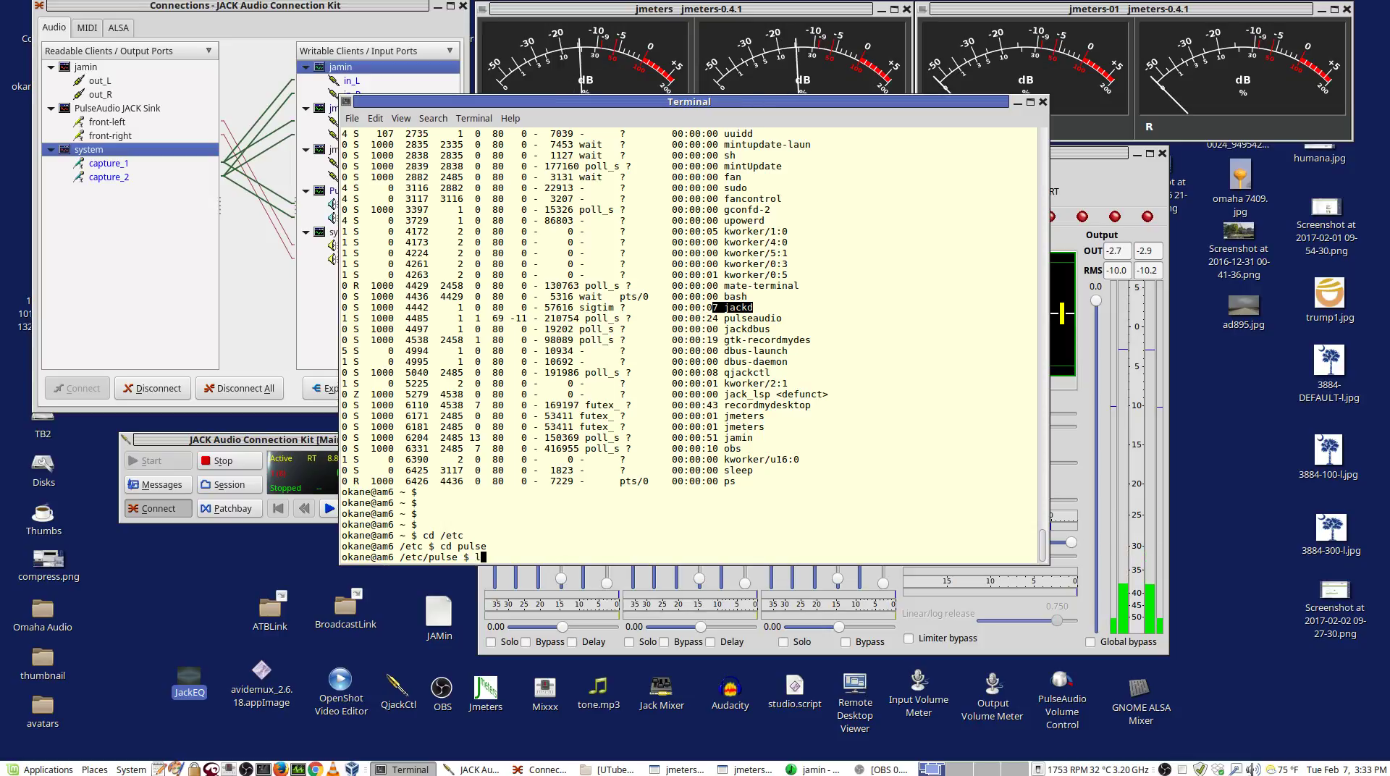
pyautogui.write('s')
pyautogui.press('Return')
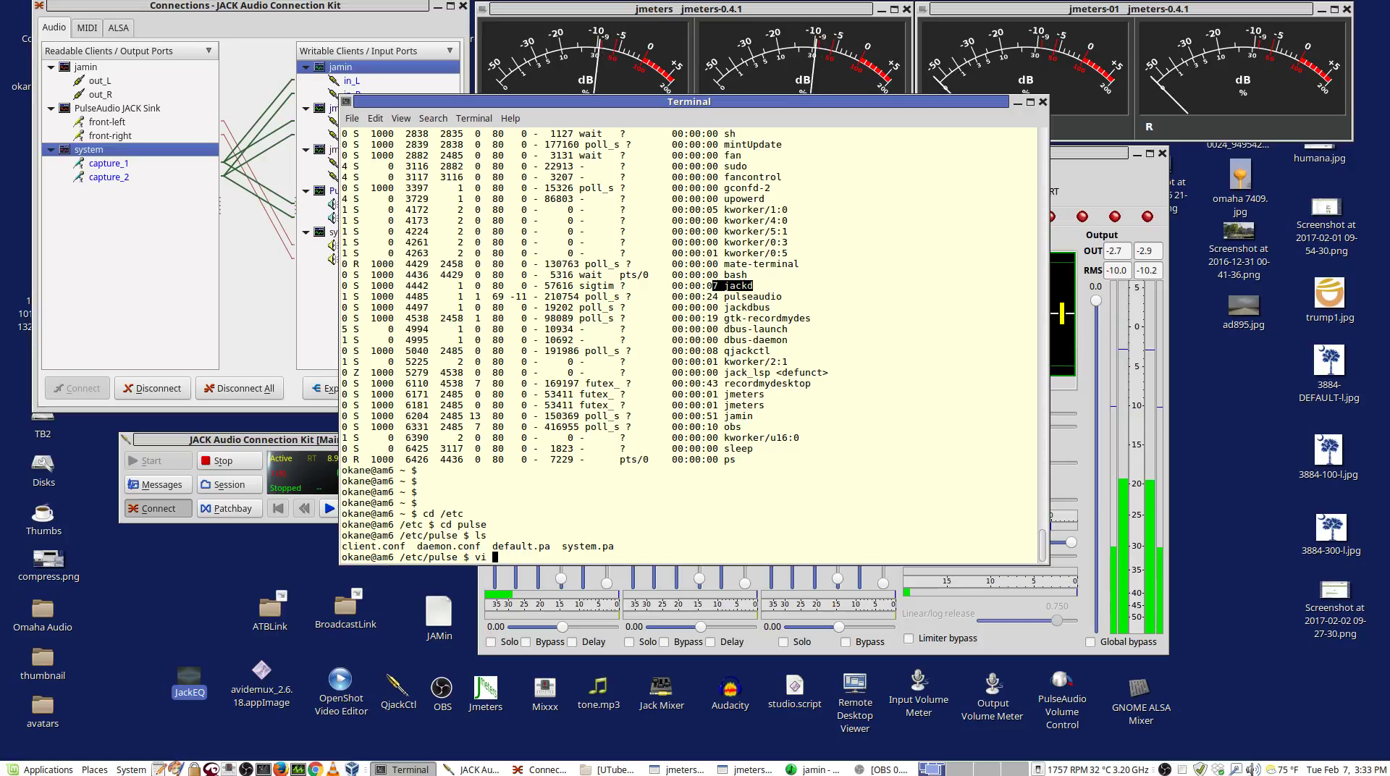
# Open system.pa in vi and highlight the final module-jack-sink and module-jack-source load lines
pyautogui.write('vi system.pa')
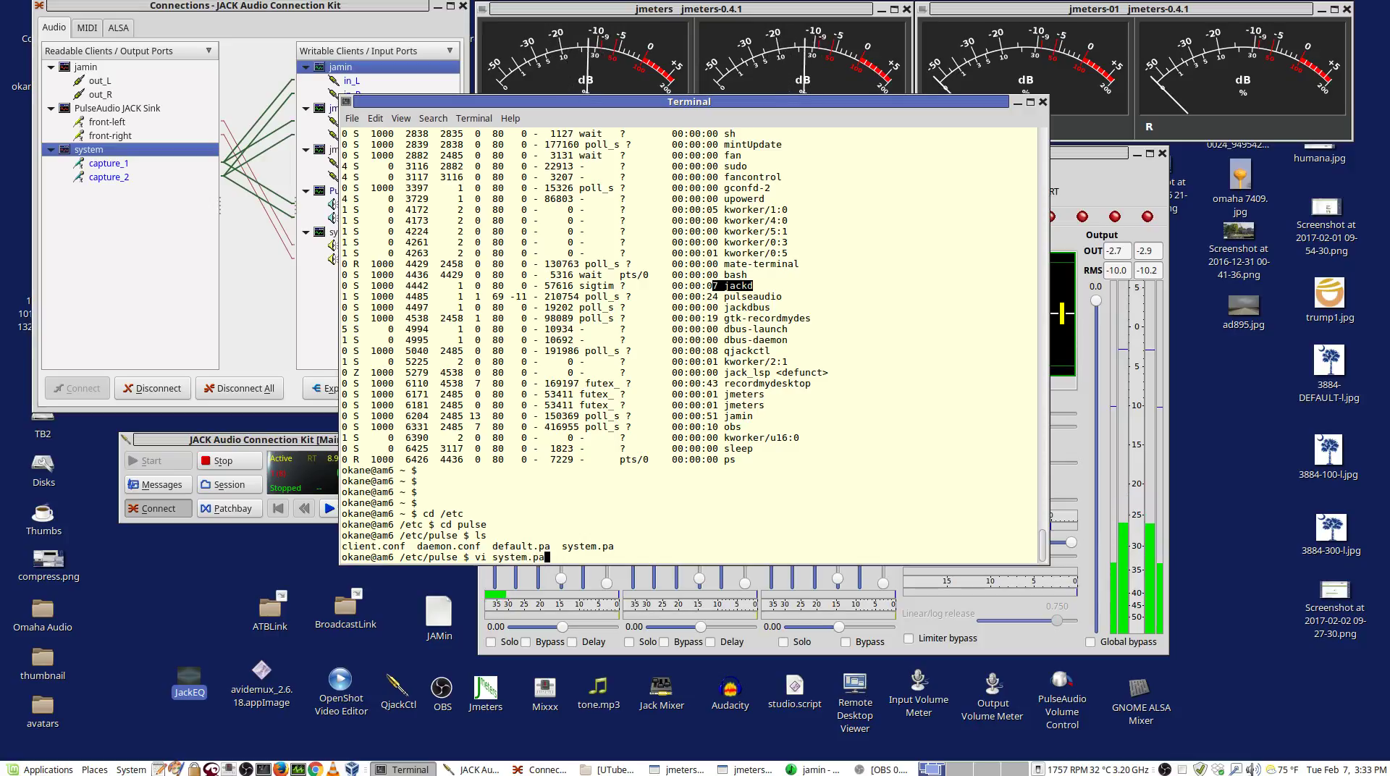
pyautogui.press('Return')
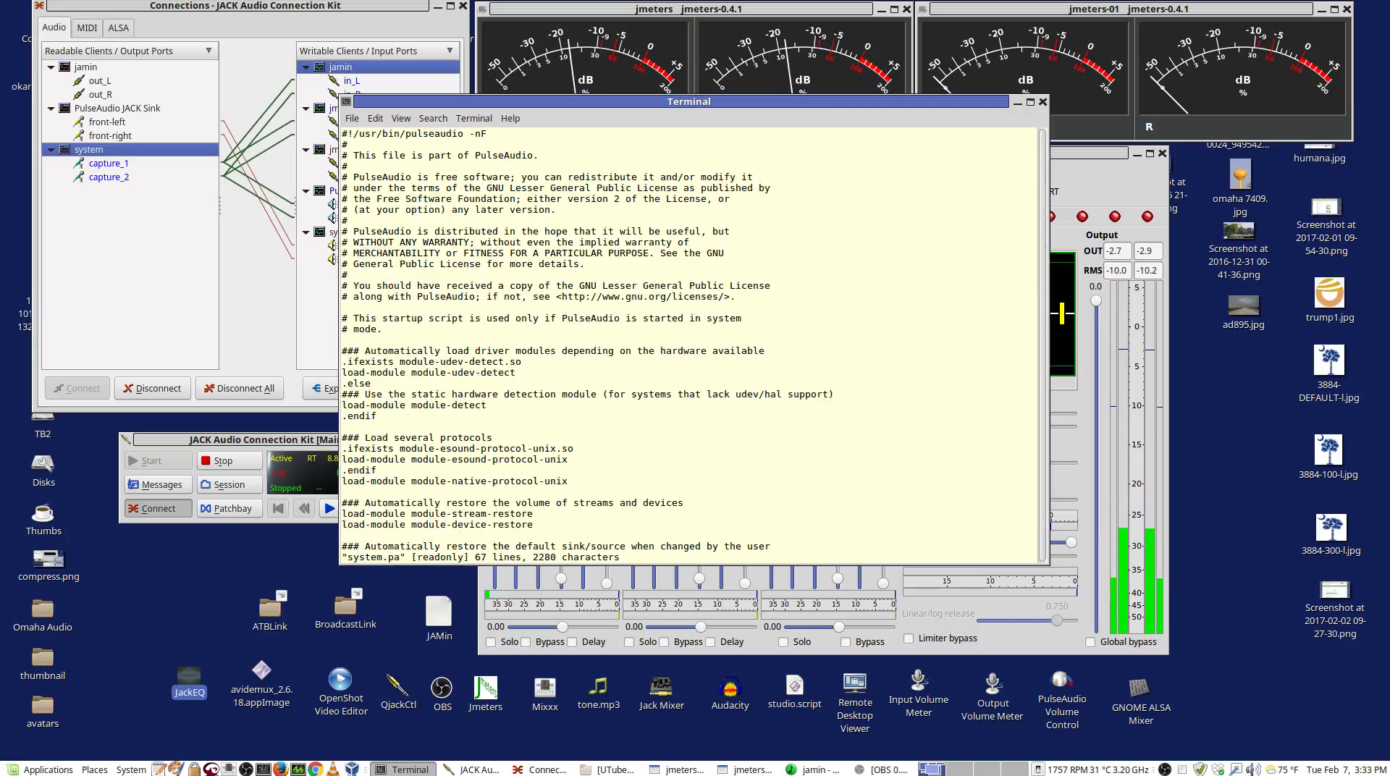
pyautogui.hotkey('shift', 'g')
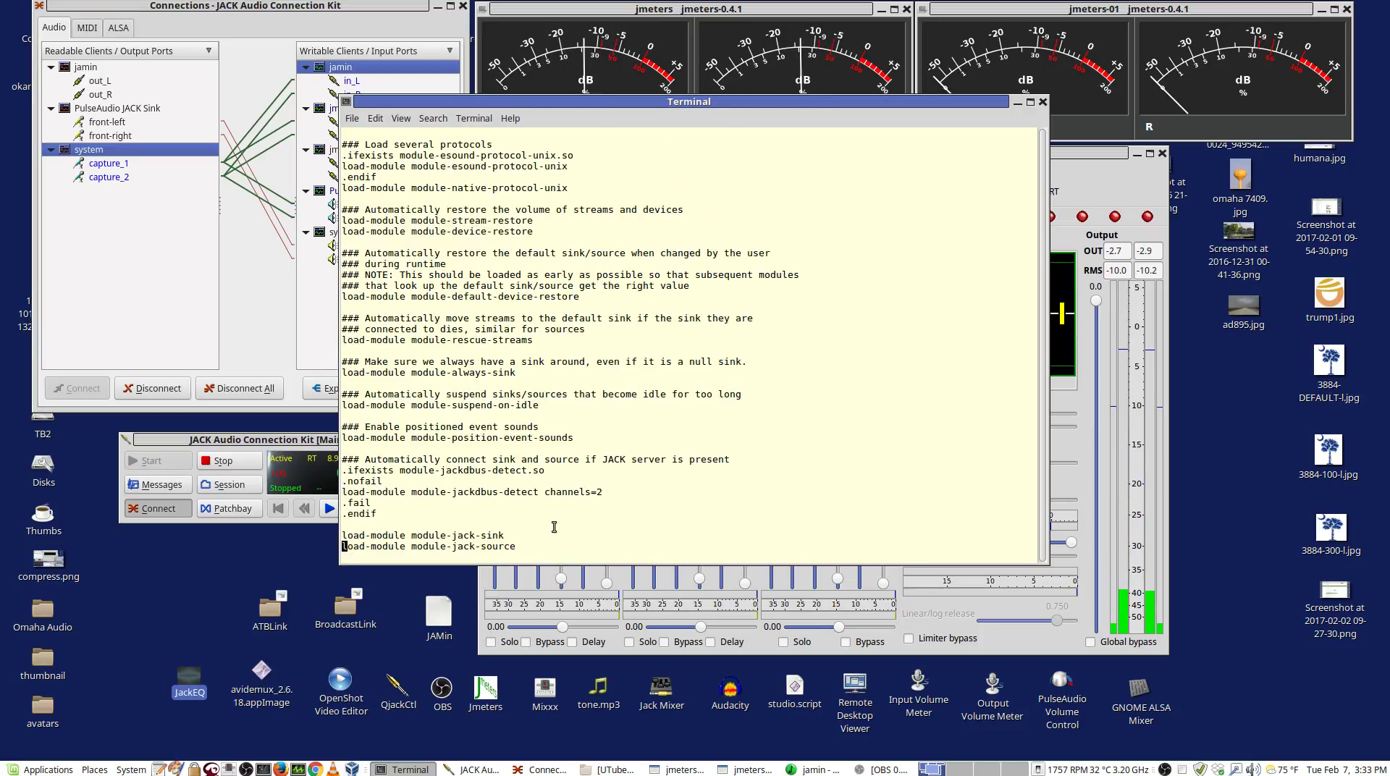
pyautogui.hotkey('shift', 'v')
pyautogui.press('k')
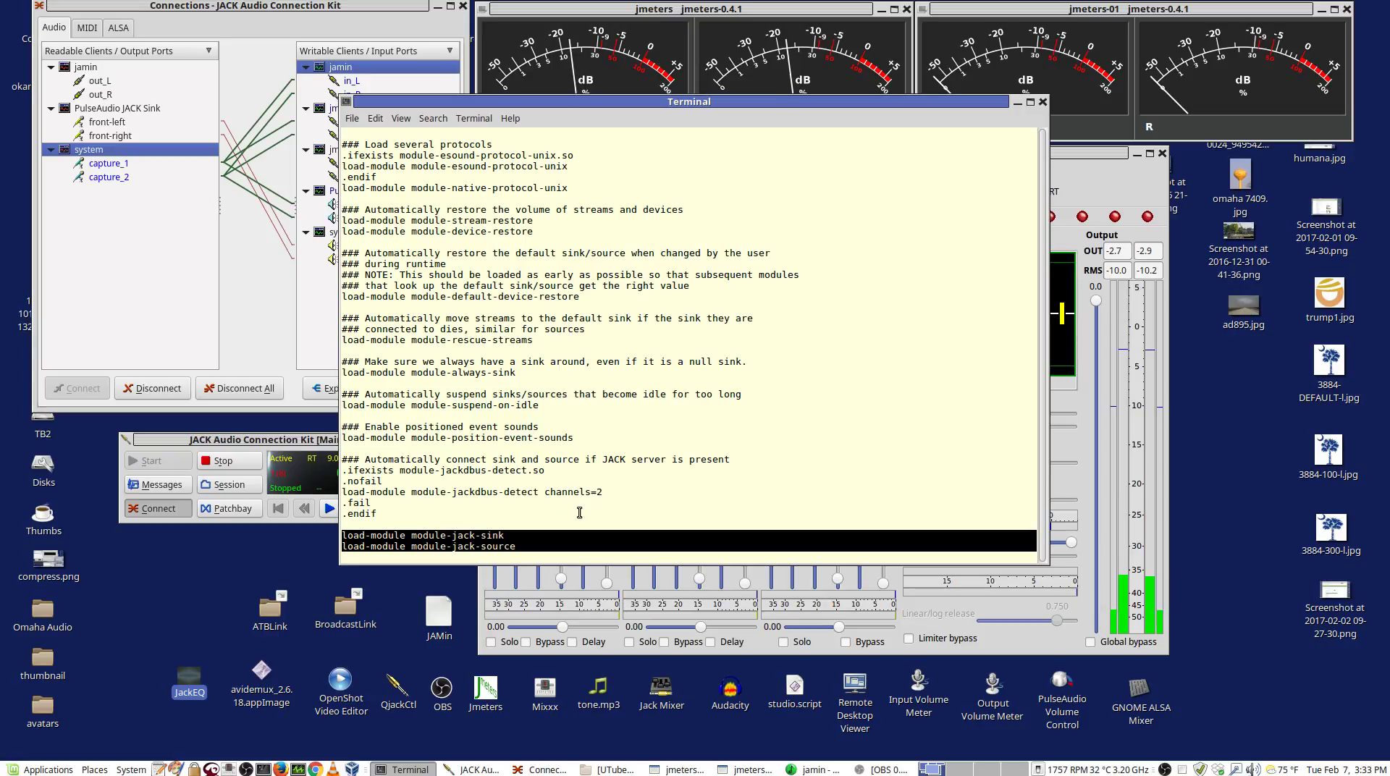
pyautogui.press('Escape')
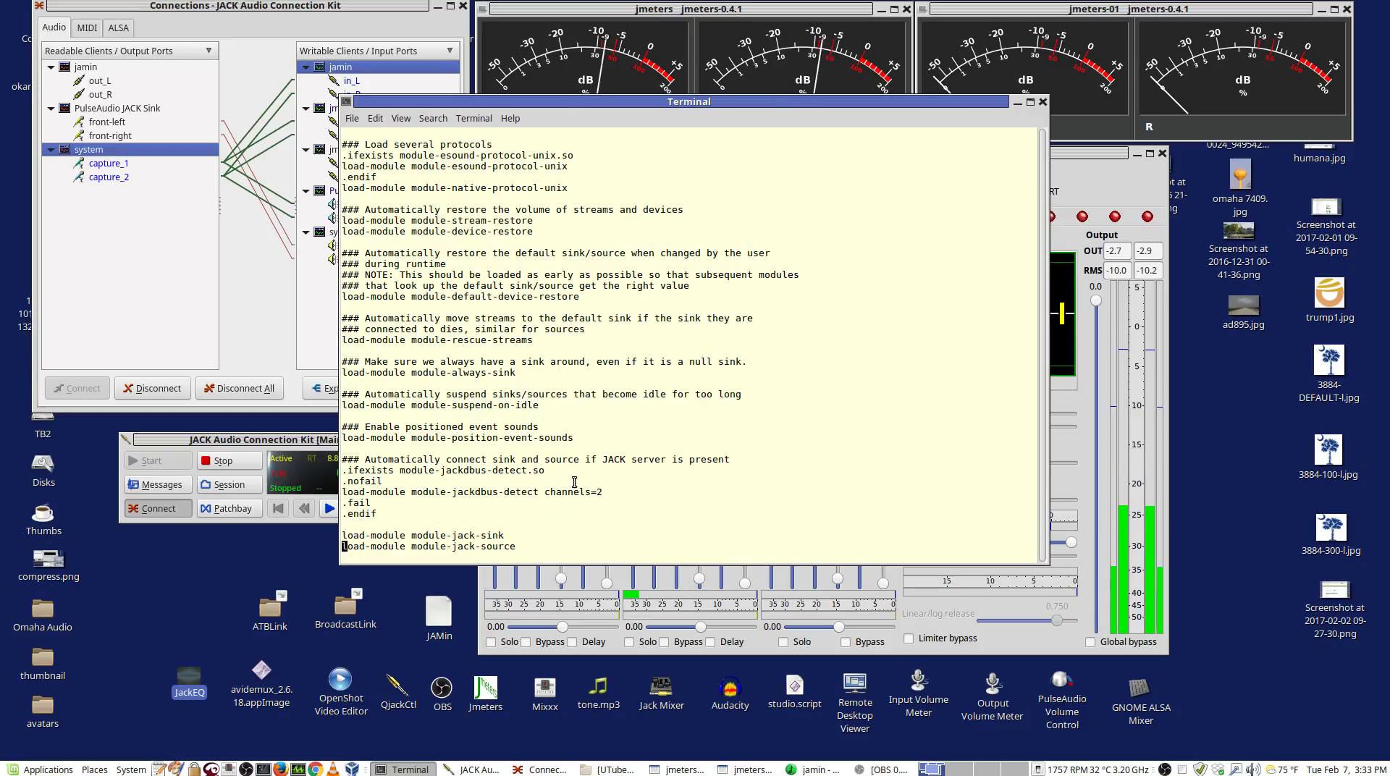
# Highlight the block in system.pa that automatically connects sink and source for JACK, and quit vi without saving
pyautogui.hotkey('ctrl', 'g')
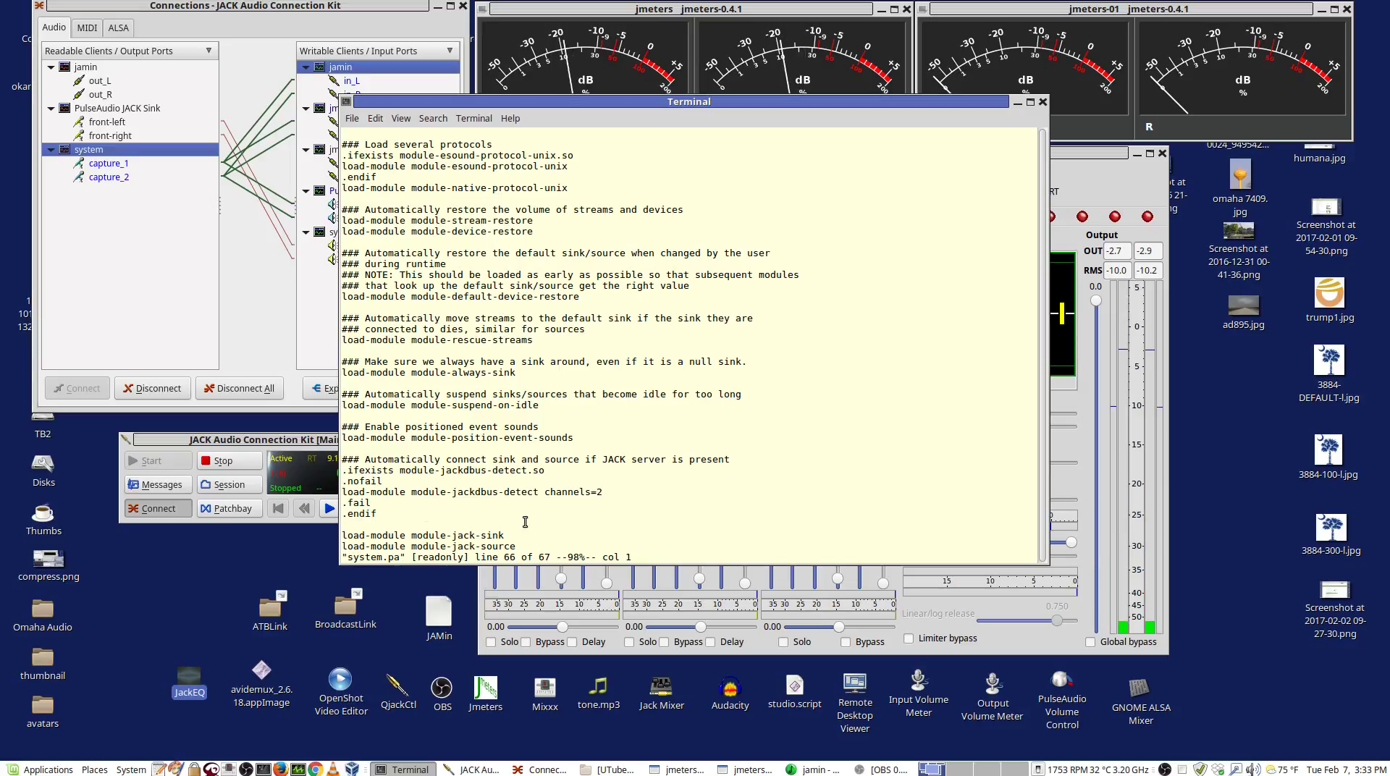
pyautogui.moveTo(525, 522); pyautogui.dragTo(320, 461)
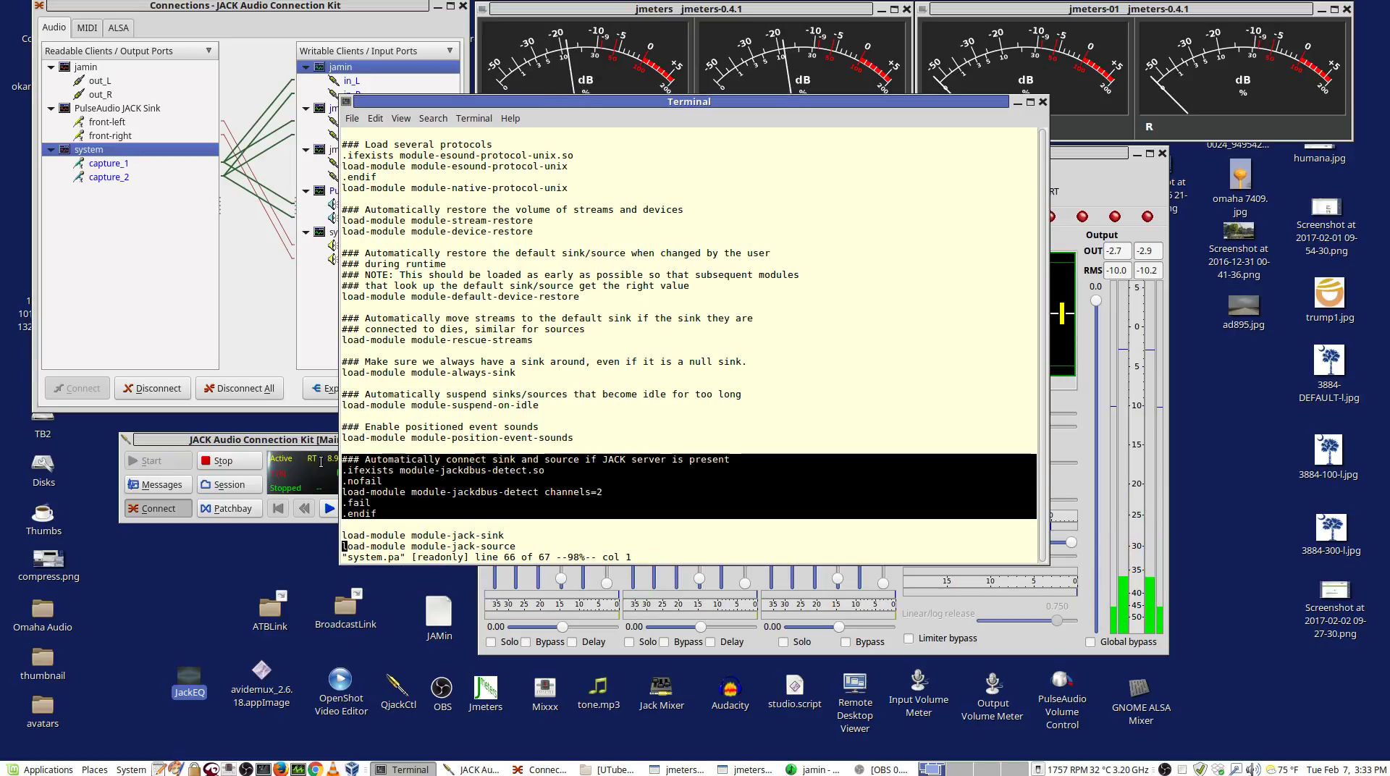
pyautogui.click(489, 513)
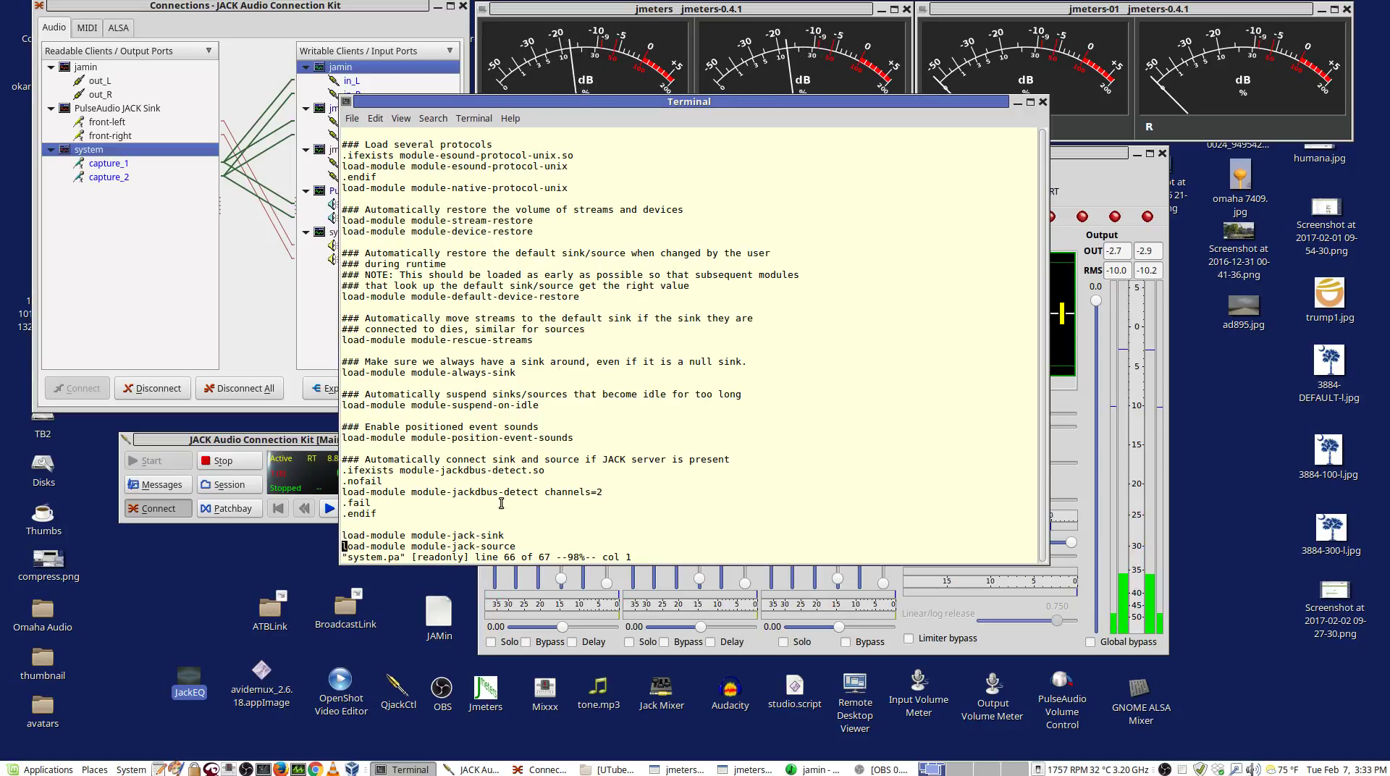
pyautogui.write(':q')
pyautogui.press('Return')
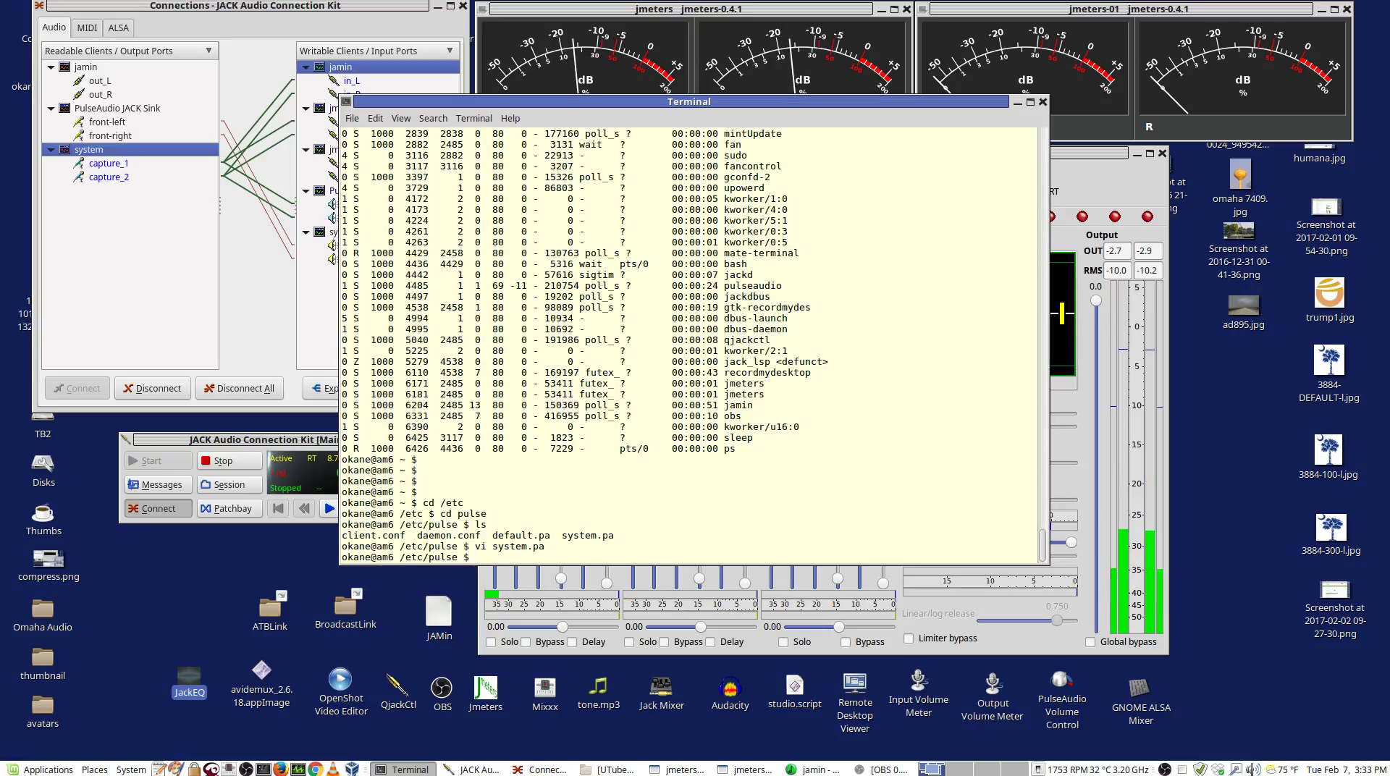
# Open default.pa in vi, search for jack and highlight the block that automatically connects sink and source for JACK
pyautogui.write('vi de')
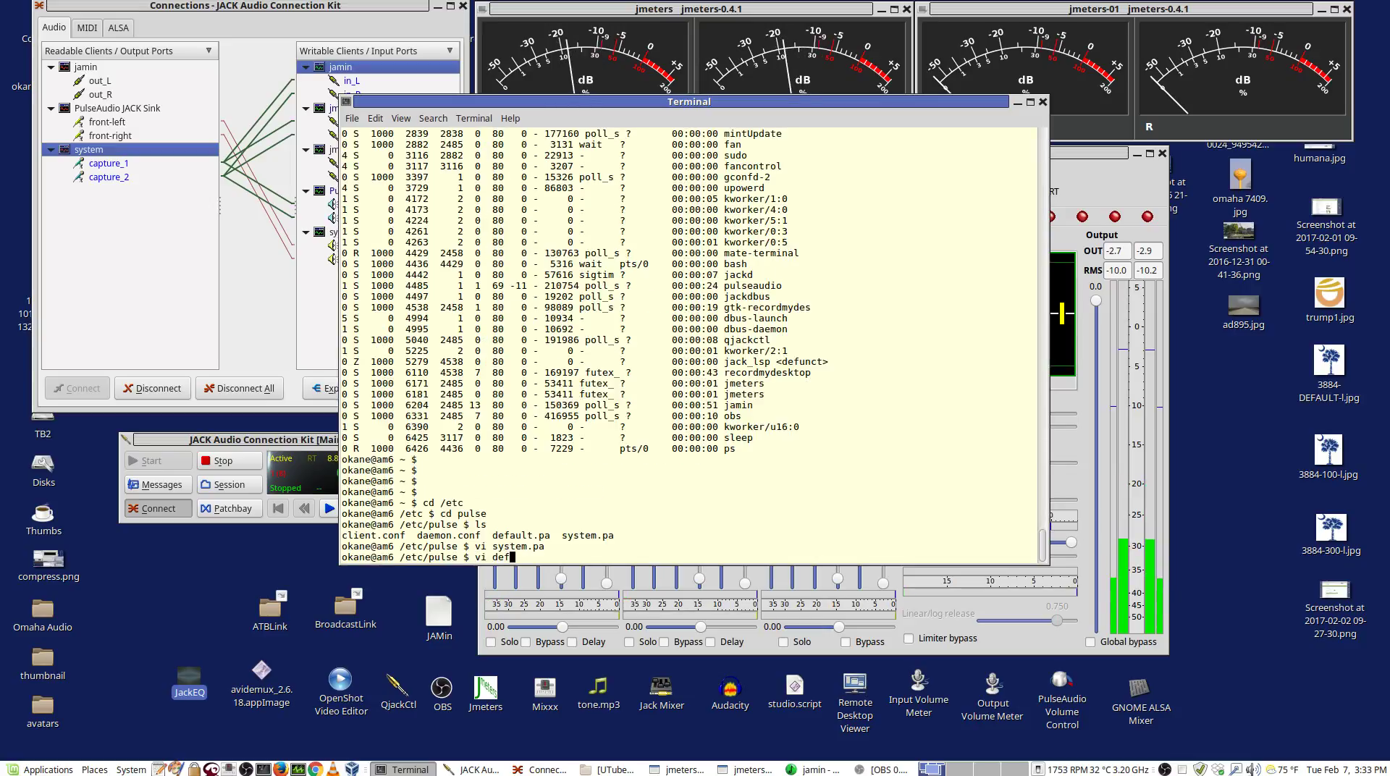
pyautogui.write('f')
pyautogui.press('Tab')
pyautogui.press('Return')
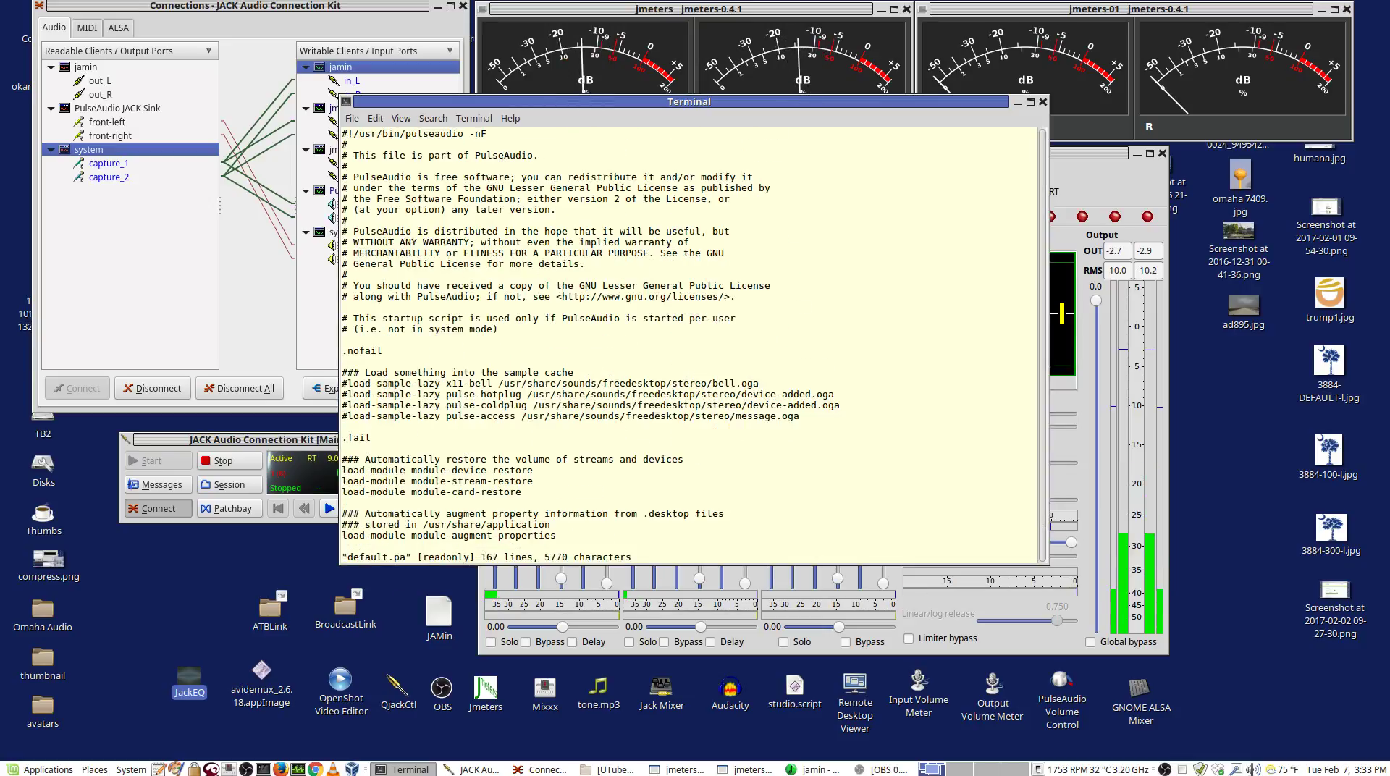
pyautogui.write('/jack')
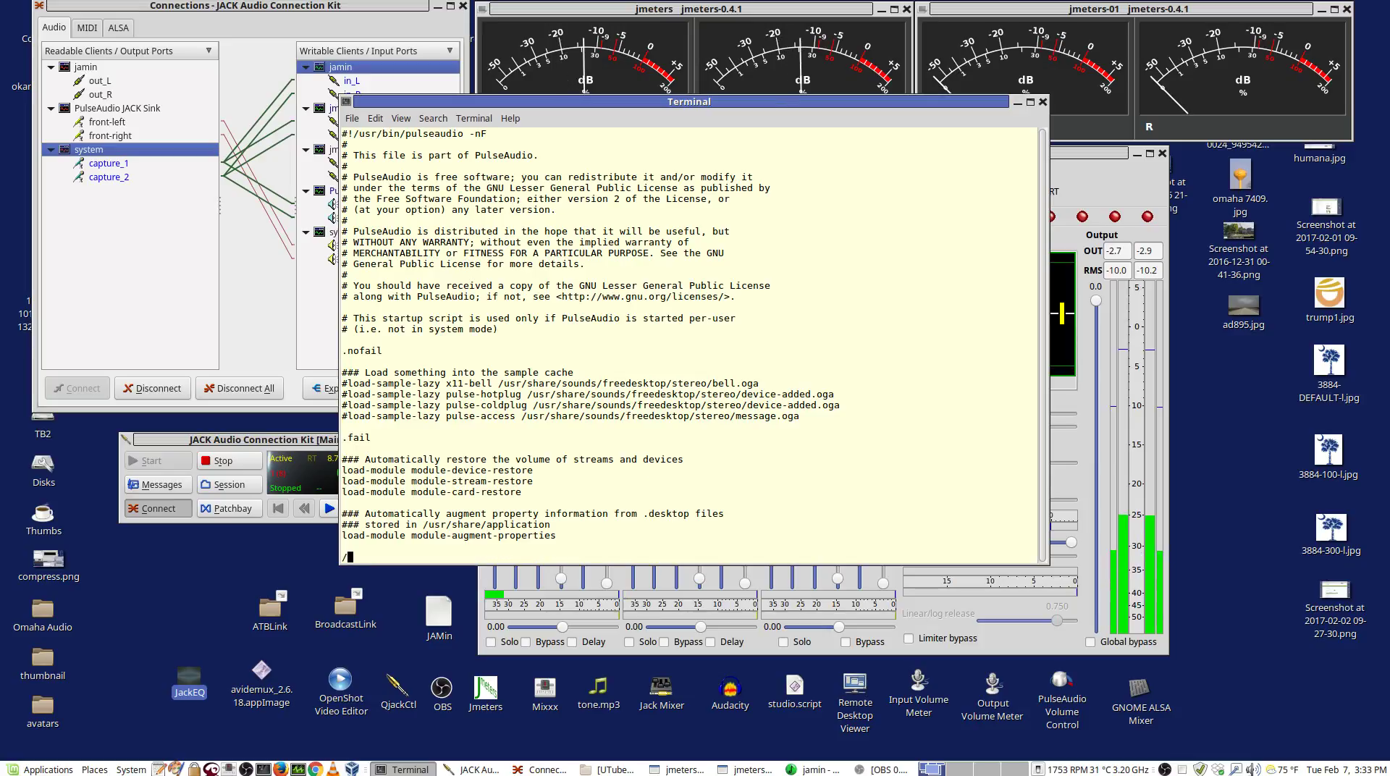
pyautogui.press('Return')
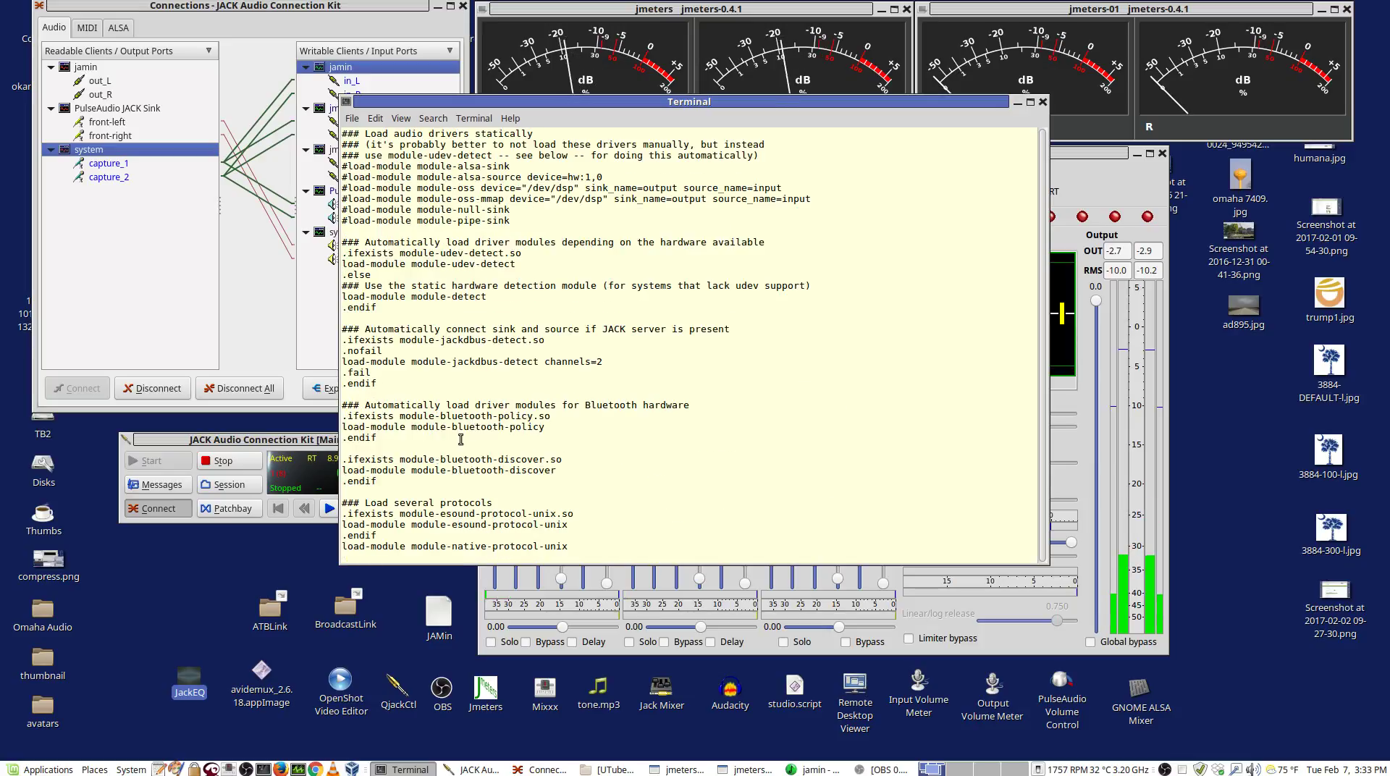
pyautogui.moveTo(377, 384); pyautogui.dragTo(324, 330)
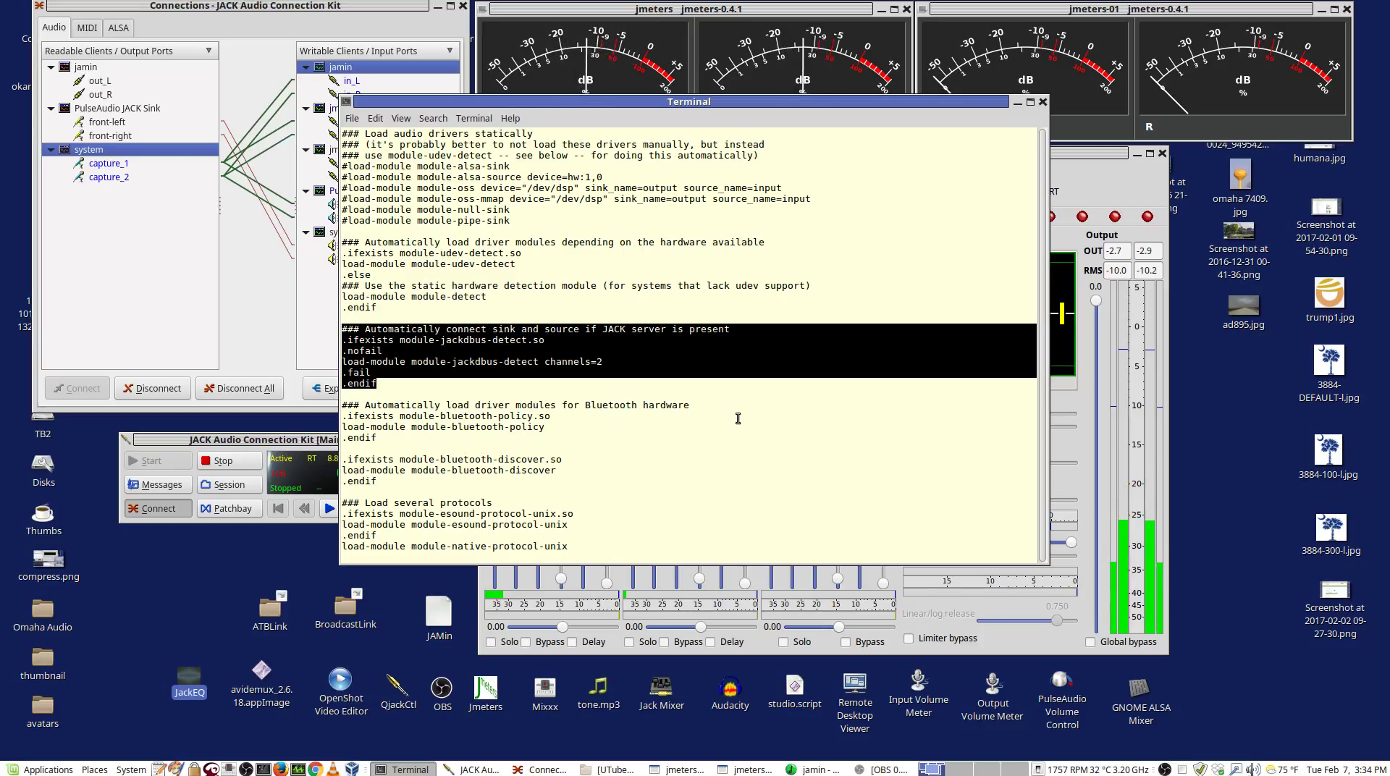
pyautogui.click(416, 381)
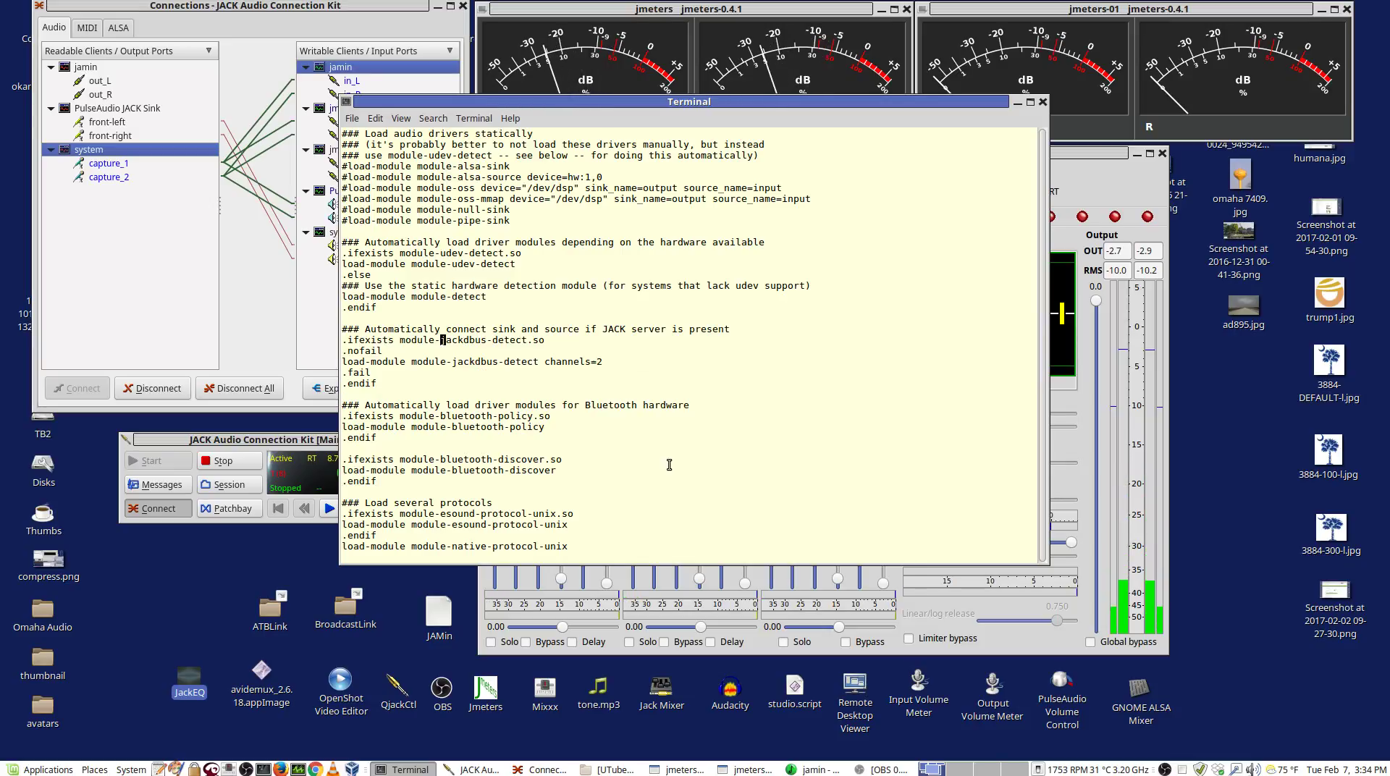
# Highlight the module-jack-sink and module-jack-source load lines at the end of default.pa, and quit vi without saving
pyautogui.hotkey('shift', 'g')
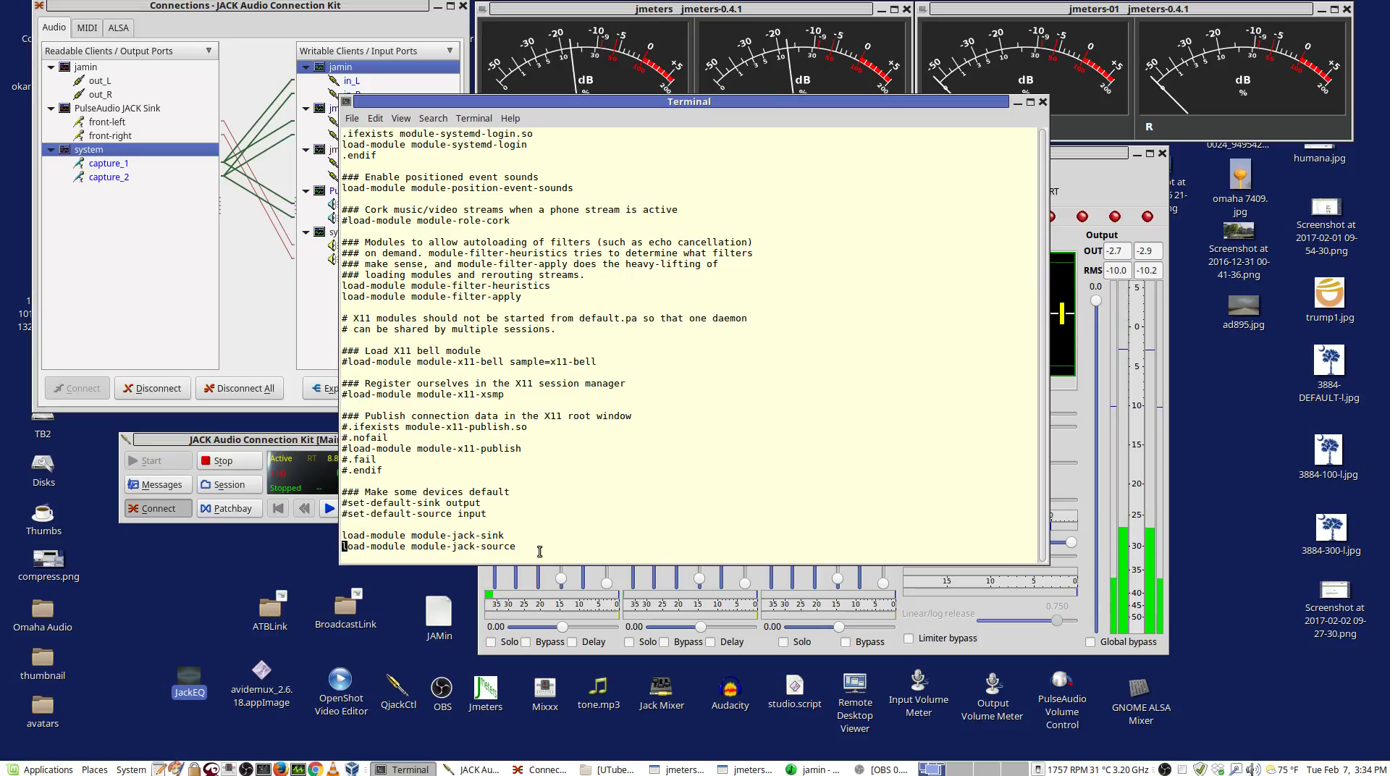
pyautogui.hotkey('shift', 'v')
pyautogui.press('k')
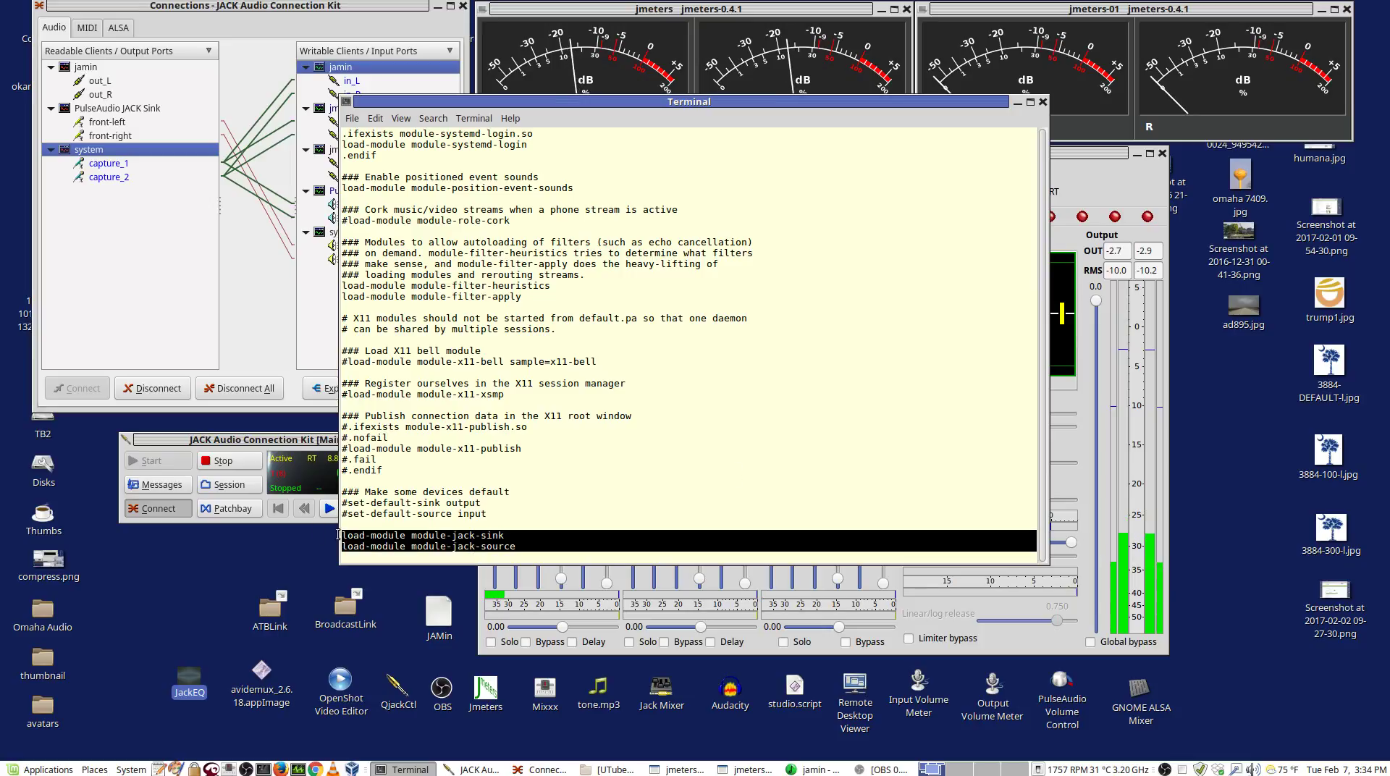
pyautogui.click(689, 452)
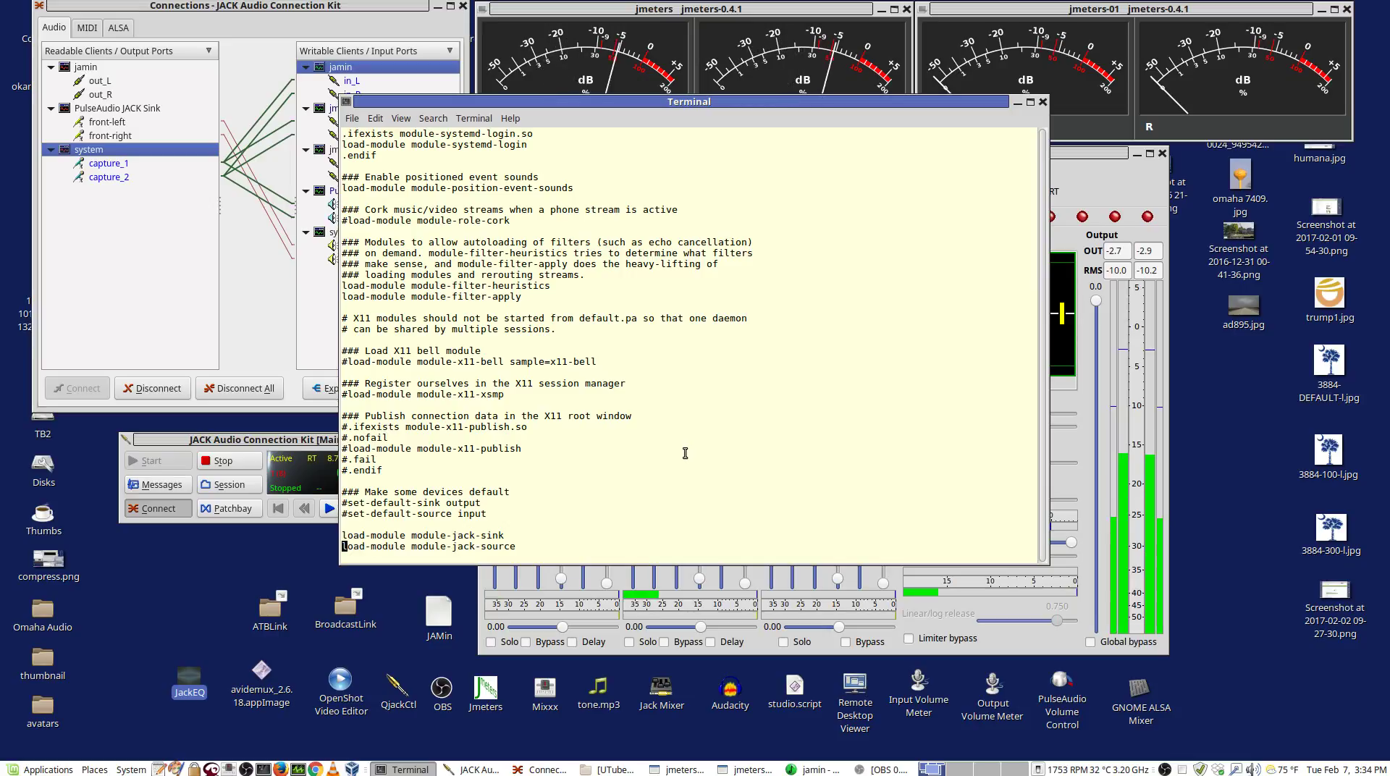
pyautogui.write(':q')
pyautogui.press('Return')
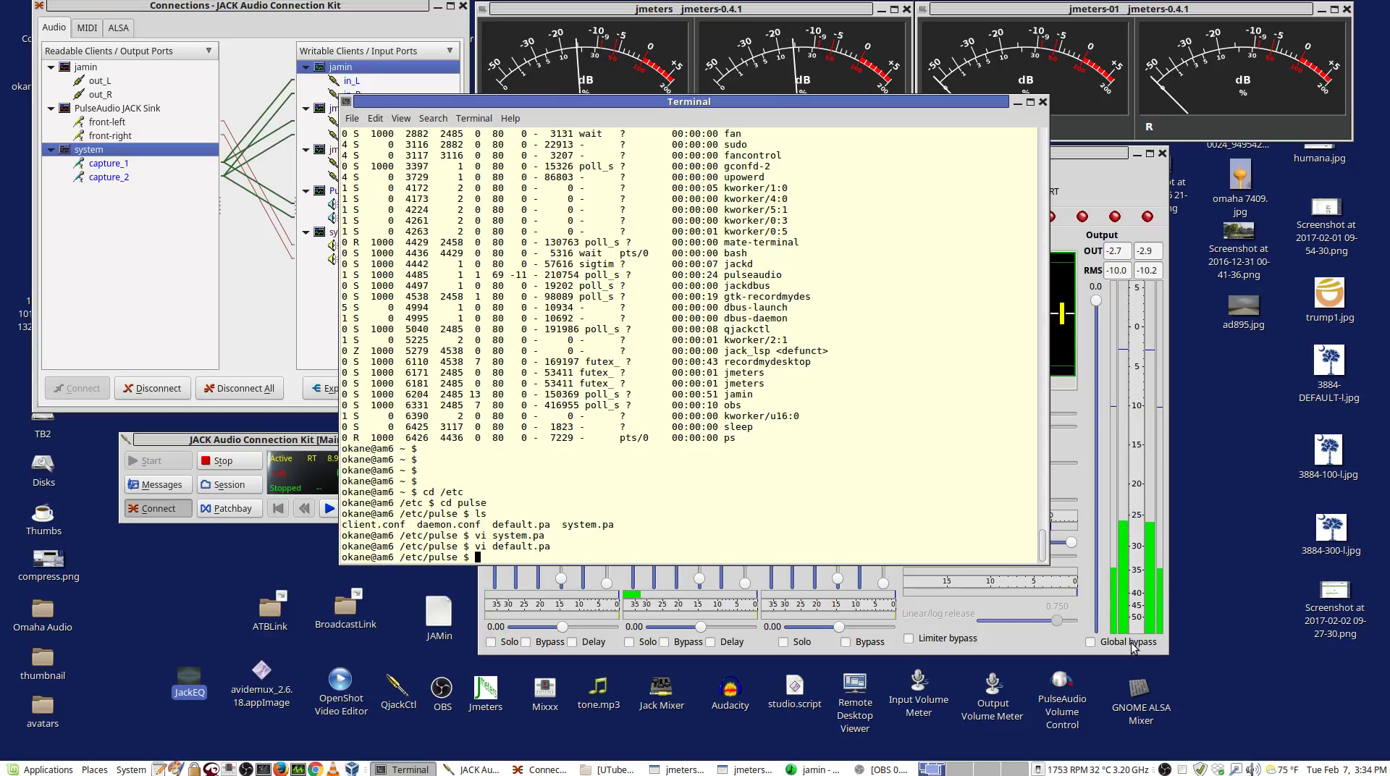
# Open the GNOME ALSA Mixer from the desktop and move its window down so the sound meters are uncovered
pyautogui.click(1146, 696)
pyautogui.doubleClick(1146, 696)
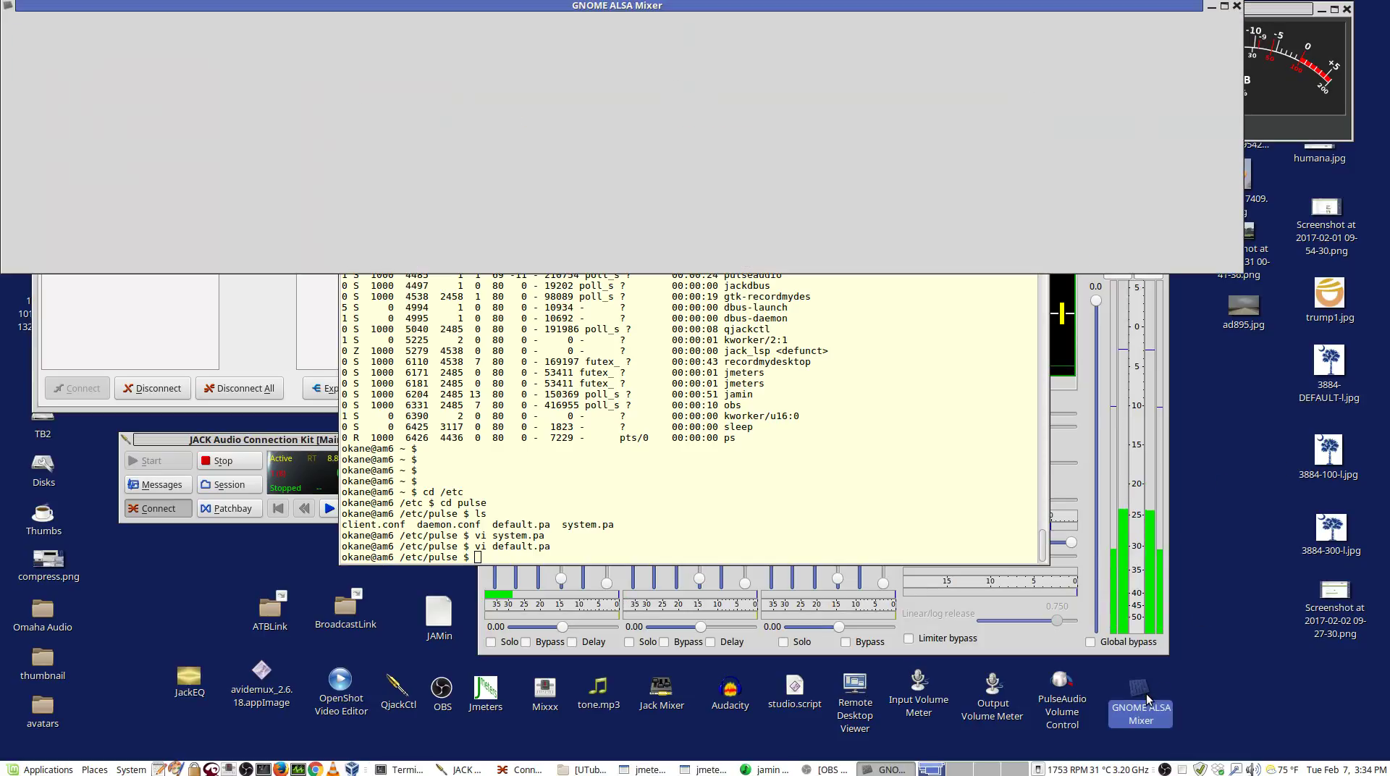
pyautogui.moveTo(538, 10); pyautogui.dragTo(570, 168)
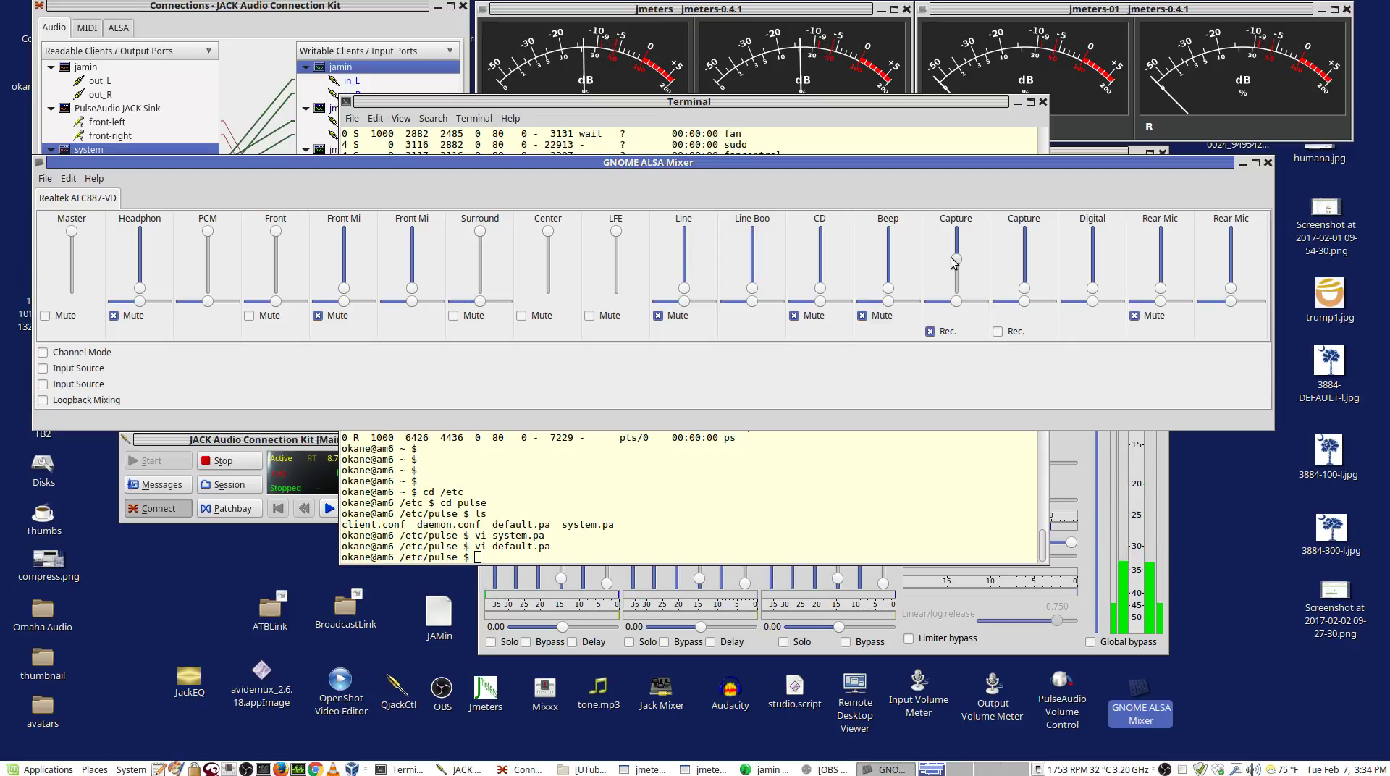
# Check the mixer's Capture and Line channels, close the GNOME ALSA Mixer and bring the JAMin window to the front
pyautogui.click(930, 331)
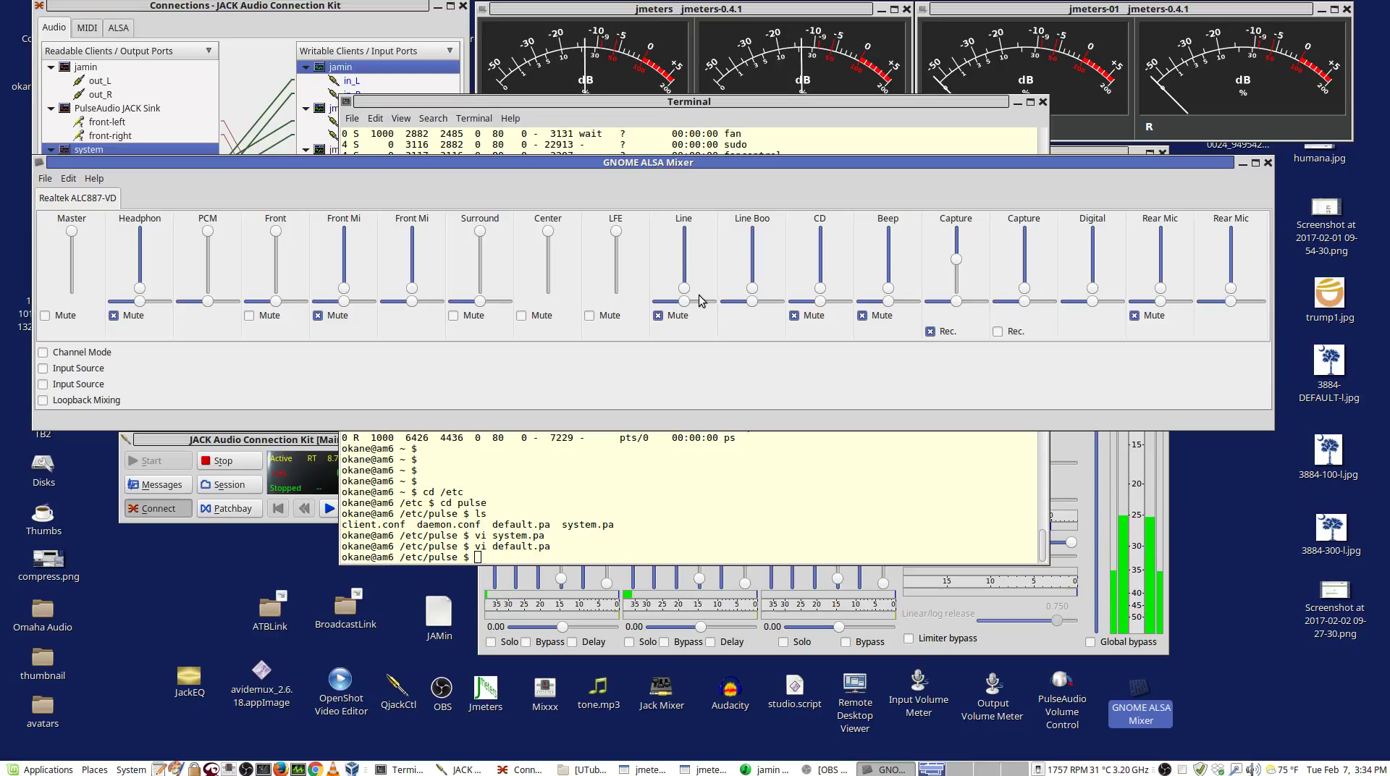
pyautogui.click(658, 316)
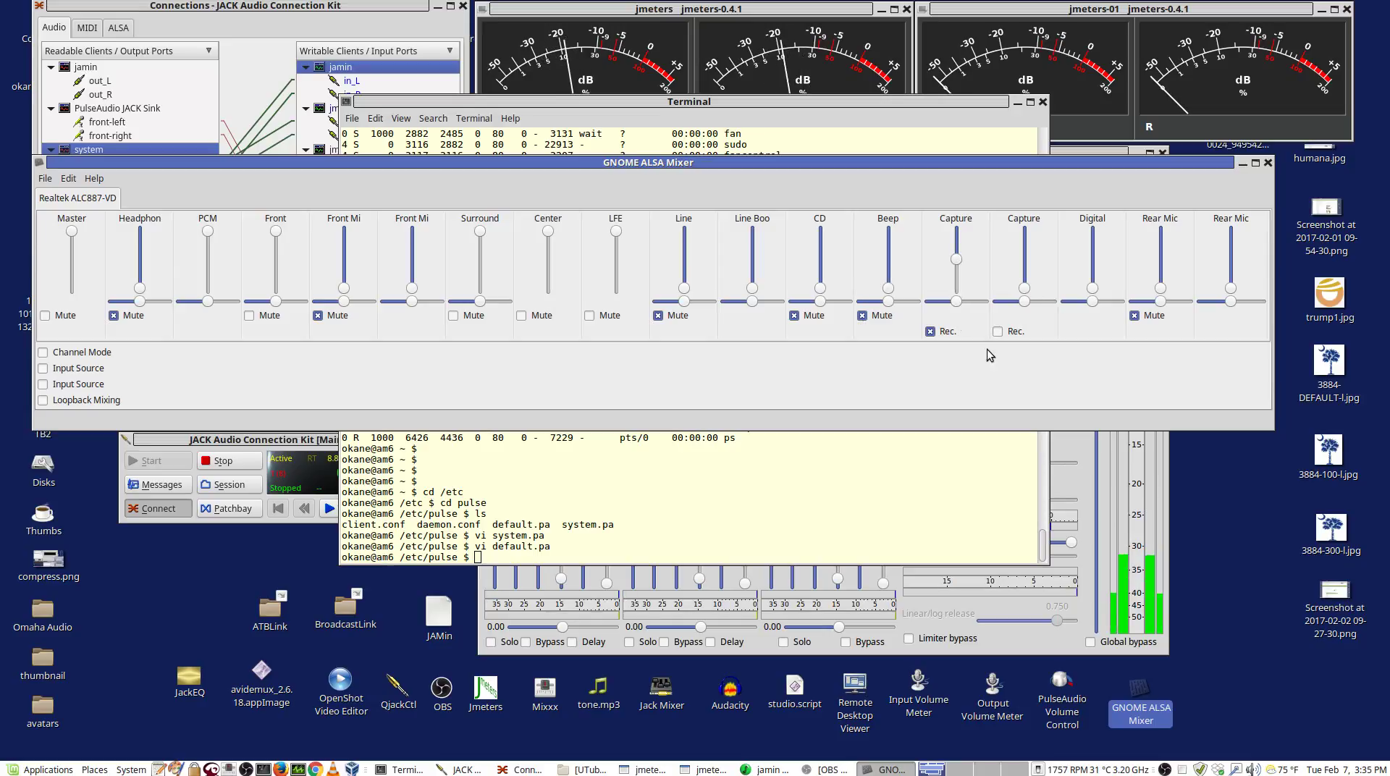
pyautogui.click(1267, 164)
pyautogui.click(1132, 173)
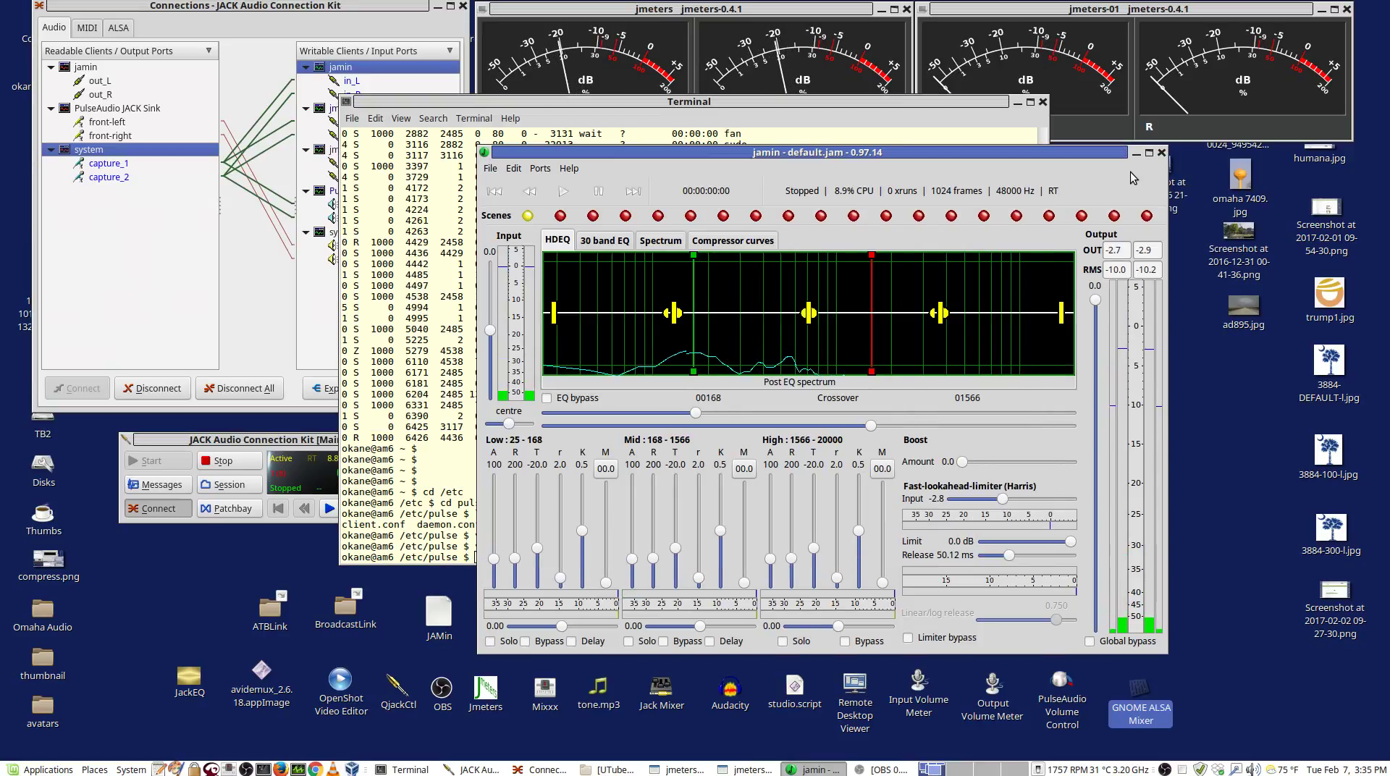